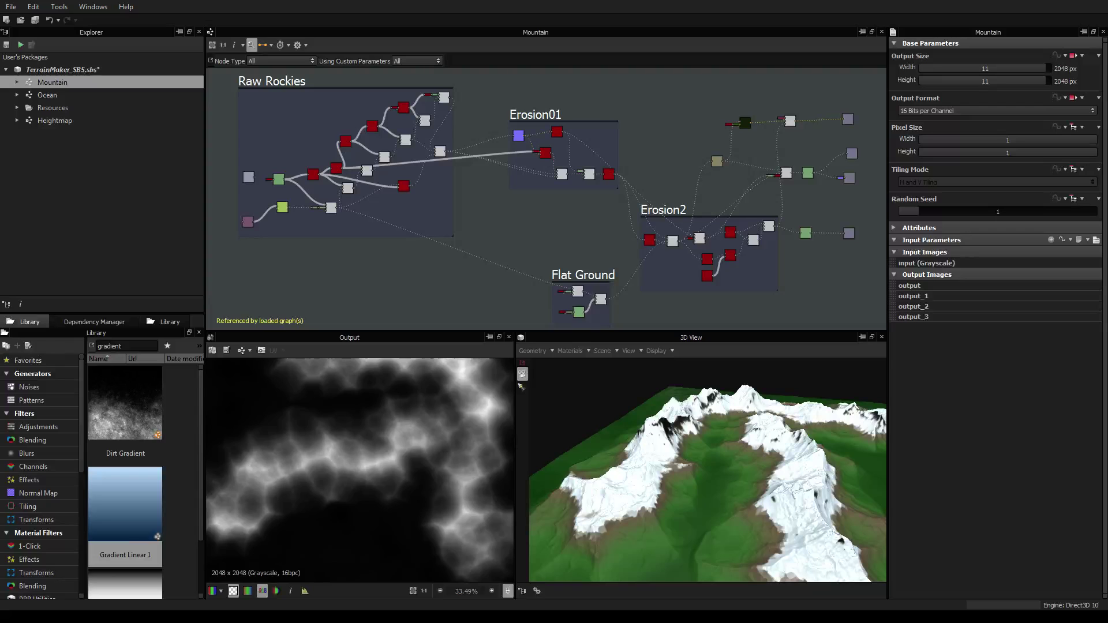
Step: Open the SVG shape node and draw a new ridge stroke on it
drag(709, 465, 706, 450)
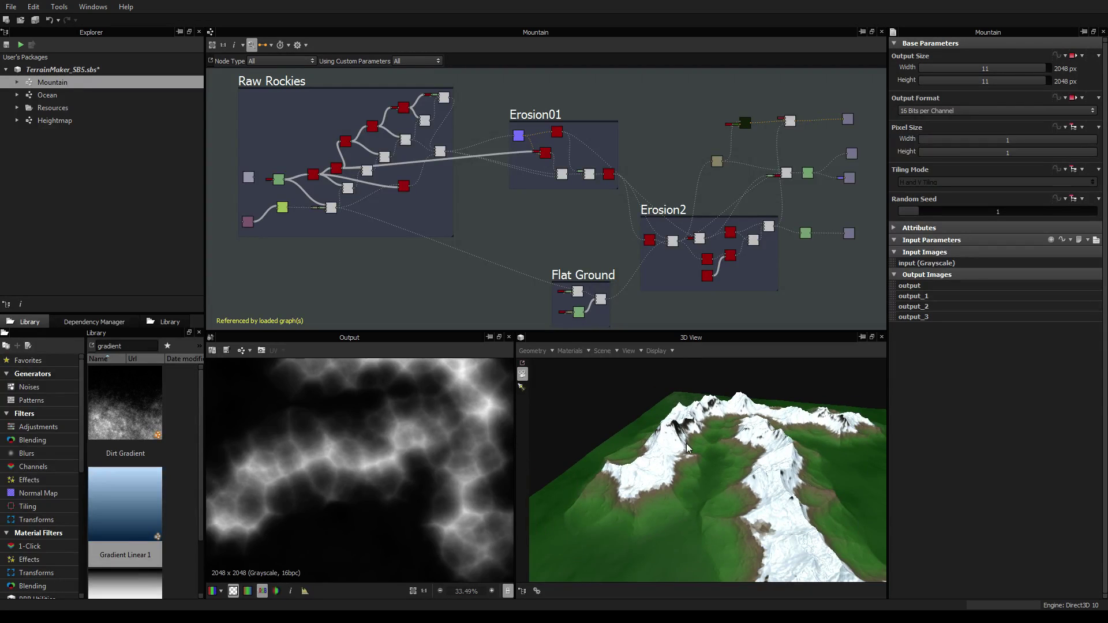
drag(623, 460, 655, 442)
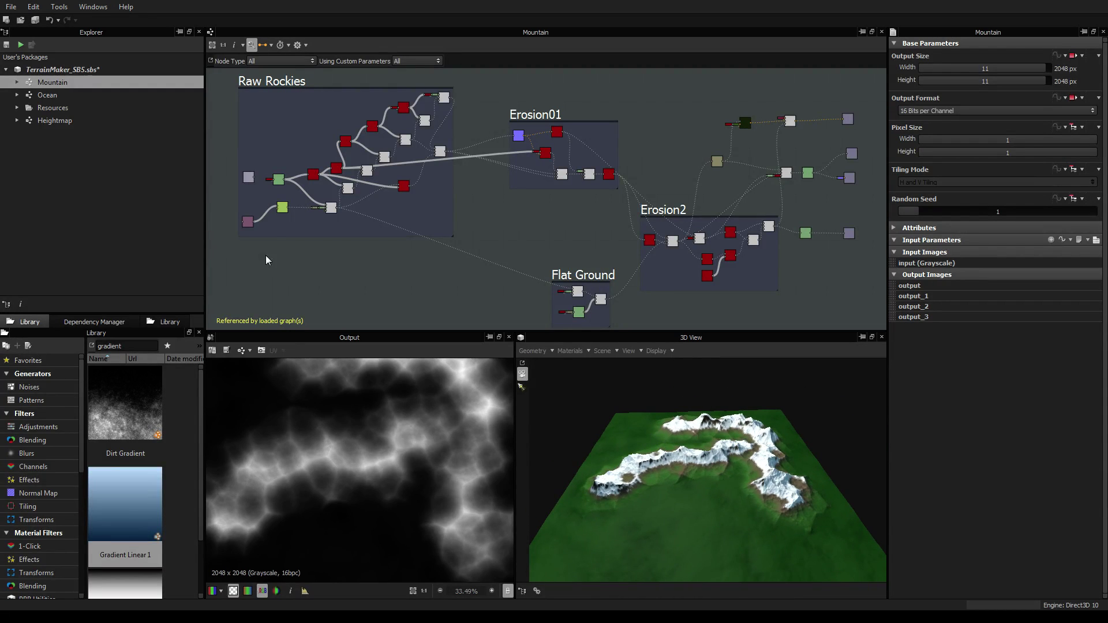
double_click(249, 223)
scroll(372, 470, down, 4)
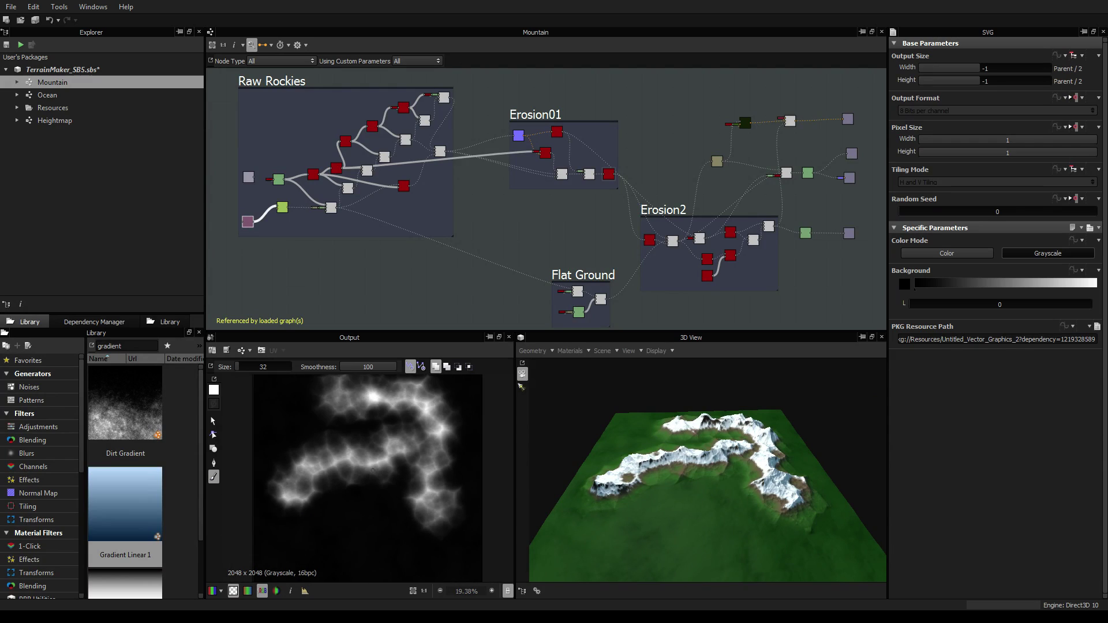
mouse_move(289, 535)
mouse_down()
mouse_move(312, 515)
mouse_move(446, 578)
mouse_up()
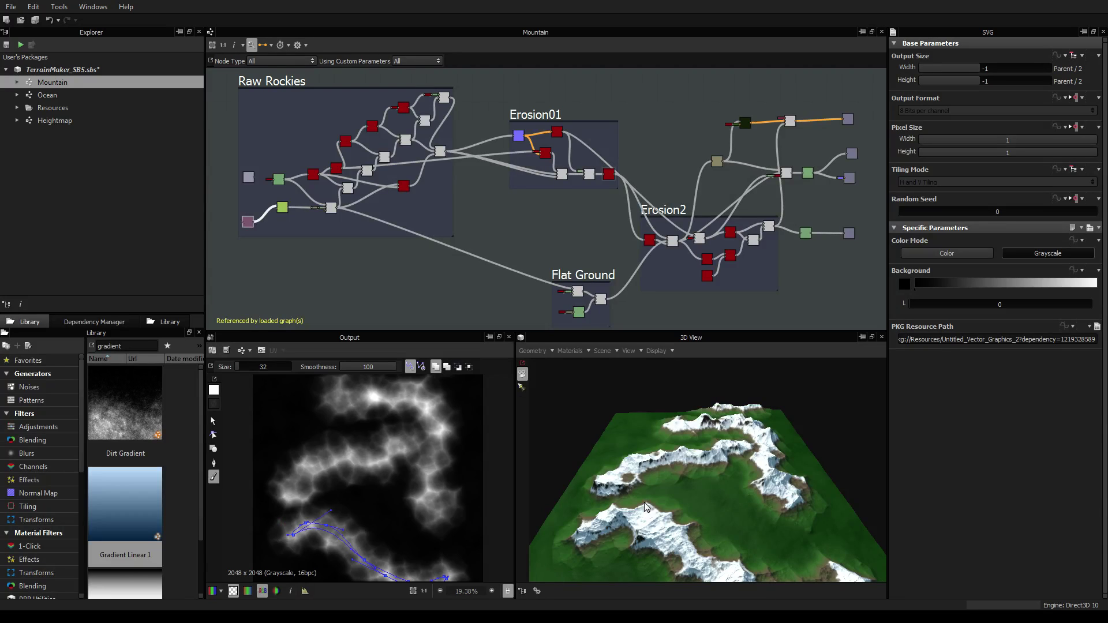
Step: Select and delete every drawn path so the SVG output turns black
click(212, 421)
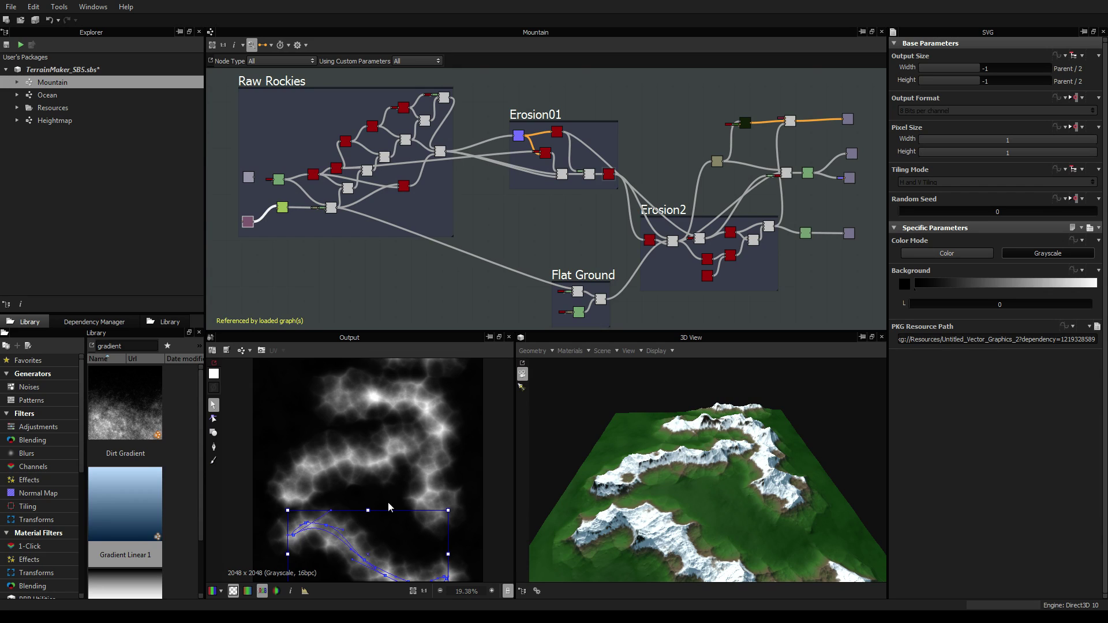
key(Delete)
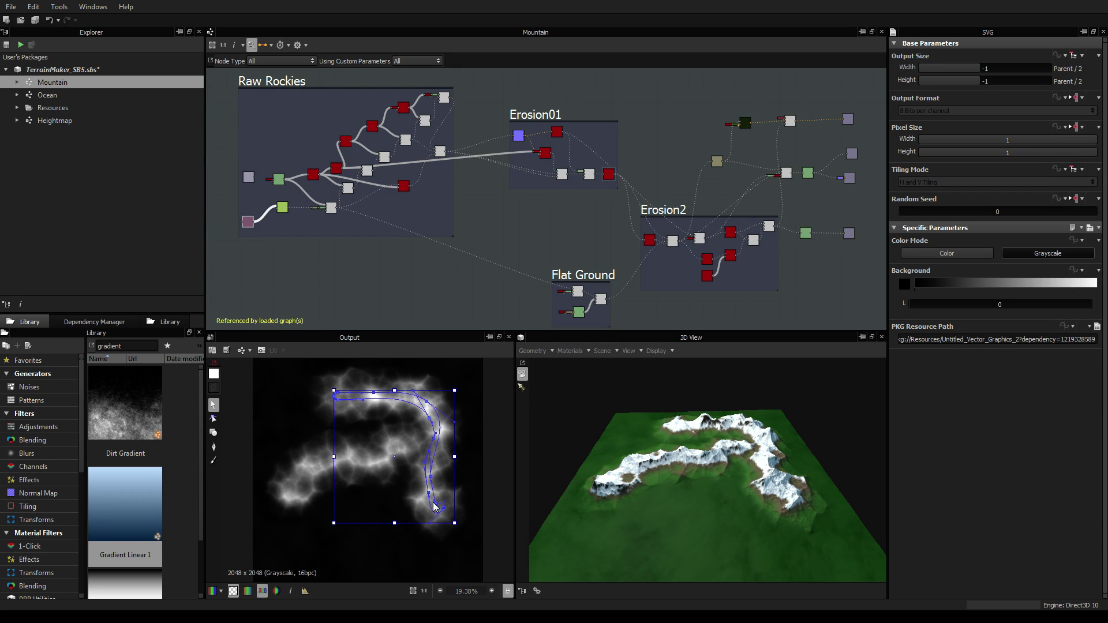
click(345, 456)
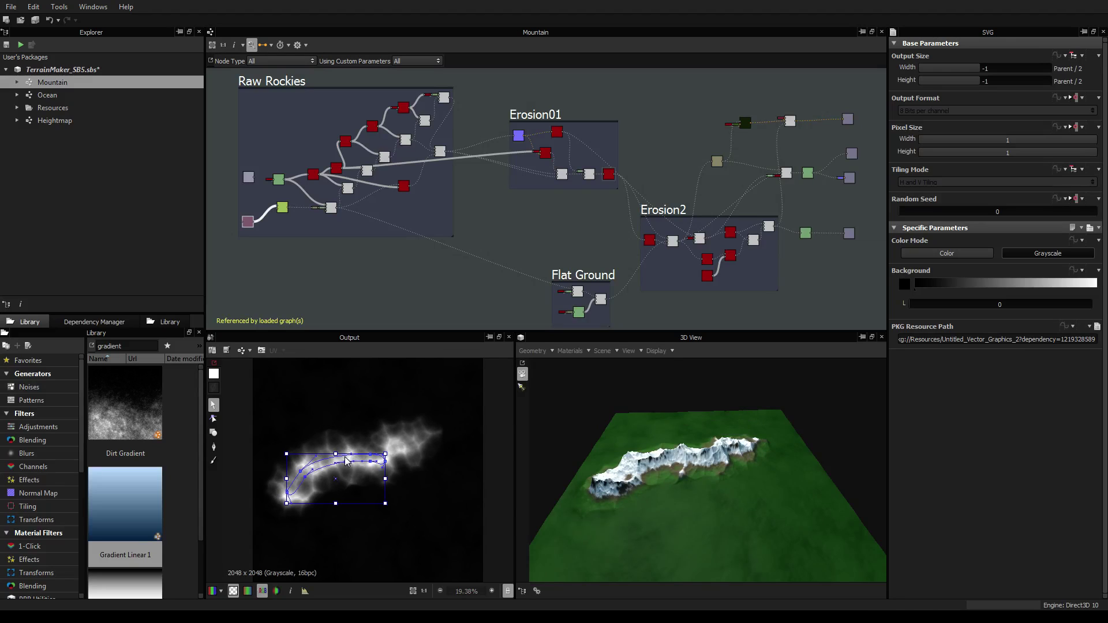
key(Delete)
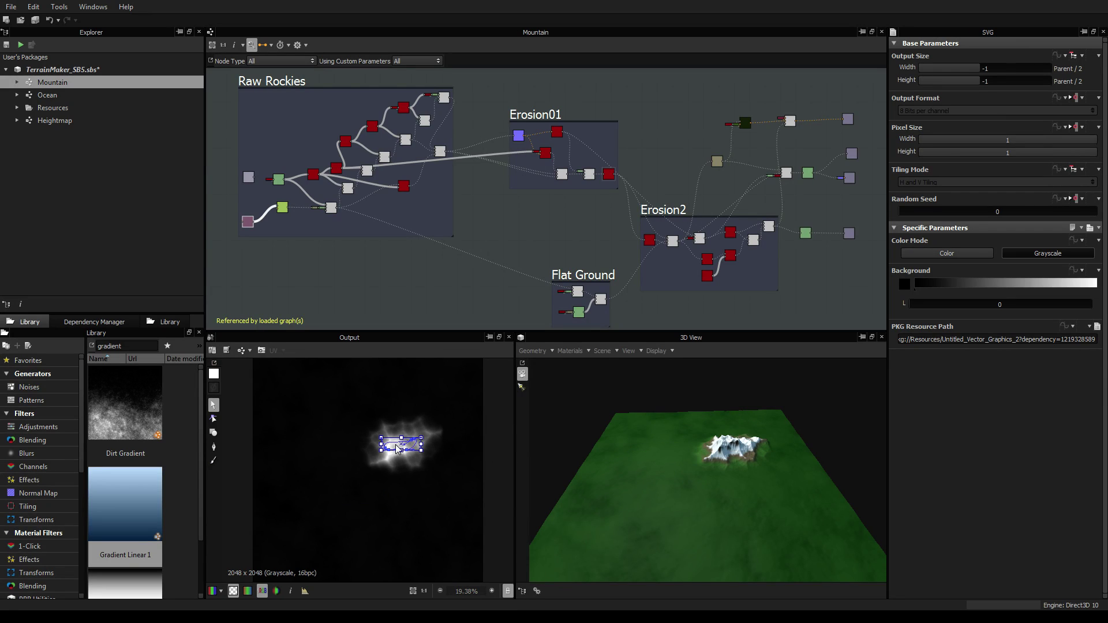
key(Delete)
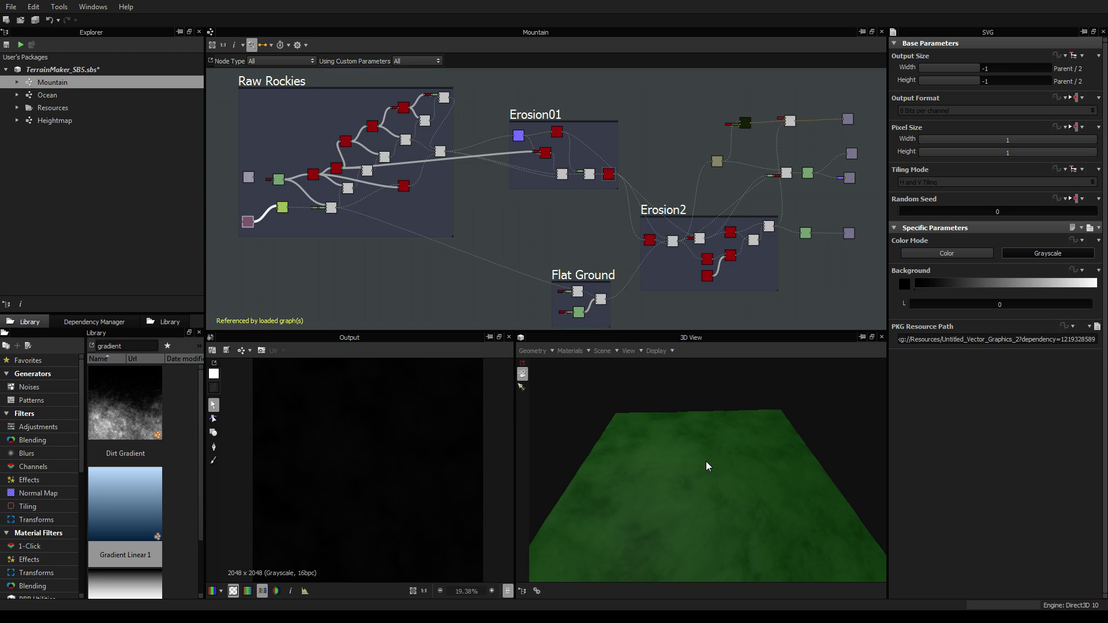
Step: Orbit the 3D View around the now-flat green terrain plane
drag(645, 466, 698, 476)
scroll(613, 476, up, 3)
scroll(698, 476, up, 3)
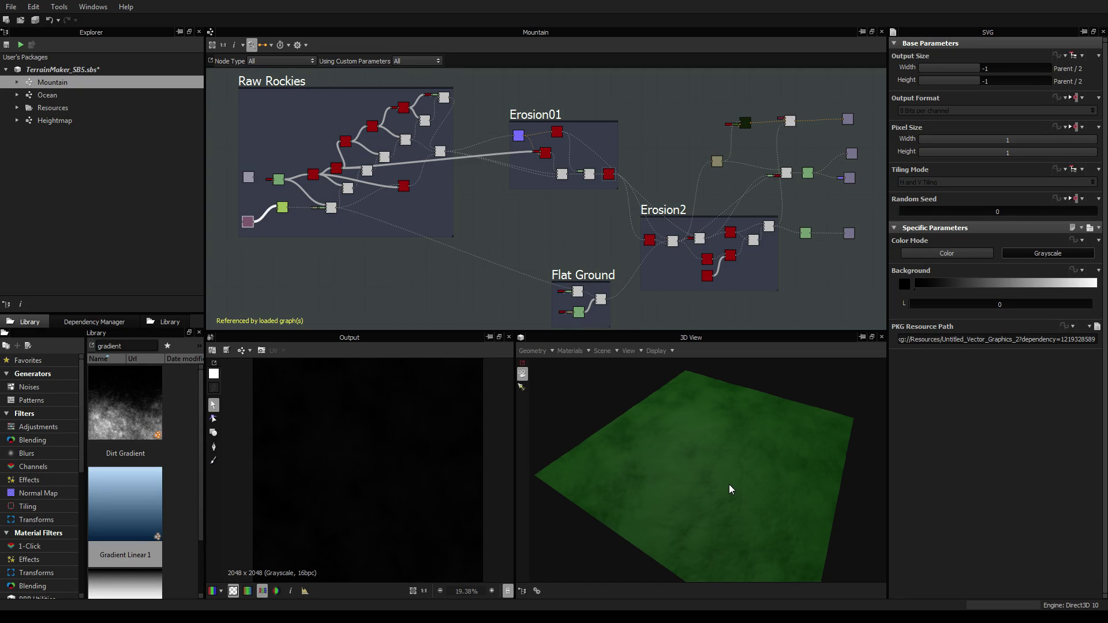
drag(729, 489, 702, 456)
Step: Select the TerrainMaker_SB5.sbs package and bring up its options menu
click(56, 122)
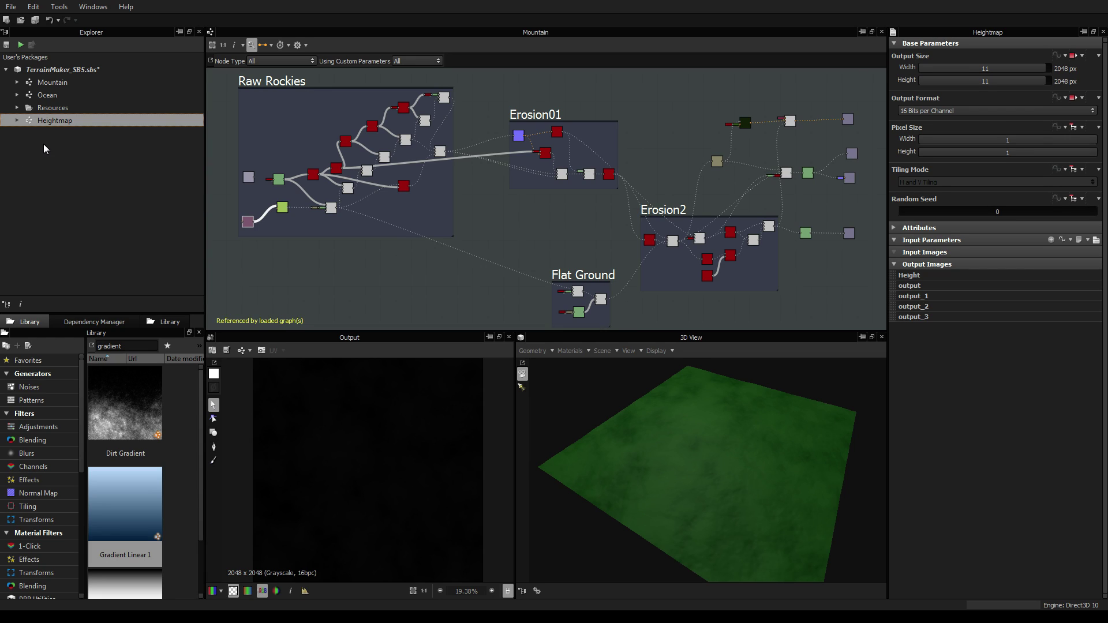
click(55, 70)
right_click(55, 72)
Step: Add an Empty-template graph named 'mountainMakerTutorial' to TerrainMaker_SB5.sbs
mouse_move(105, 79)
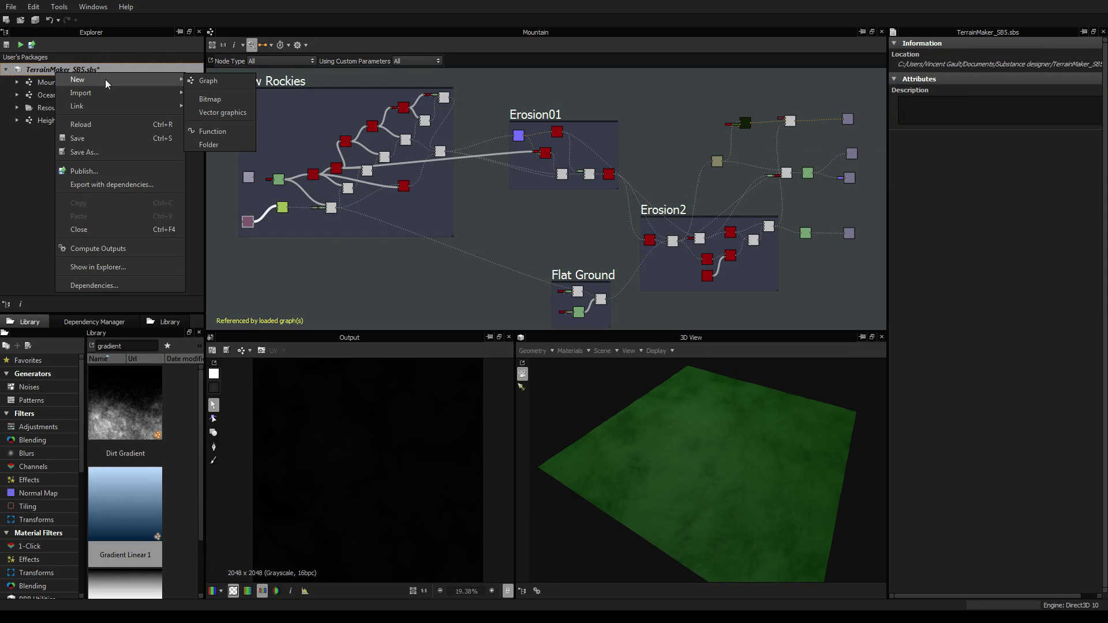
click(201, 81)
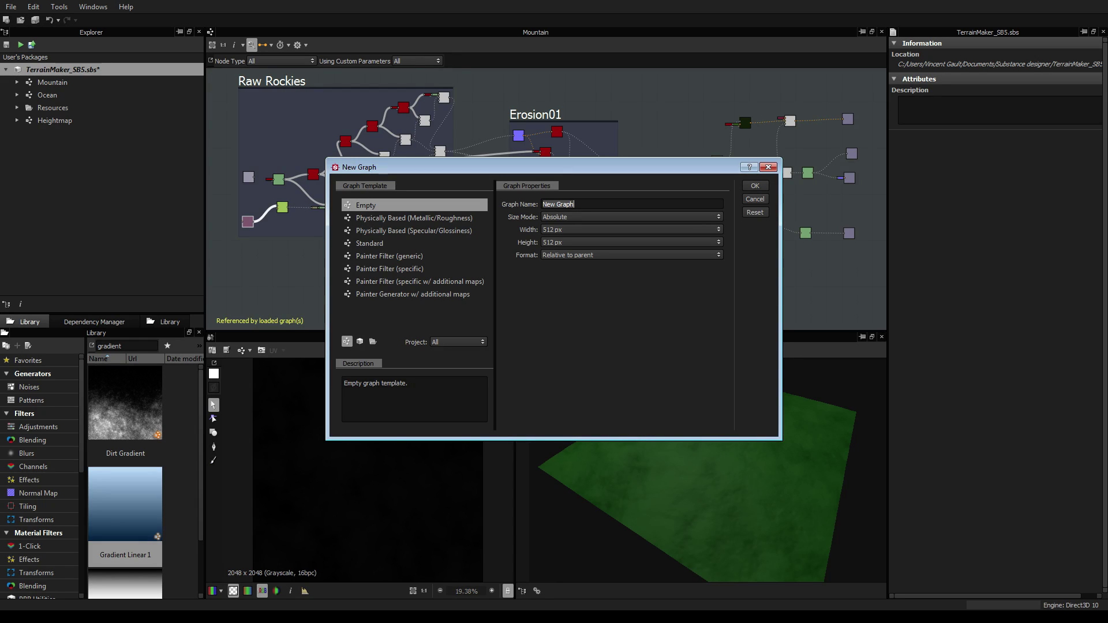
text(mountainMakerTutorial)
key(Return)
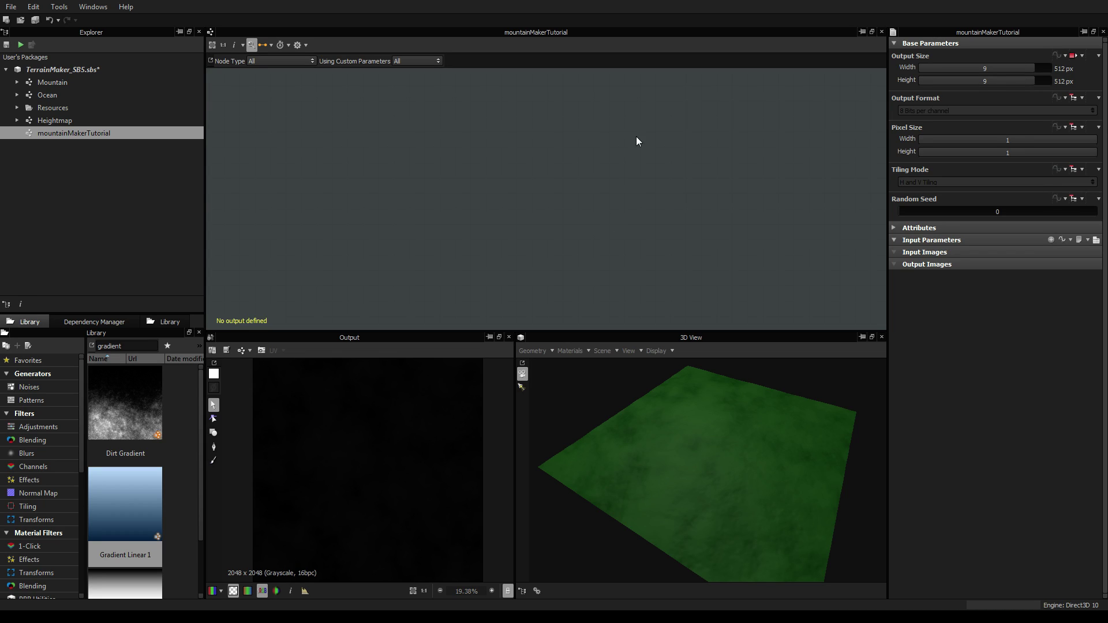
Step: Add two Output nodes, placing output_1 just below output
right_click(617, 174)
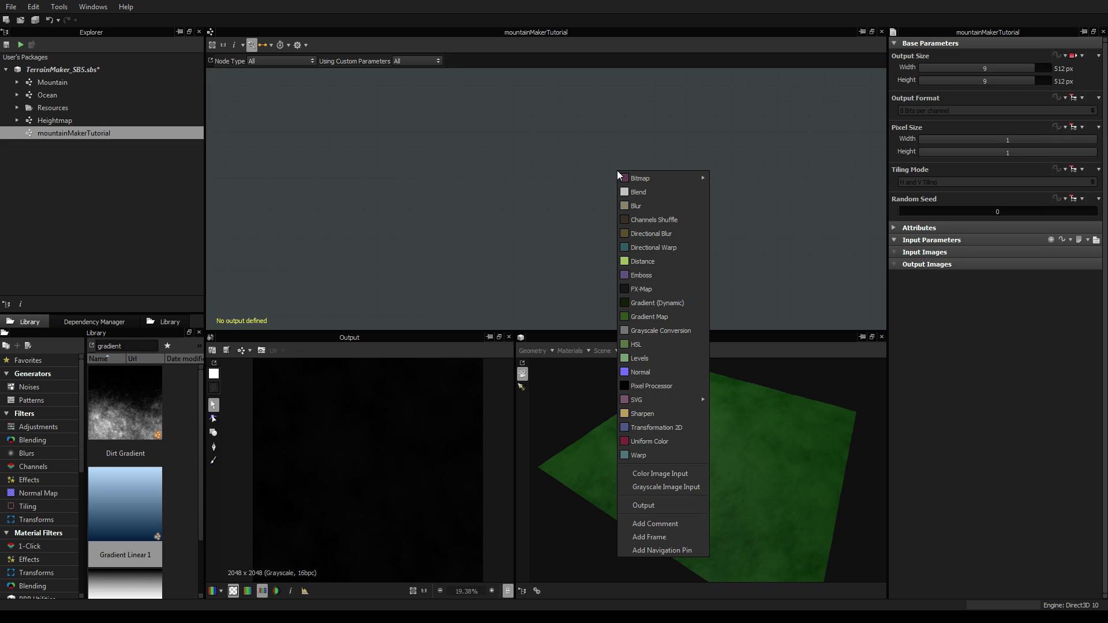
click(653, 505)
right_click(647, 221)
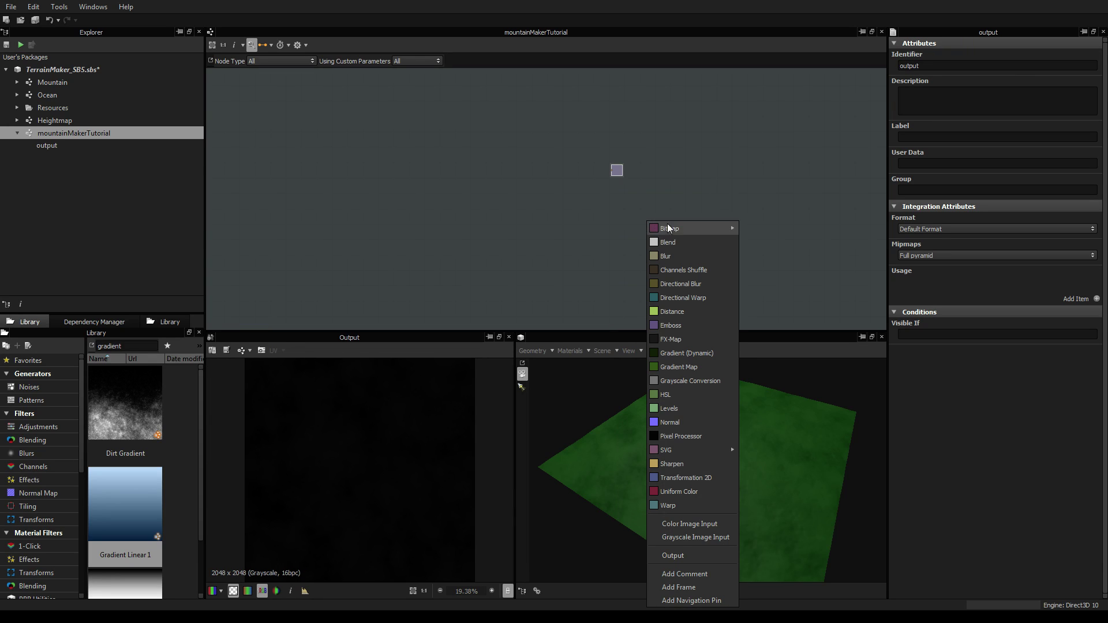
click(693, 556)
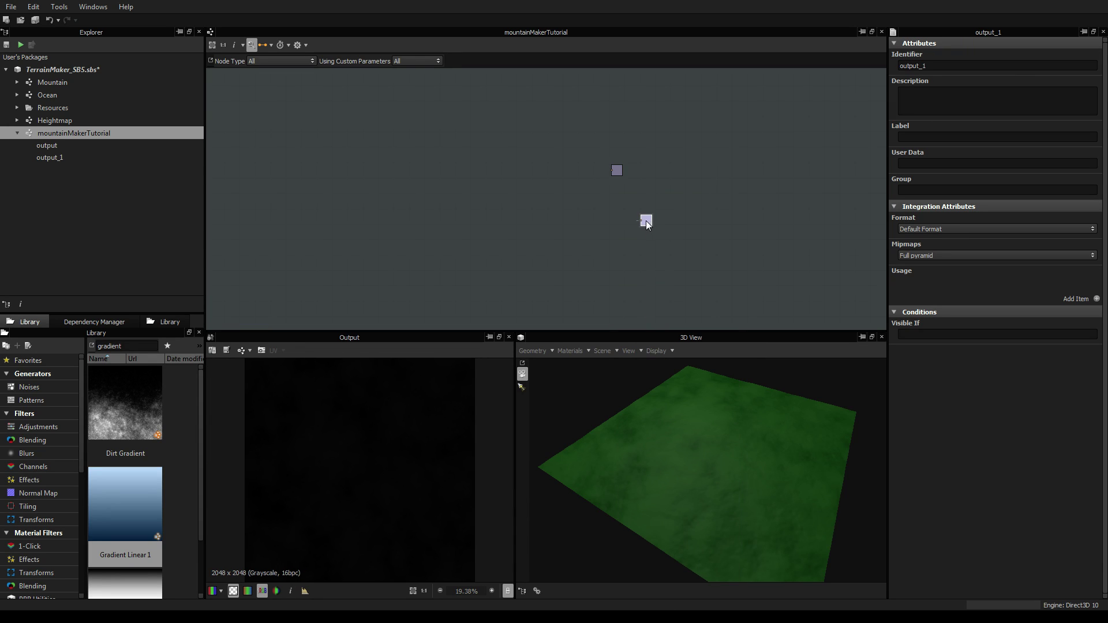
drag(646, 220, 614, 188)
scroll(614, 188, up, 5)
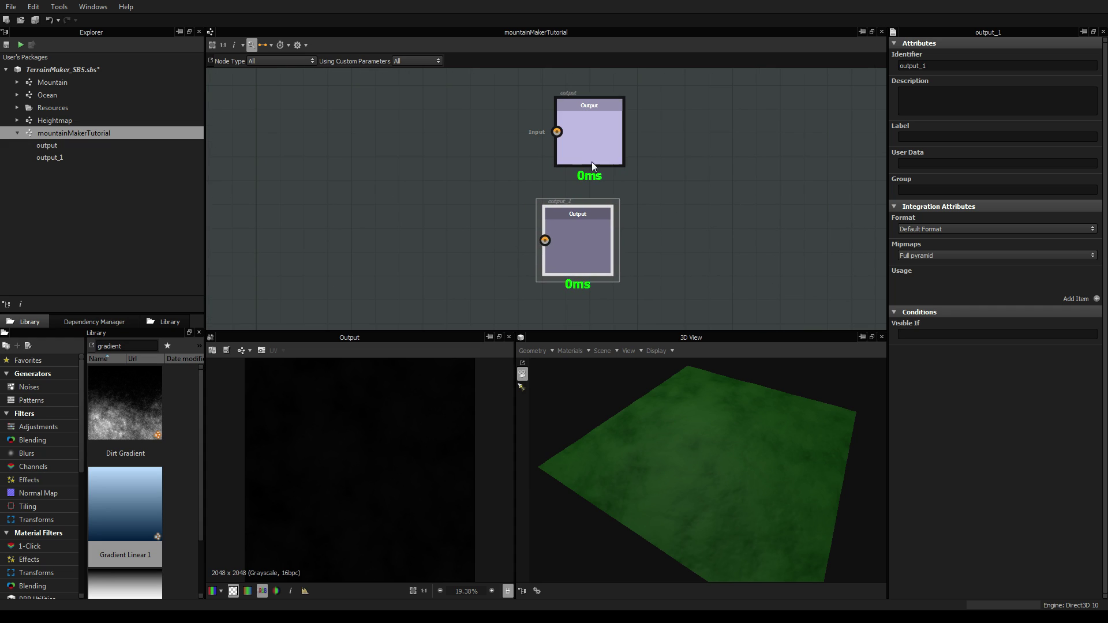
Step: Give the output node a height usage
click(579, 132)
click(1096, 299)
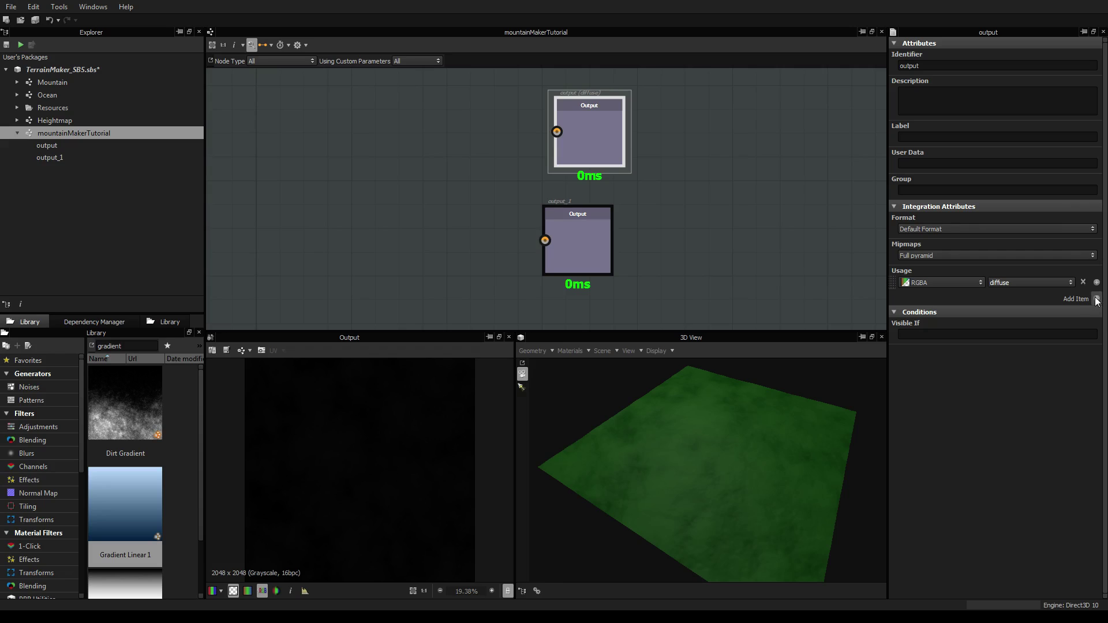
click(1072, 282)
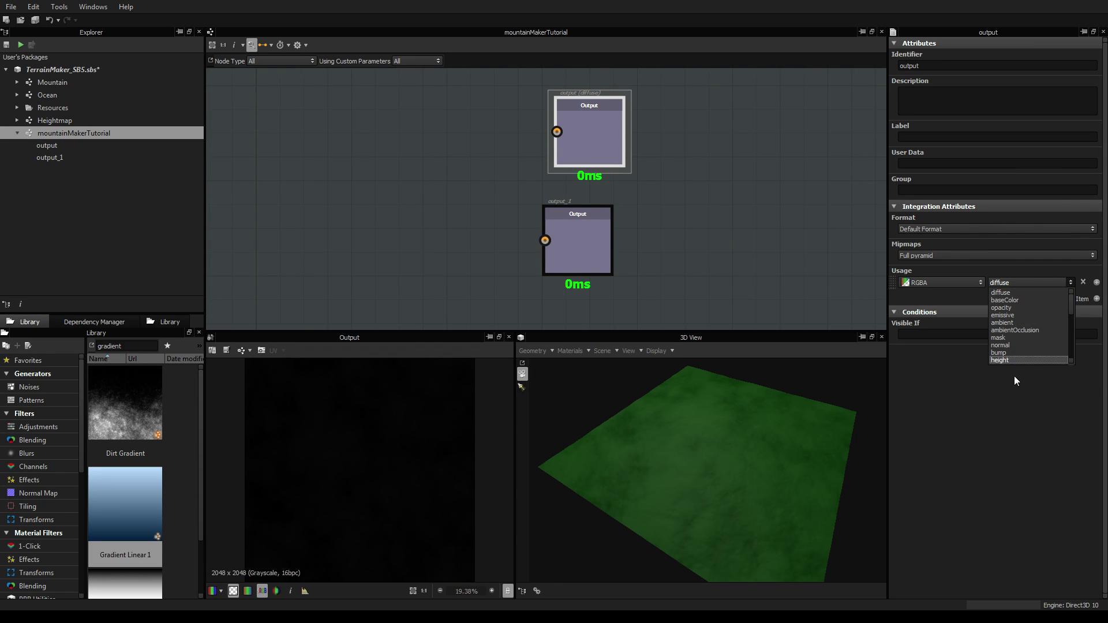
scroll(1014, 346, down, 1)
click(1014, 340)
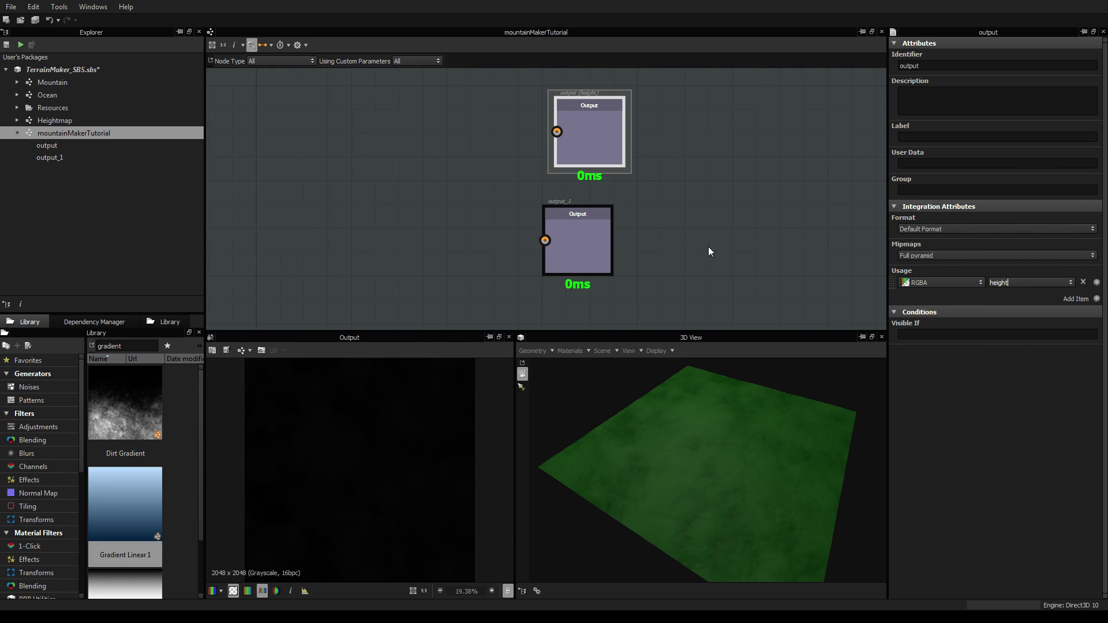
Step: Give the output_1 node a normal usage and nudge it right
click(575, 237)
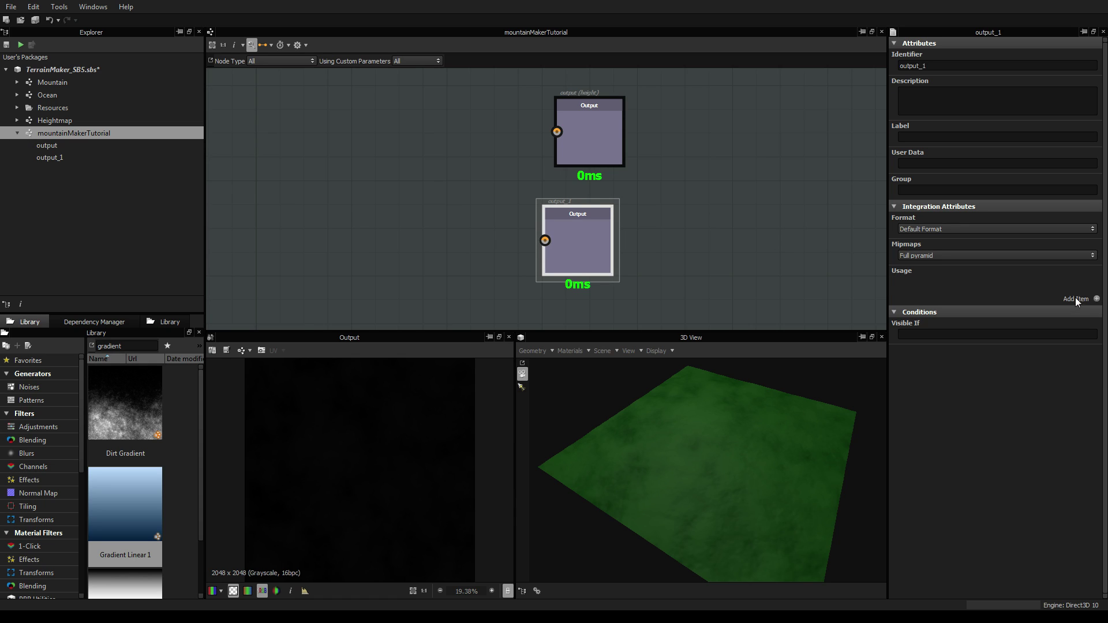
click(1096, 299)
click(1068, 282)
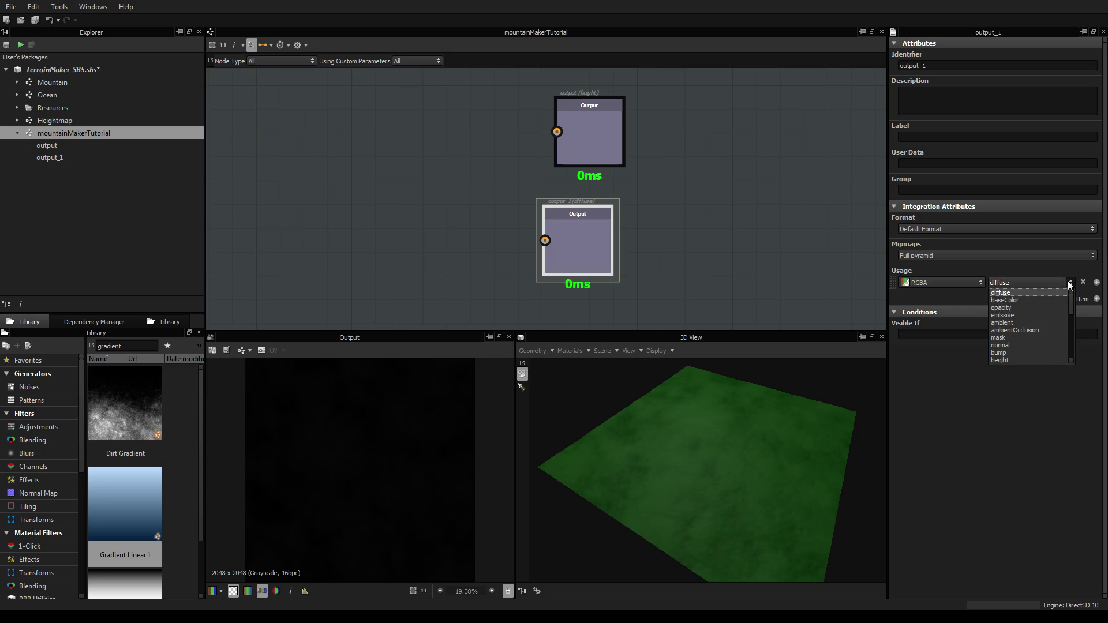
click(1008, 345)
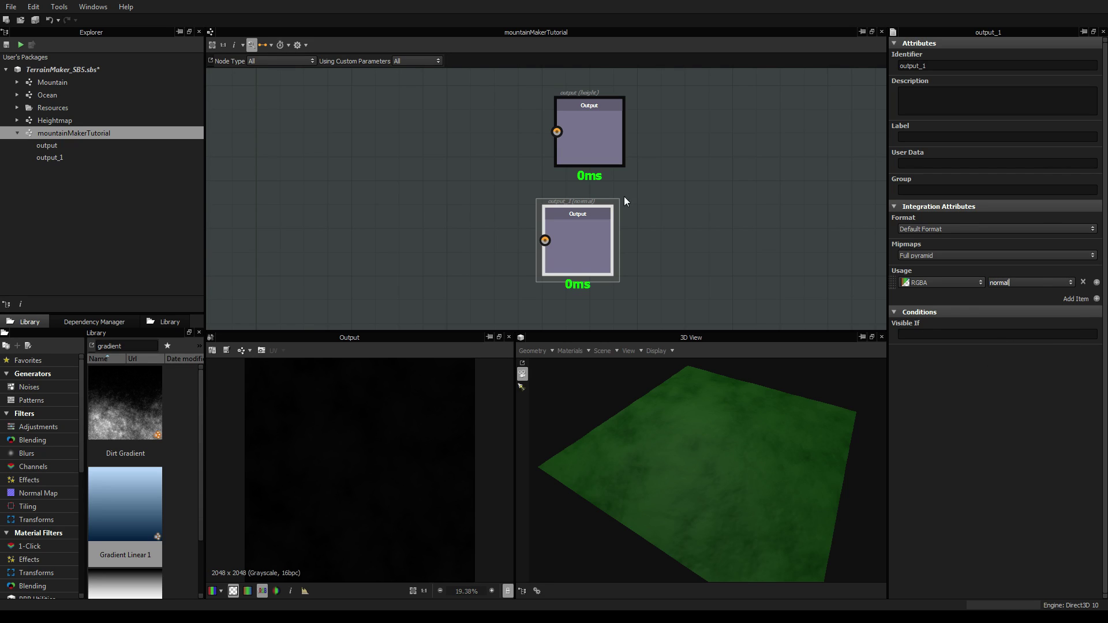
drag(581, 237, 595, 241)
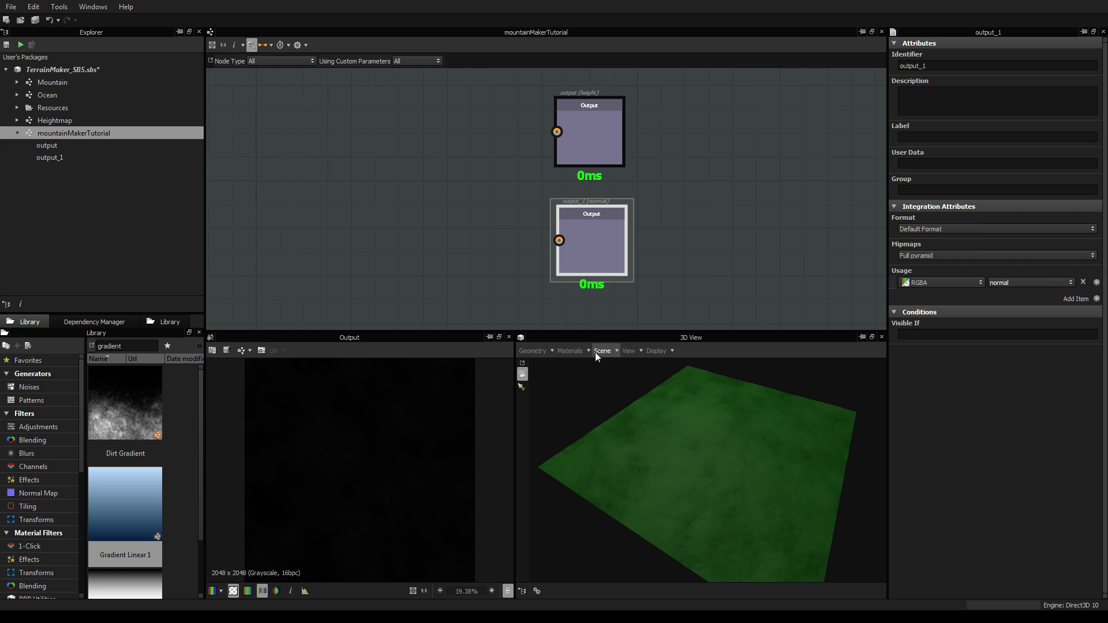
Step: Adjust the 3D preview and bring up its material options
middle_drag(661, 415, 666, 424)
scroll(664, 421, down, 3)
scroll(614, 377, up, 3)
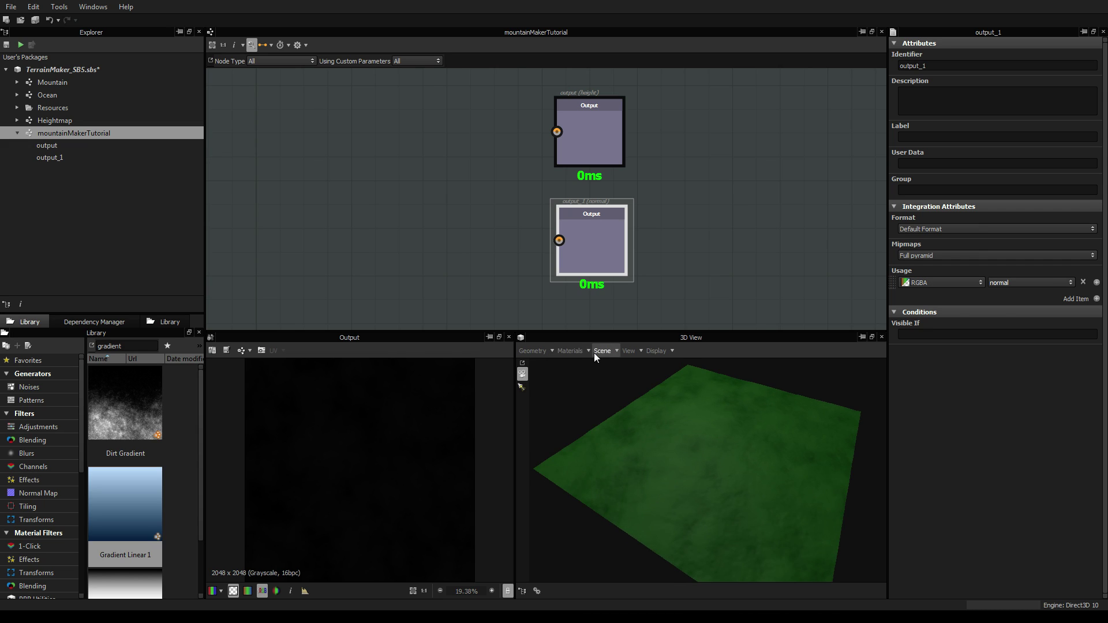
click(587, 352)
Step: Switch the preview material to the tessellation_parallax shader in Tesselation mode
mouse_move(588, 364)
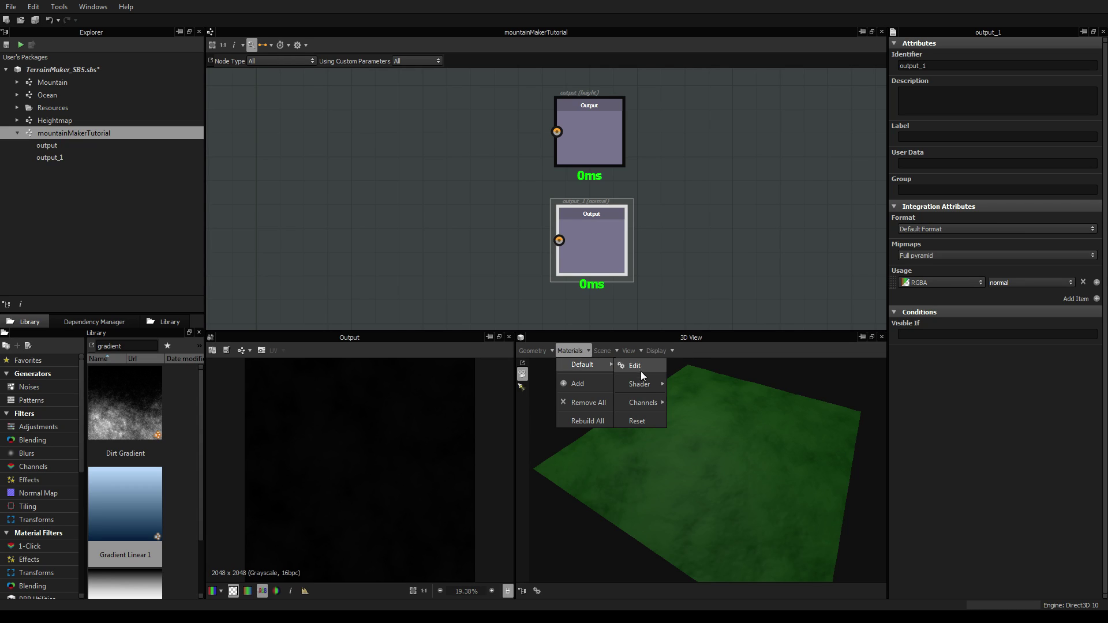
mouse_move(645, 404)
mouse_move(644, 384)
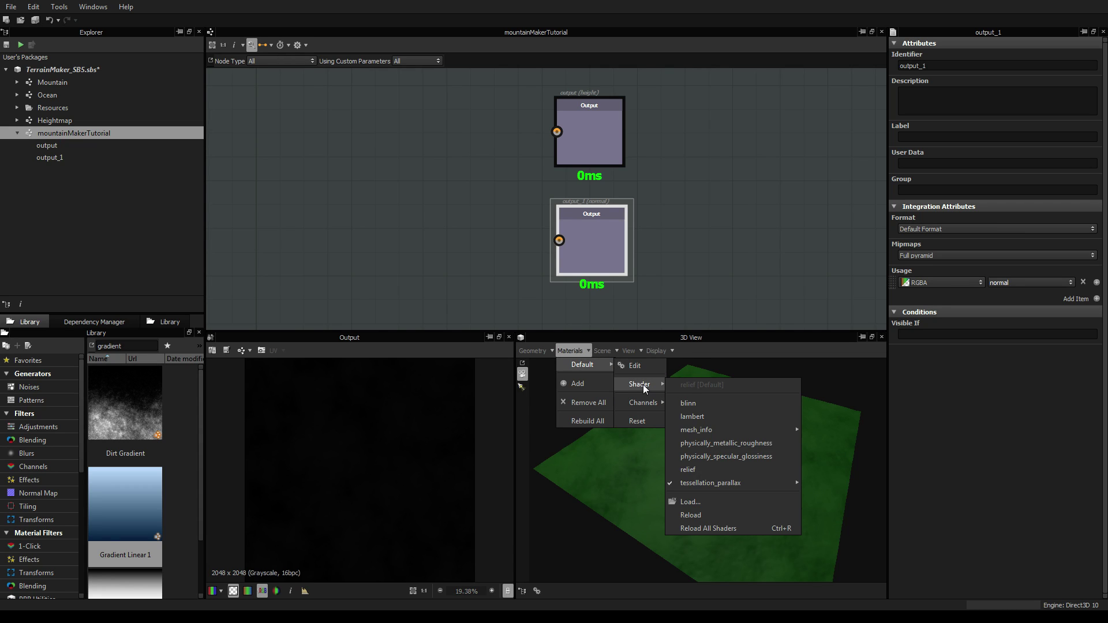
mouse_move(731, 486)
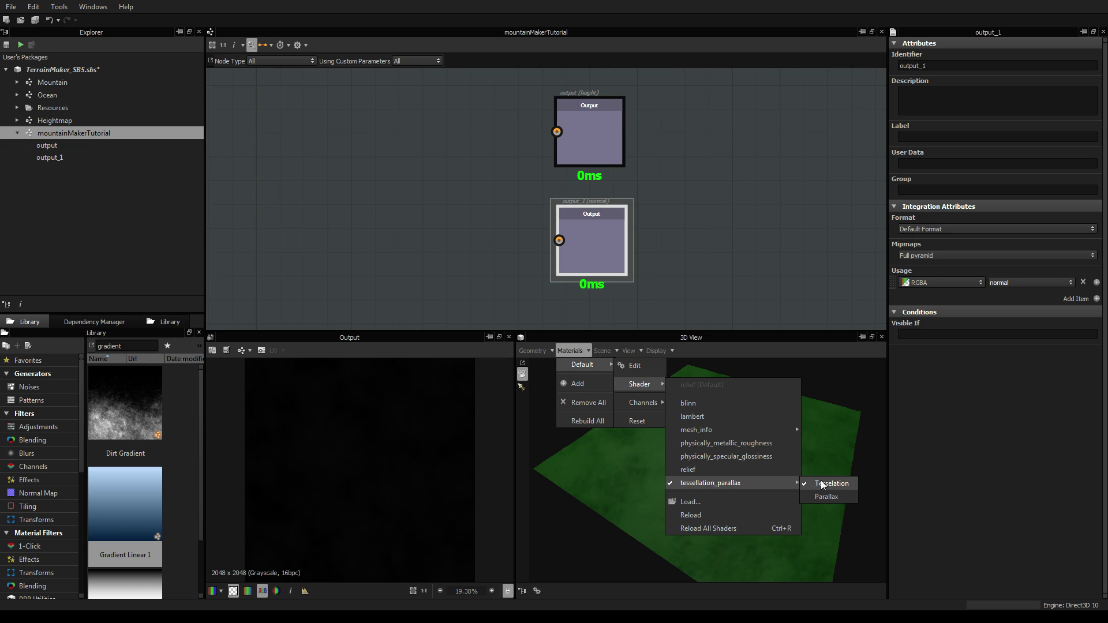
click(728, 273)
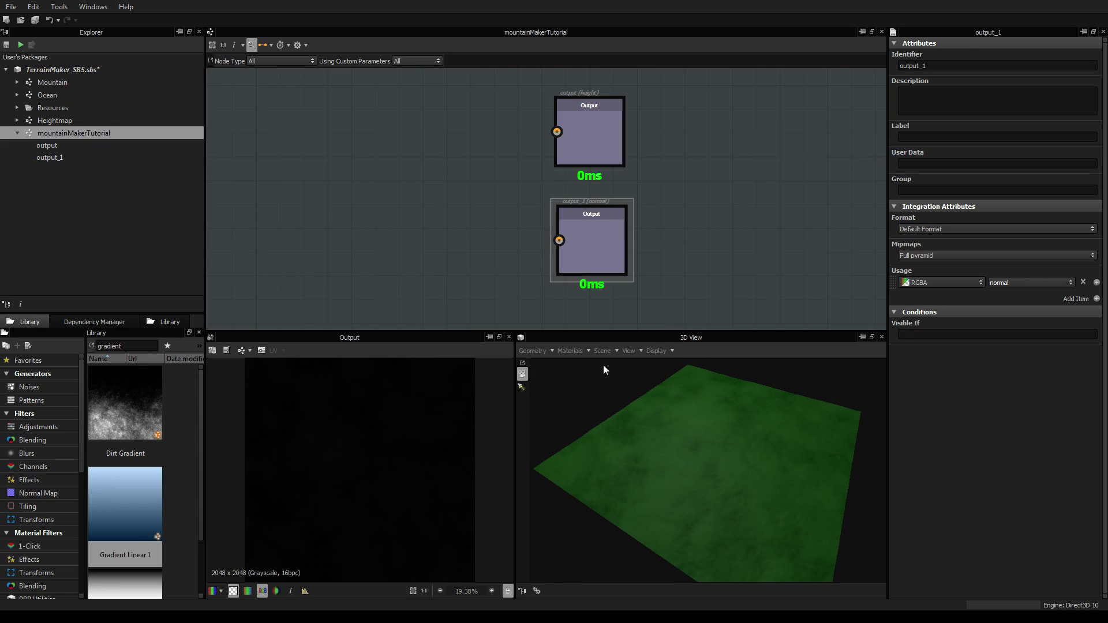
drag(698, 447, 700, 416)
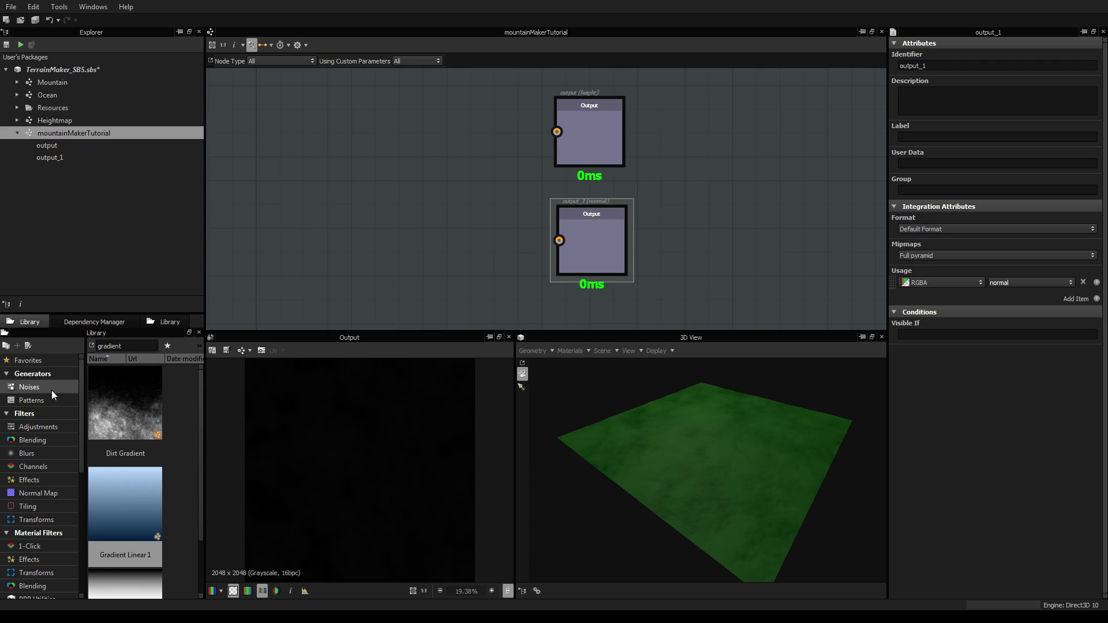
Step: Add an Alveolus pattern wired to the height output and show outputs in 3D View
click(42, 403)
drag(112, 402, 546, 137)
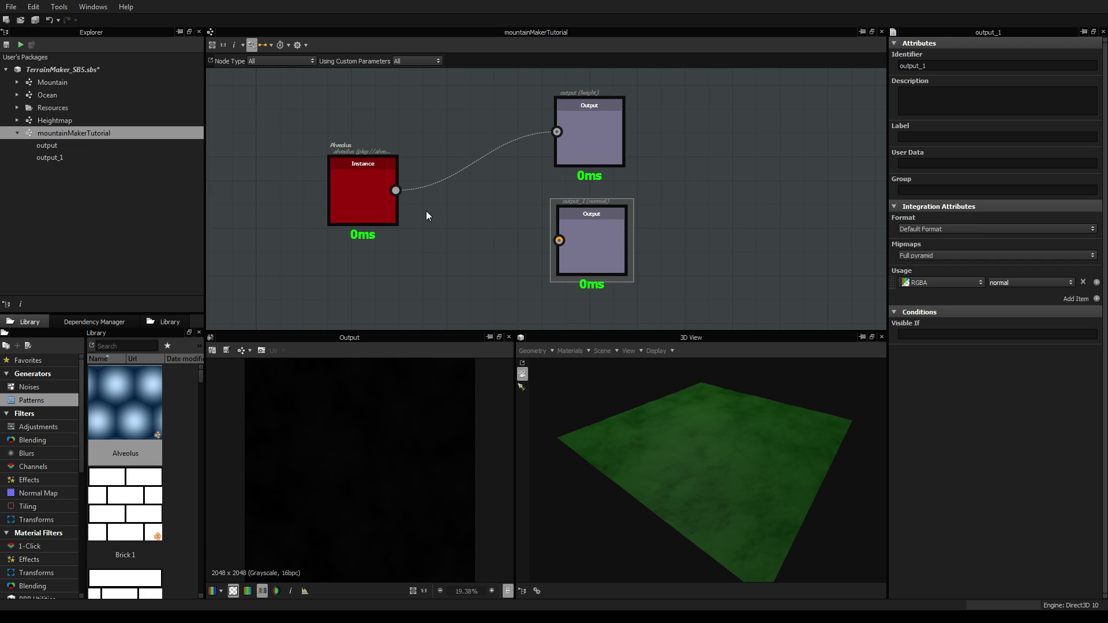
right_click(732, 214)
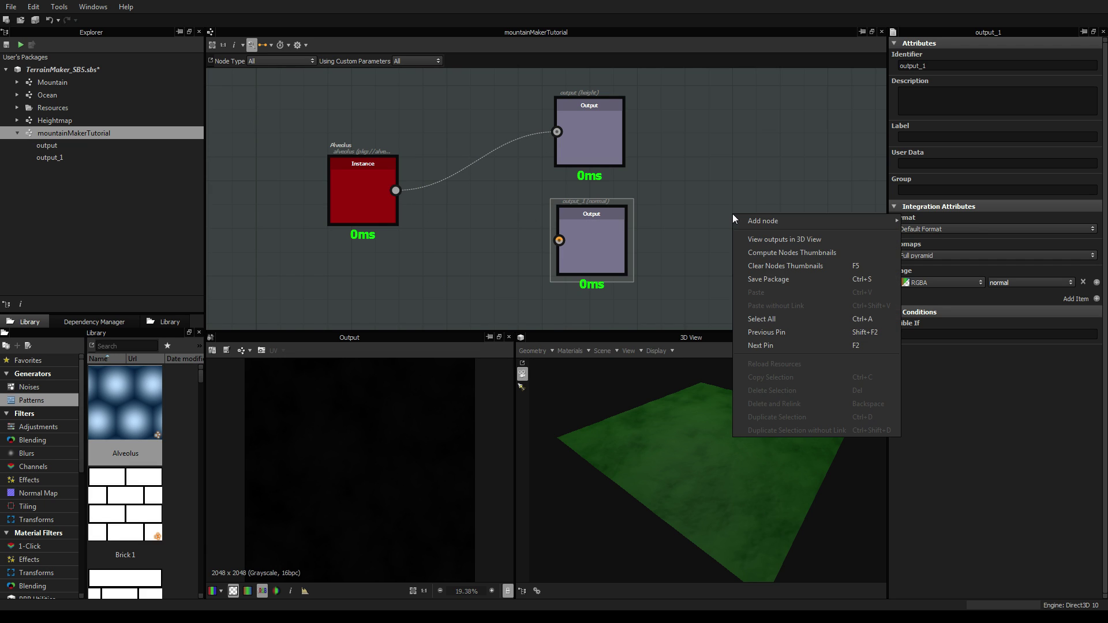
click(775, 238)
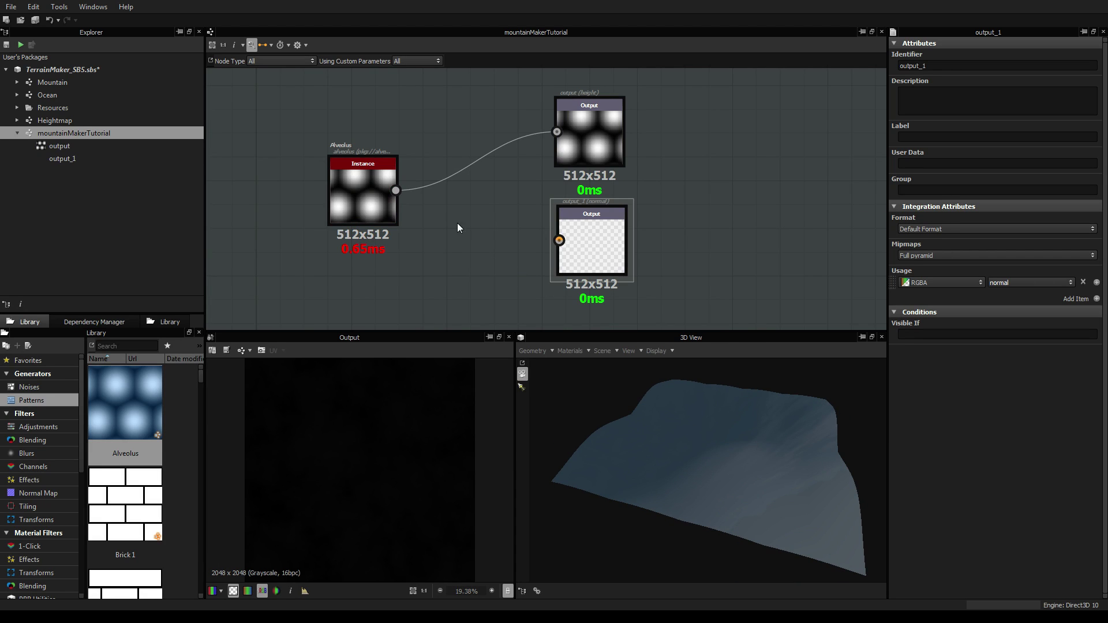
Step: Tidy the node positions and orbit the bumpy terrain to a low side view
drag(580, 240, 590, 240)
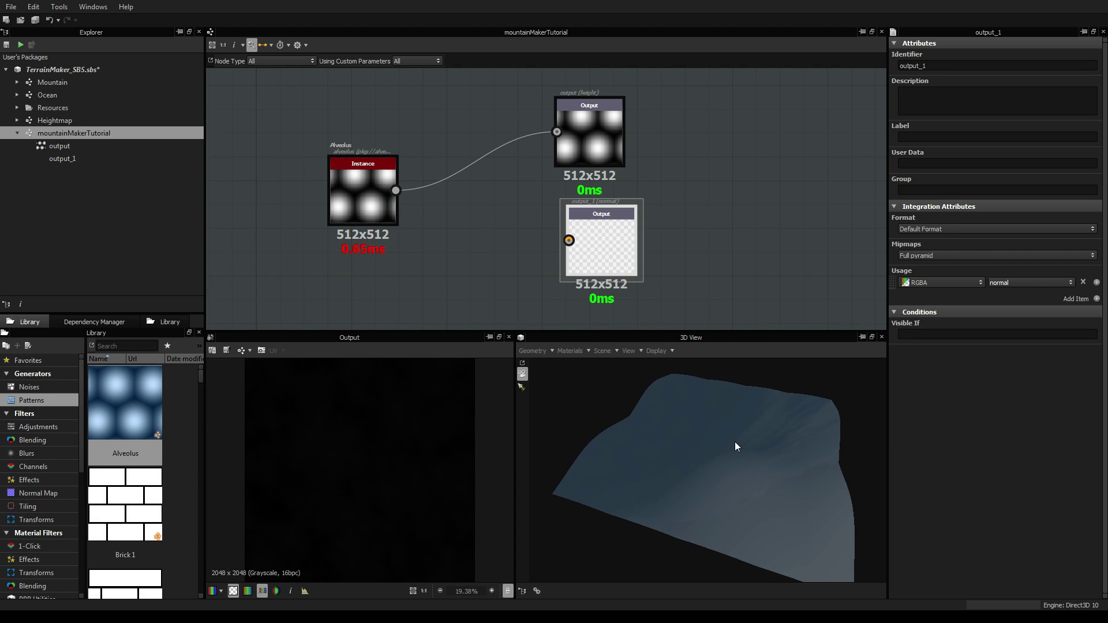
drag(735, 442, 597, 439)
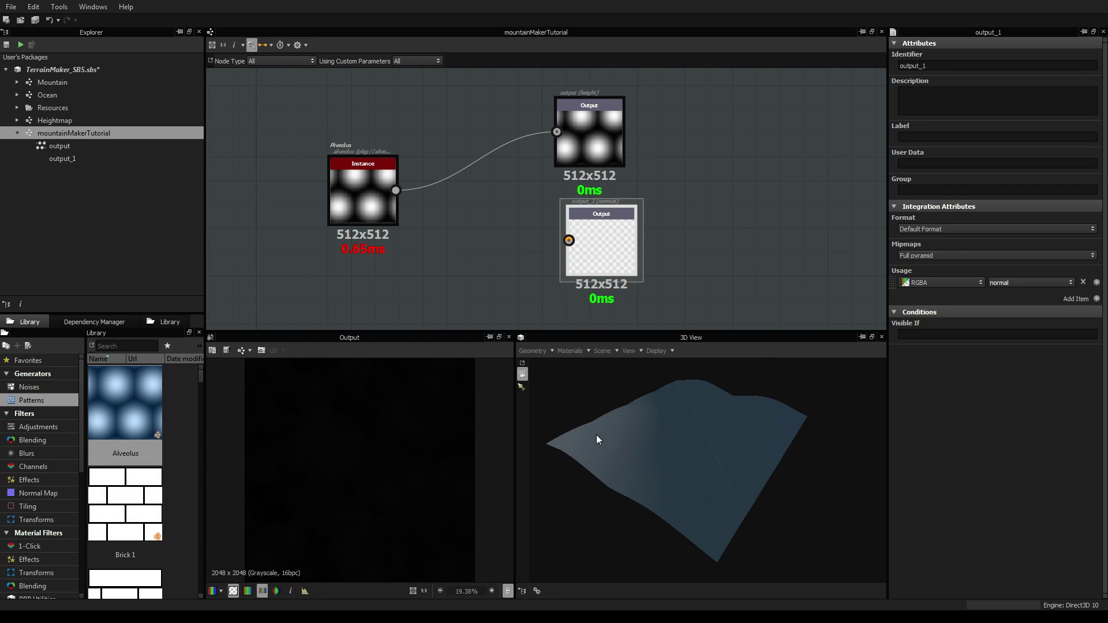
drag(370, 197, 355, 198)
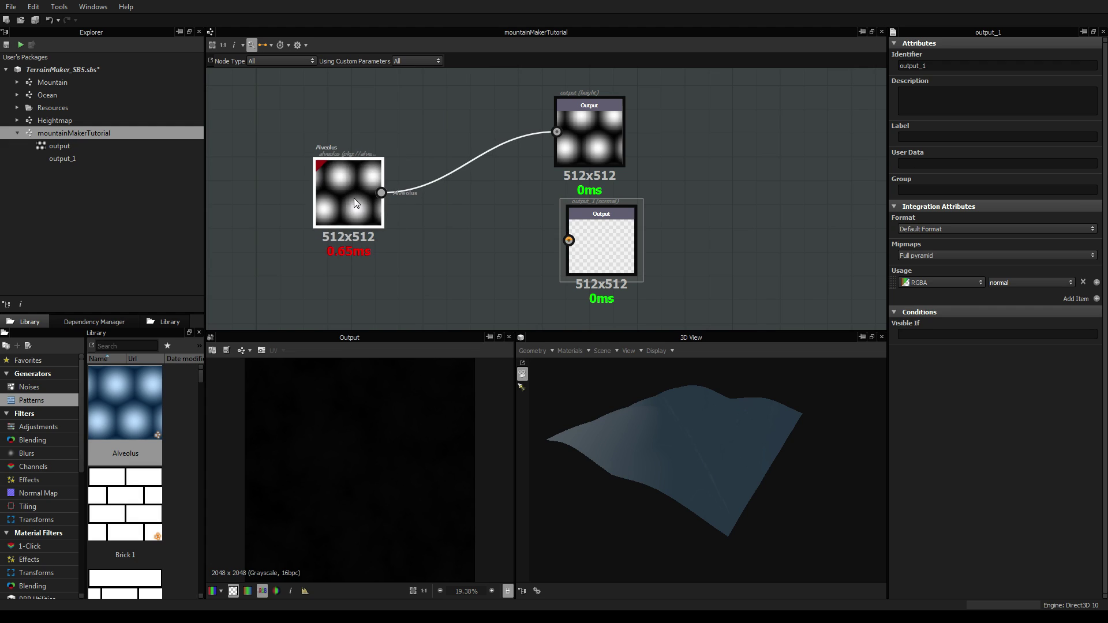
Step: Insert a Normal node between the Alveolus pattern and output_1
right_click(459, 225)
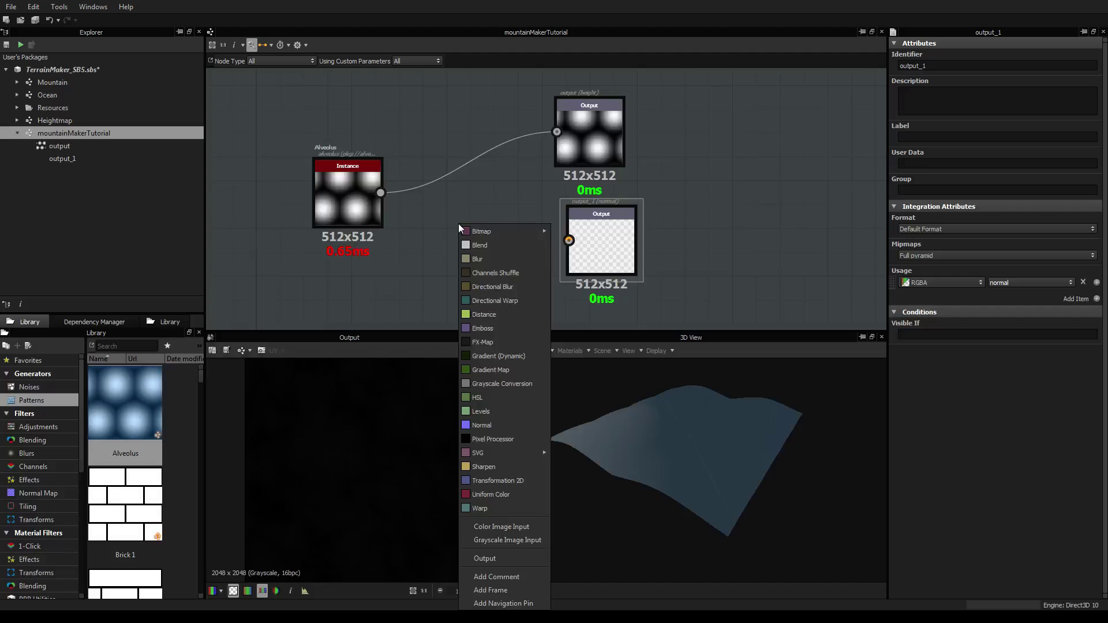
click(482, 425)
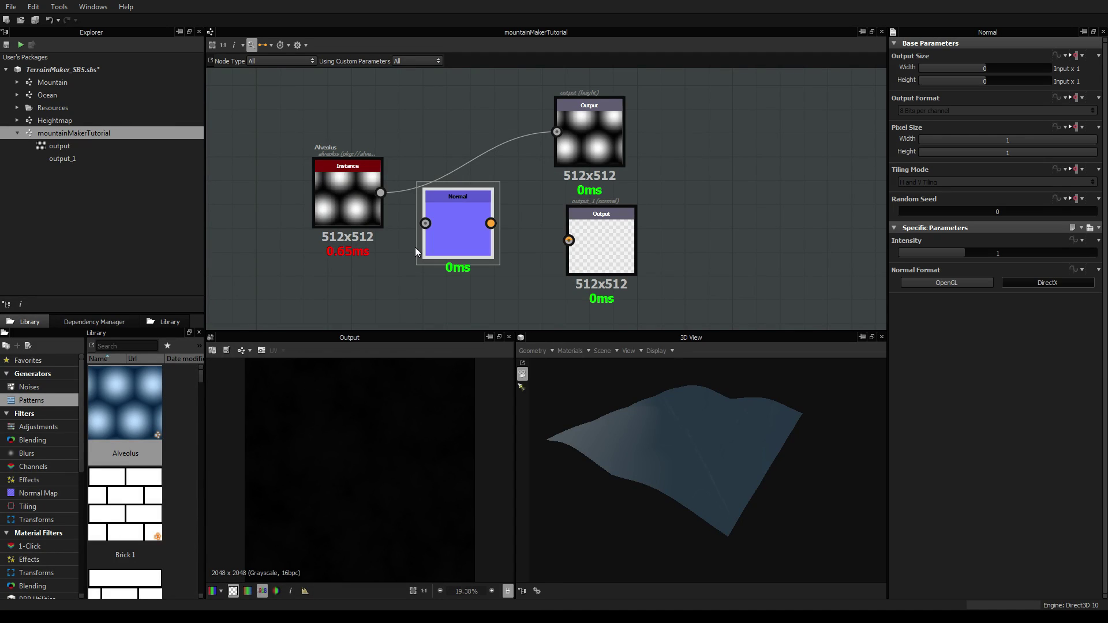
drag(379, 194, 569, 239)
drag(476, 242, 488, 249)
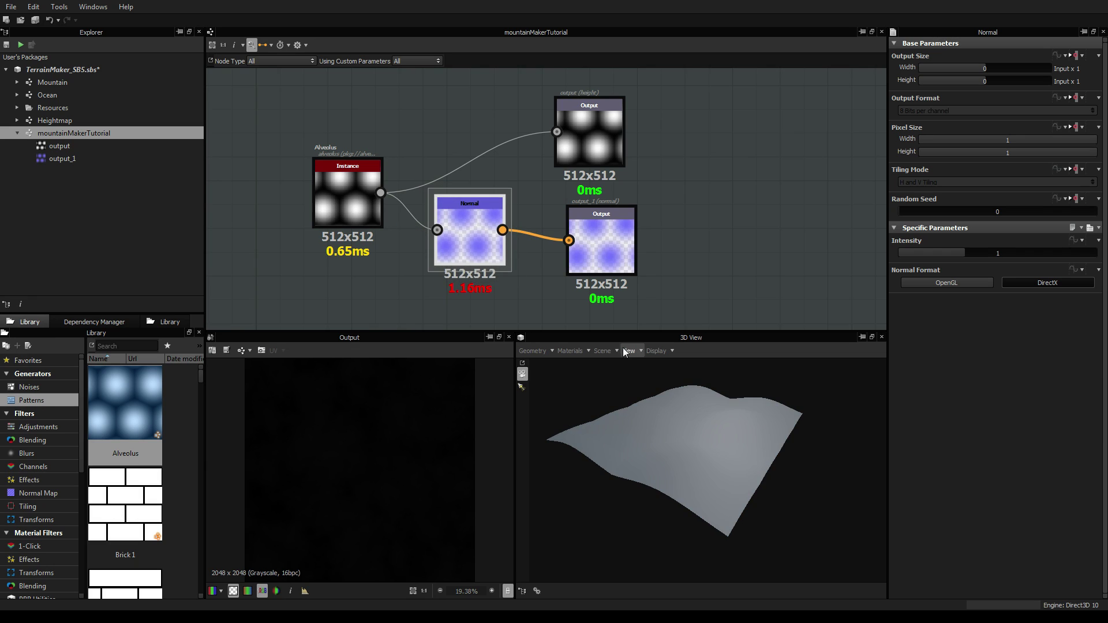
Step: Set the Normal node's Intensity to 20
double_click(488, 248)
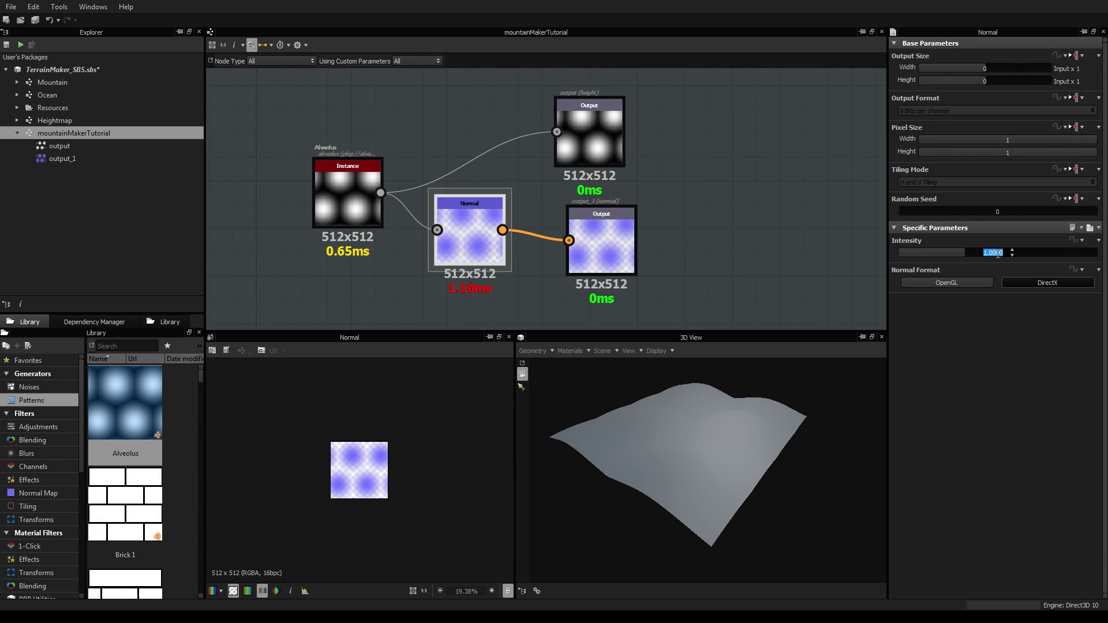
text(20)
key(Return)
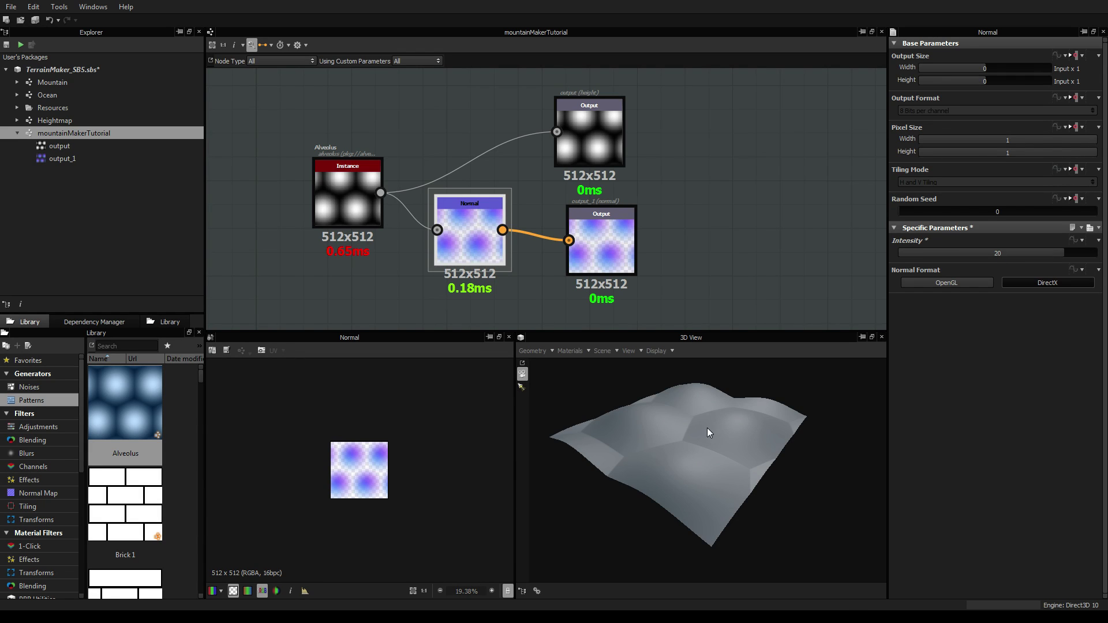
Step: Orbit the terrain to inspect the hexagonal ridges, tidy the Alveolus node and frame the graph
drag(707, 427, 755, 539)
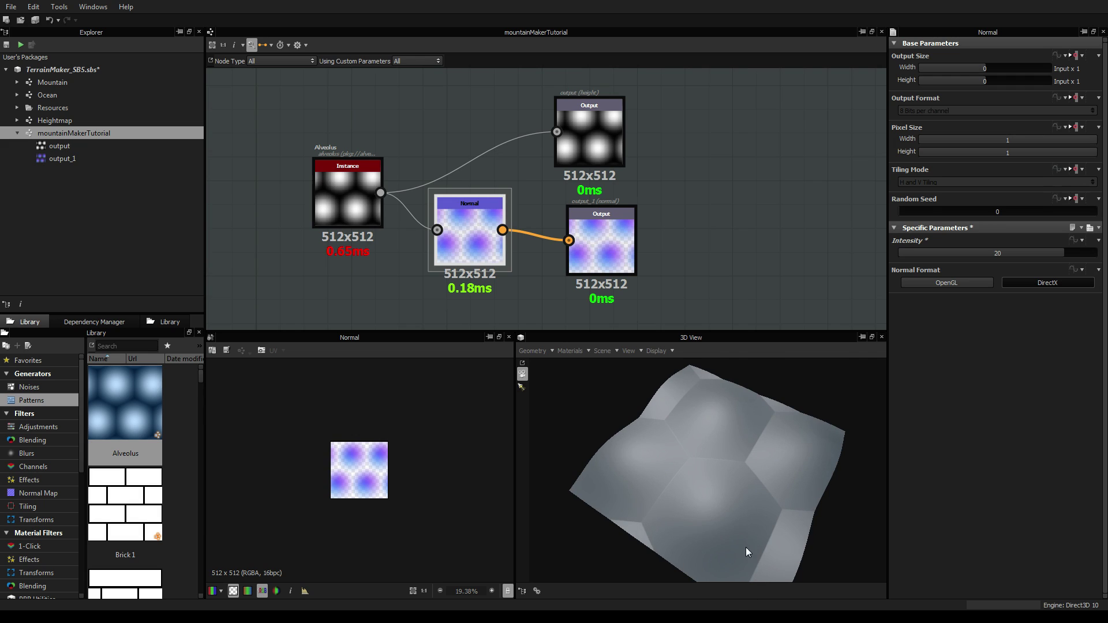
drag(714, 484, 733, 468)
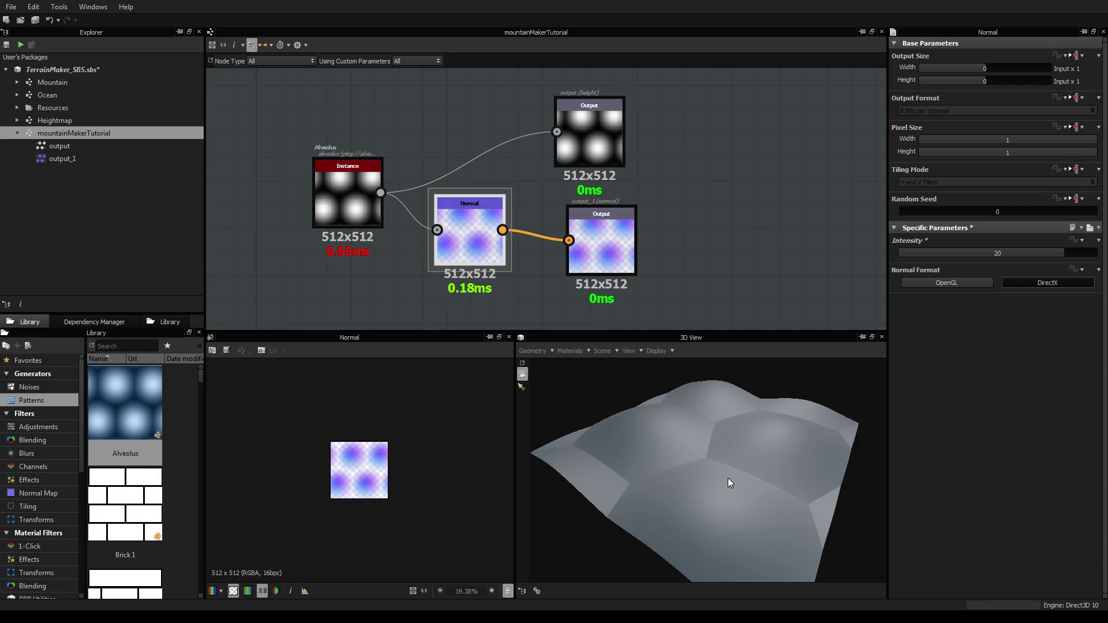
drag(728, 478, 657, 480)
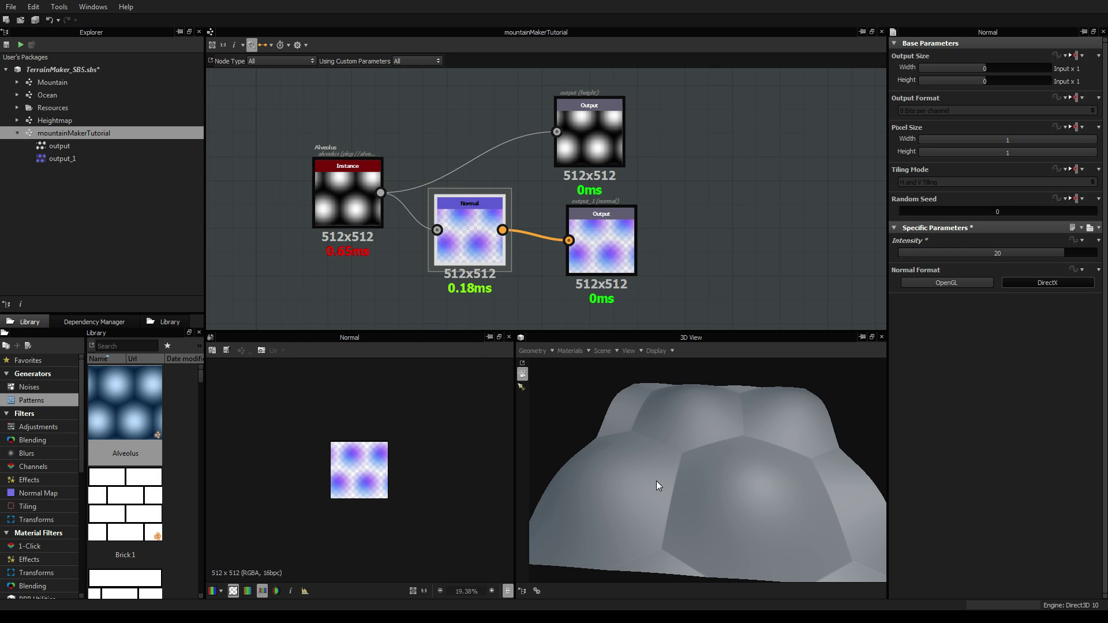
drag(705, 490, 738, 486)
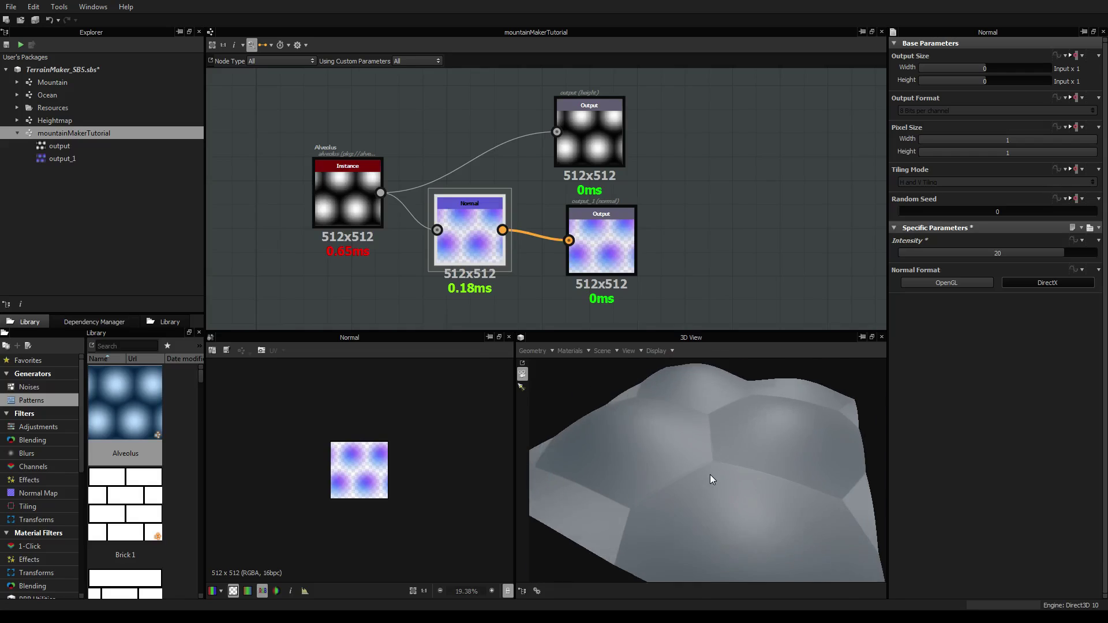
drag(357, 205, 313, 193)
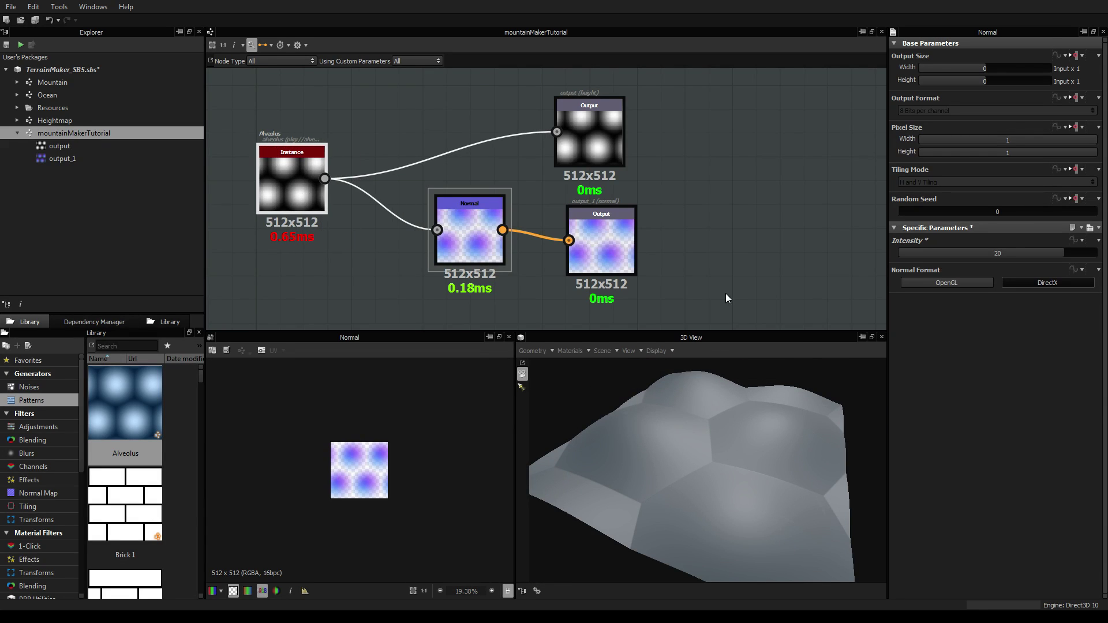
key(f)
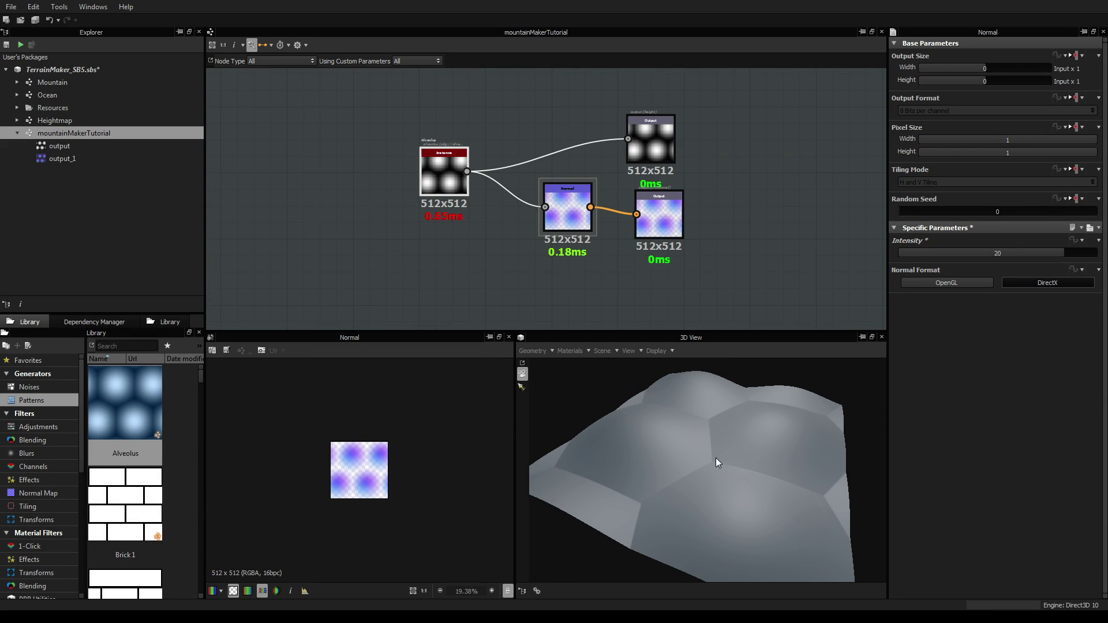
drag(715, 458, 729, 491)
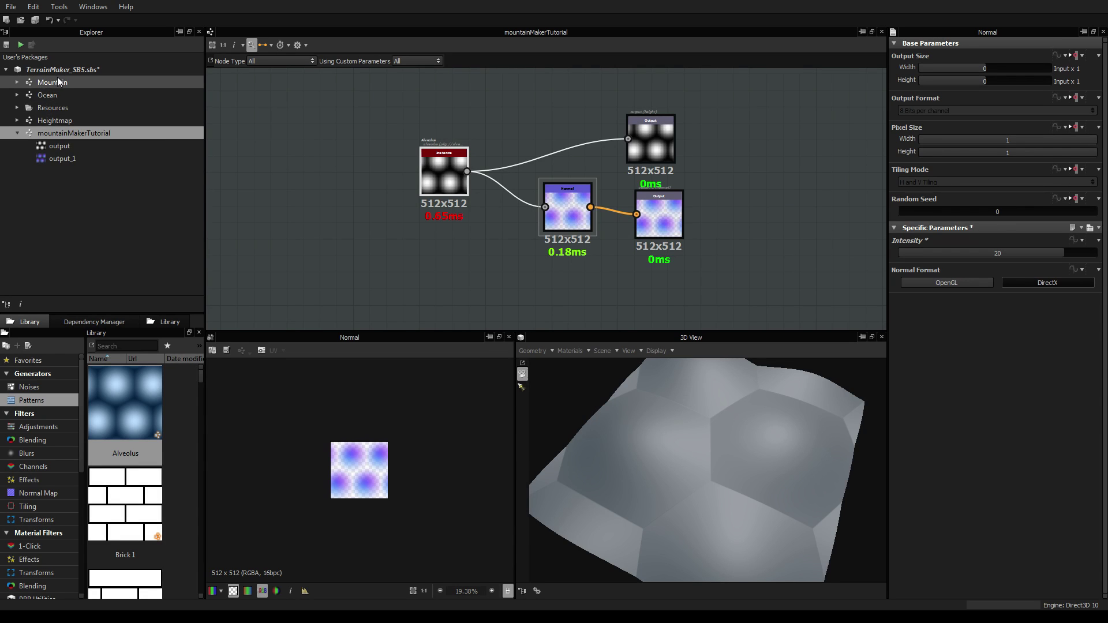
Step: Open the Heightmap graph and orbit around its sandy, eroded terrain
double_click(61, 118)
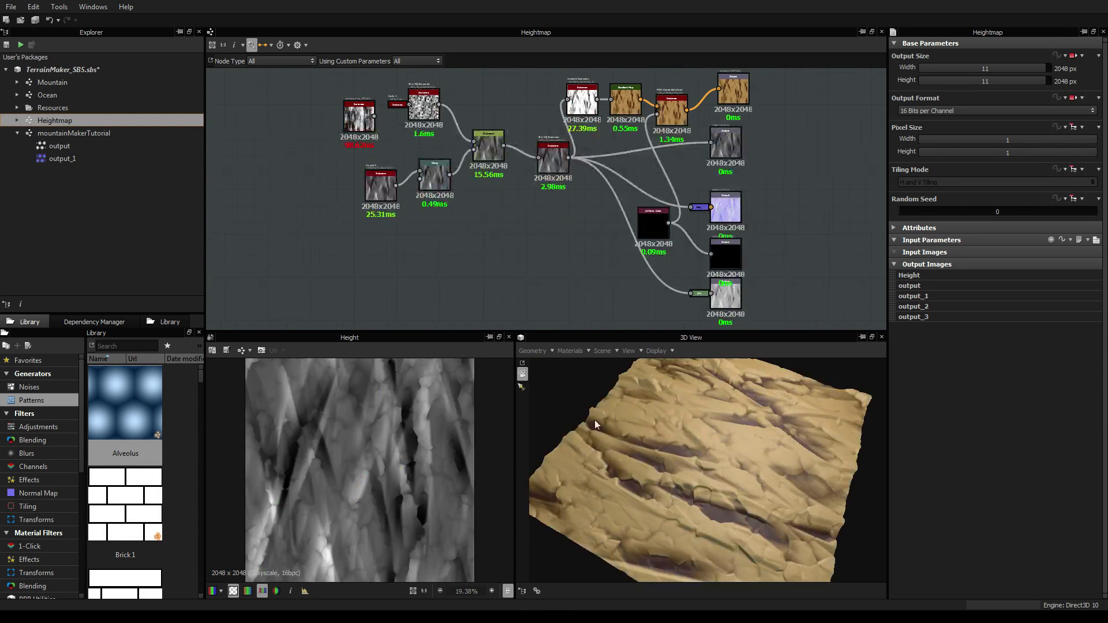
drag(594, 420, 649, 470)
scroll(649, 471, up, 3)
scroll(649, 471, down, 2)
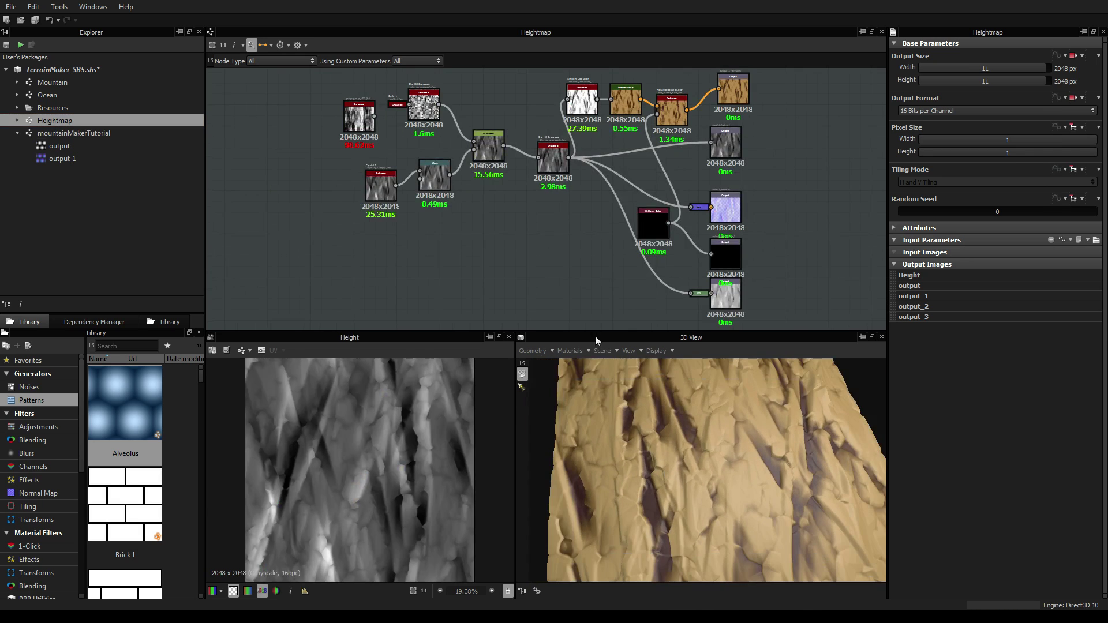
drag(710, 517, 710, 475)
scroll(704, 490, down, 3)
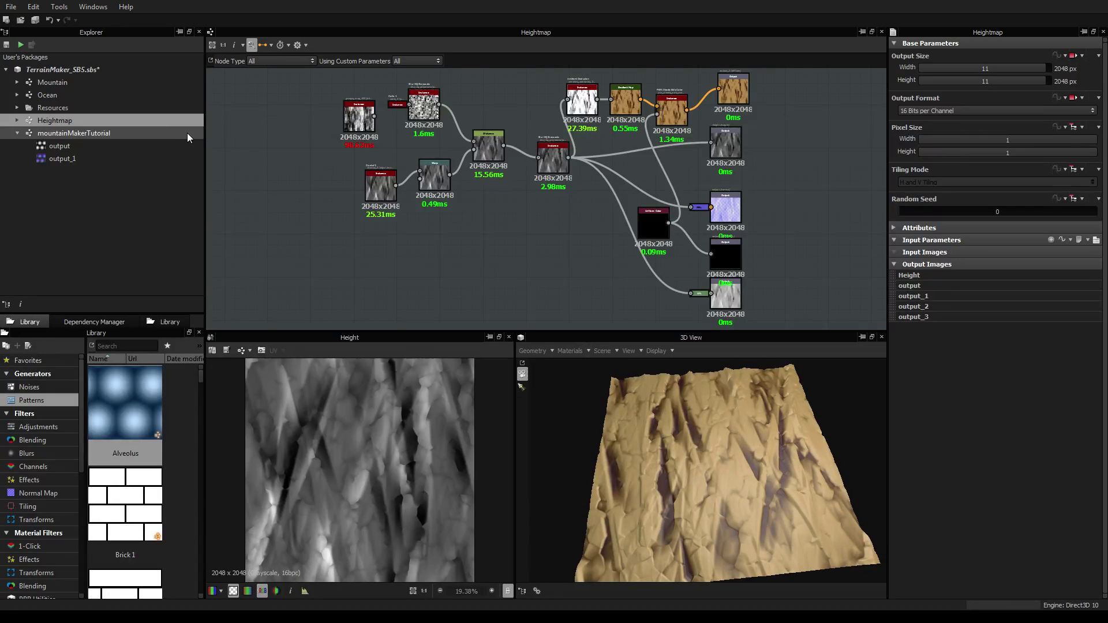
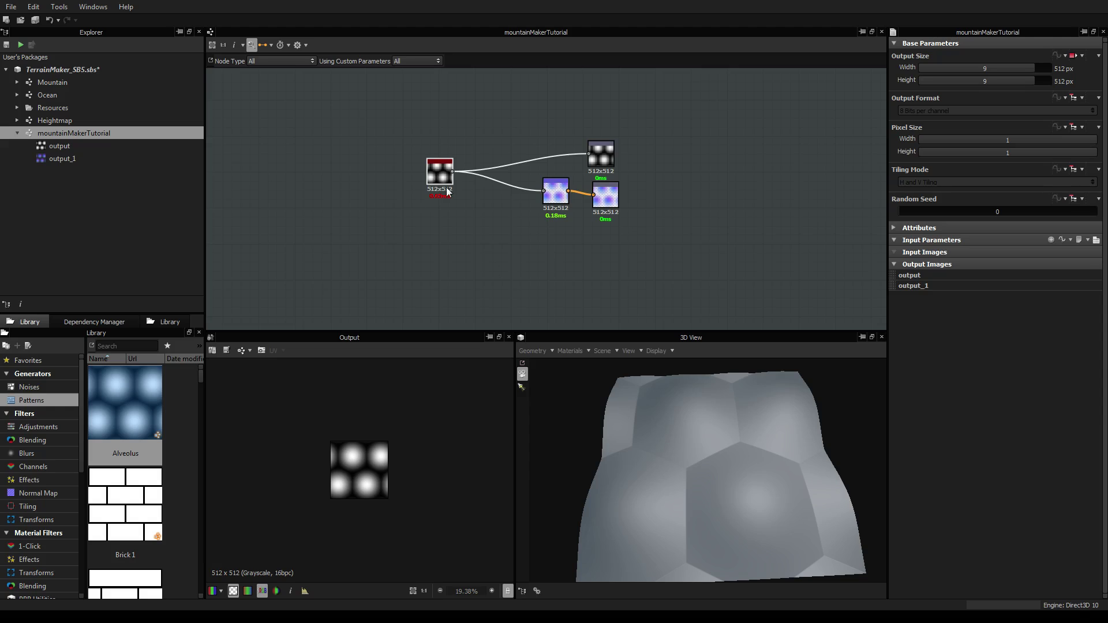
Step: Nudge the Alveolus node up-left and deselect it in the graph
drag(445, 181, 435, 168)
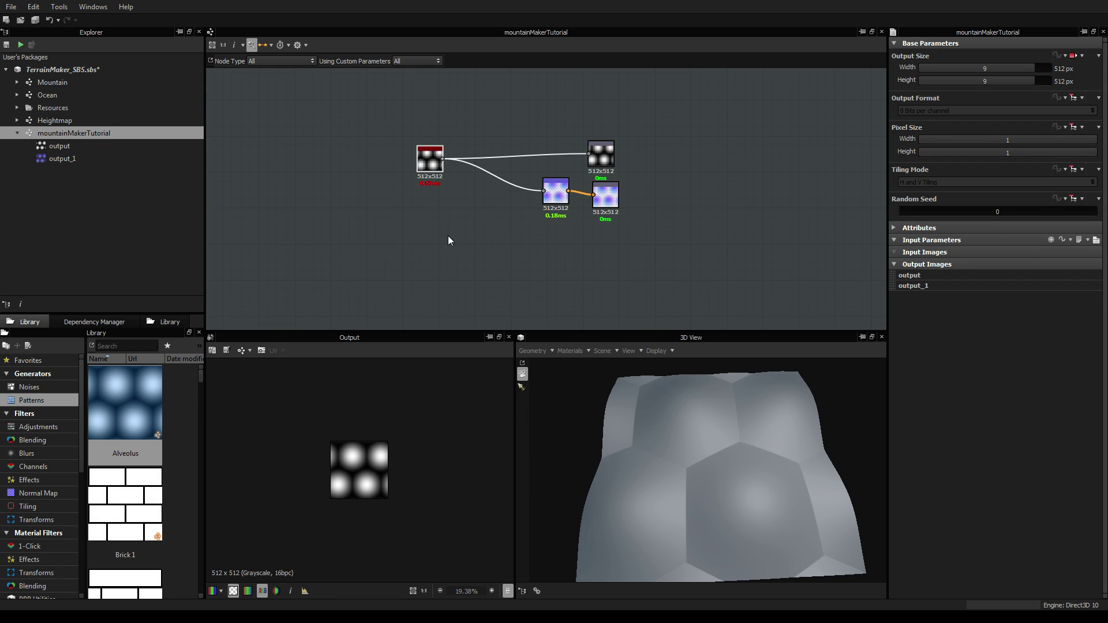
scroll(441, 246, up, 2)
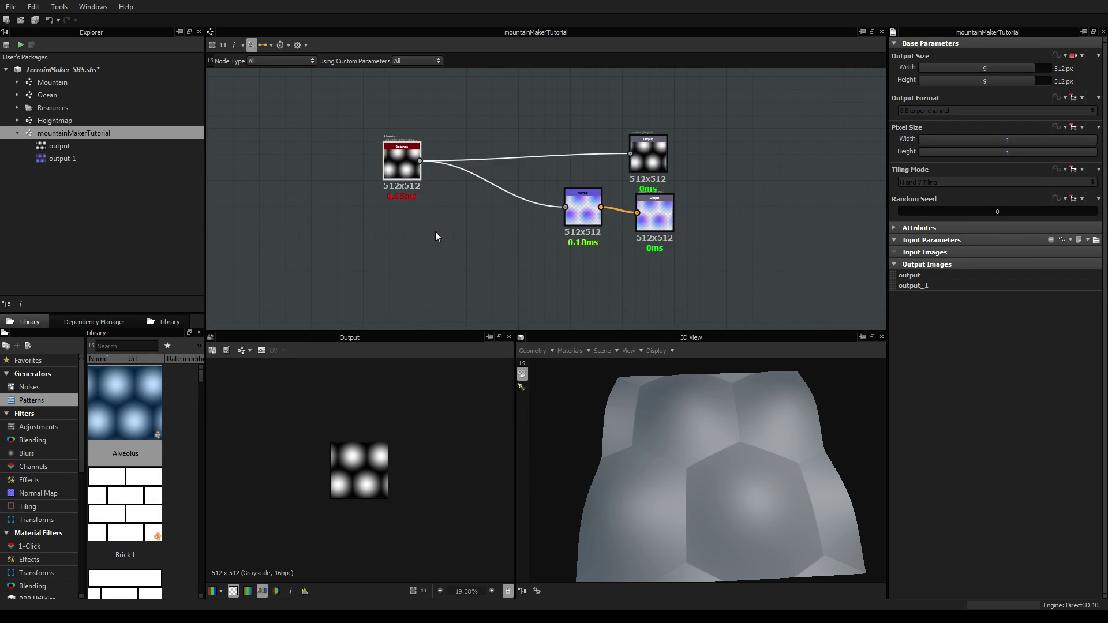
click(321, 252)
Step: Add an SVG node from a new vector resource
right_click(320, 251)
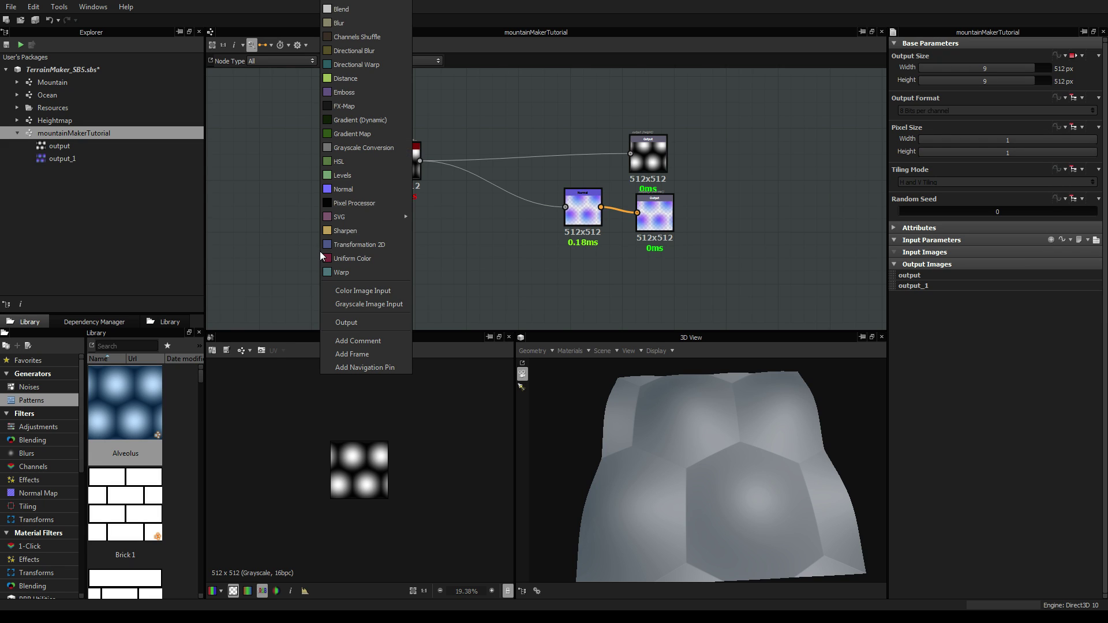
mouse_move(361, 224)
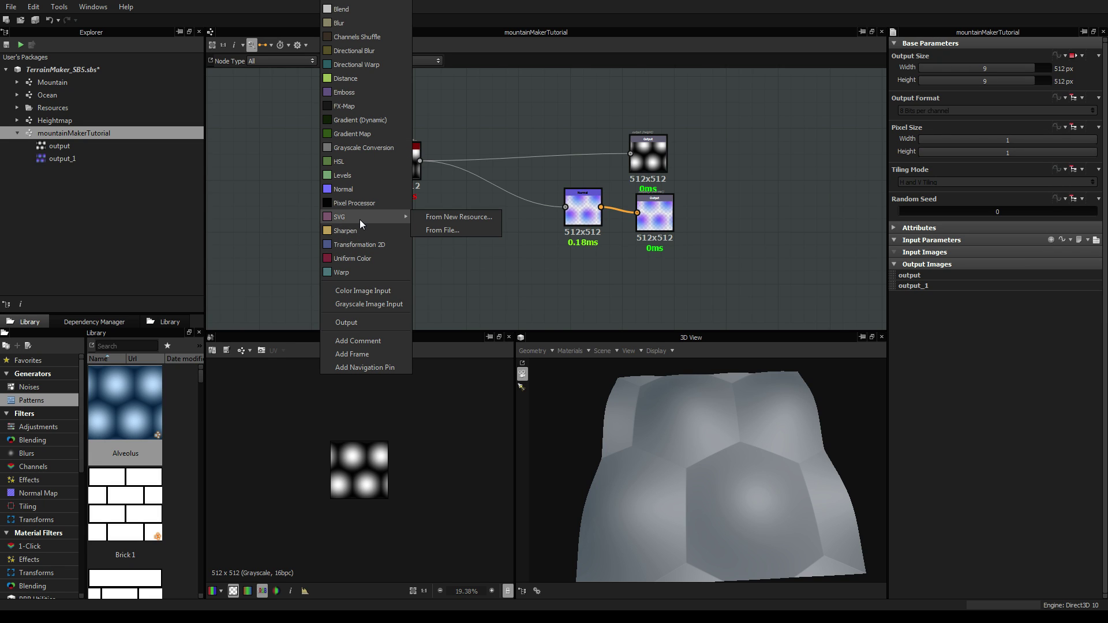
click(455, 217)
drag(508, 264, 336, 236)
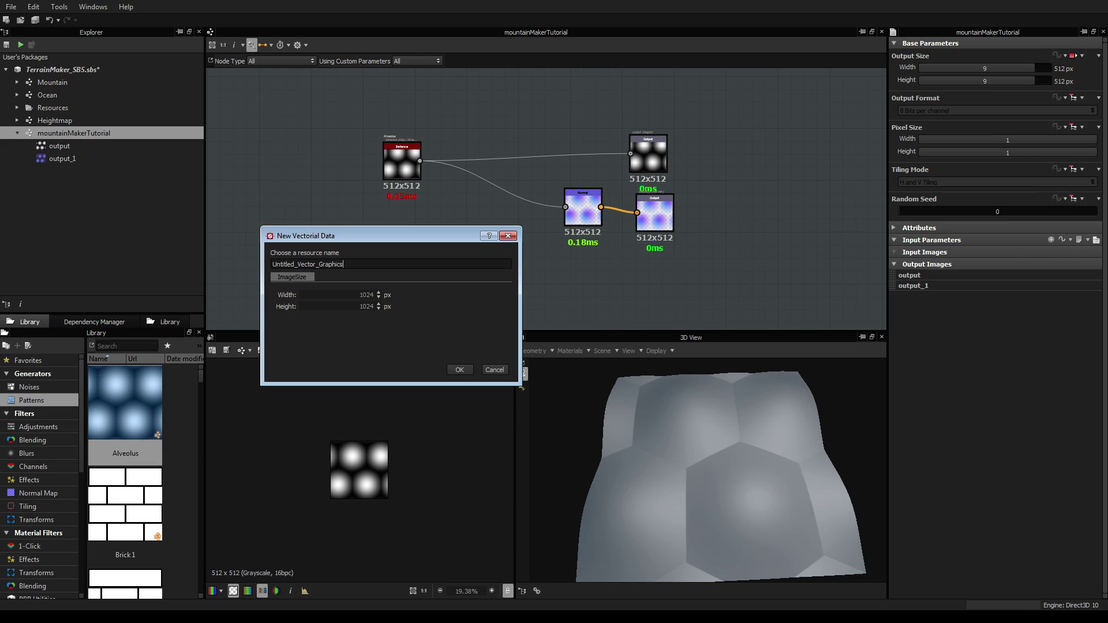
click(459, 370)
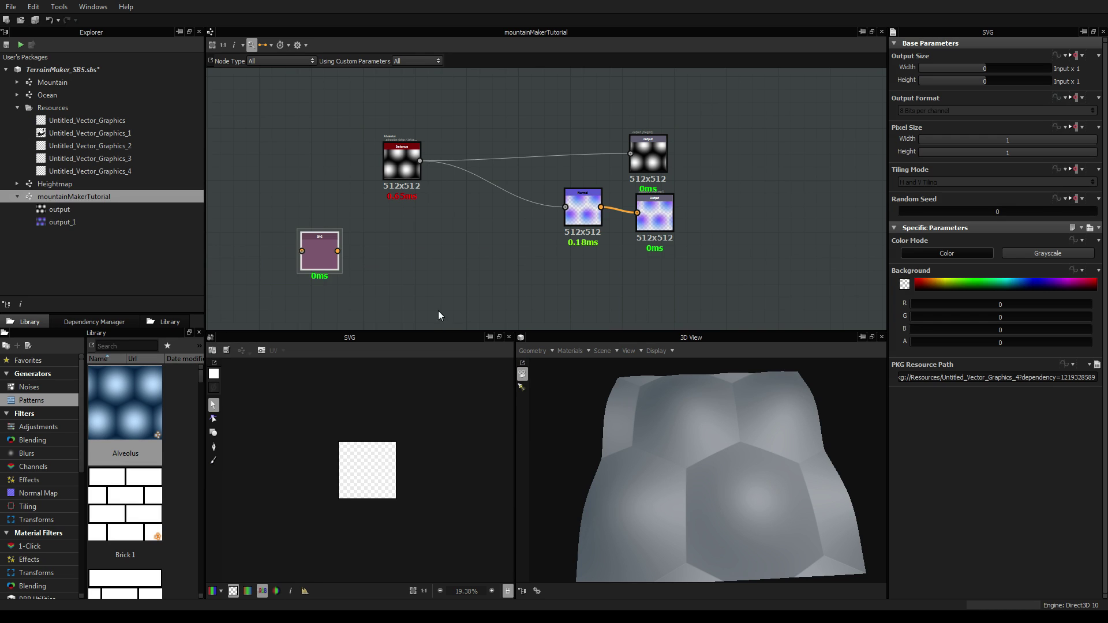
Step: Set the graph's output size to 2048x2048
click(485, 263)
middle_drag(535, 246, 478, 239)
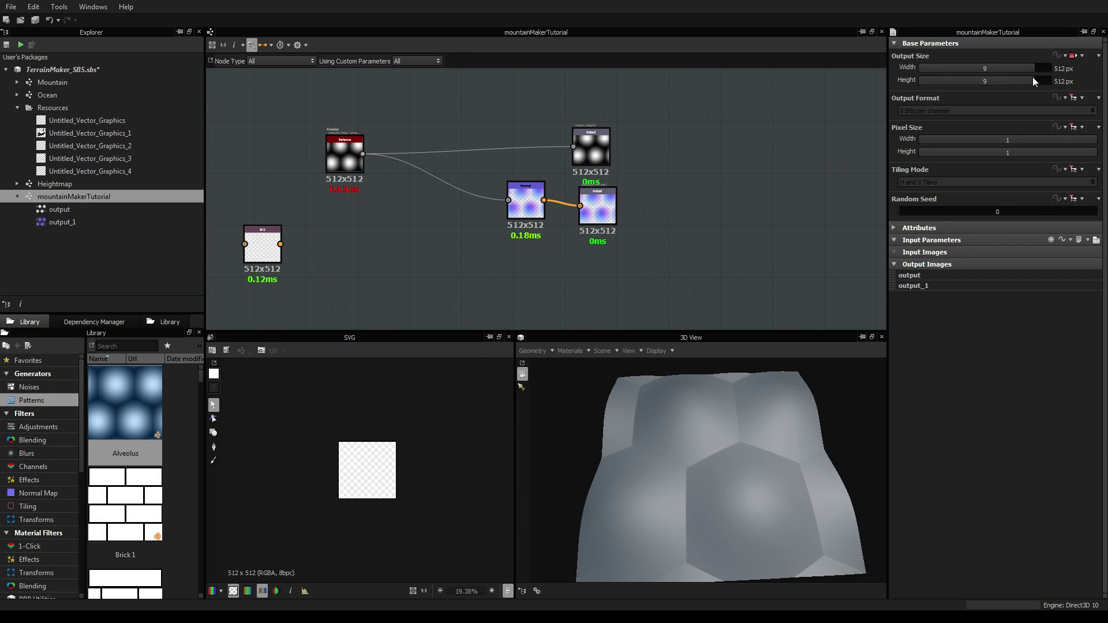
drag(1033, 67, 1043, 67)
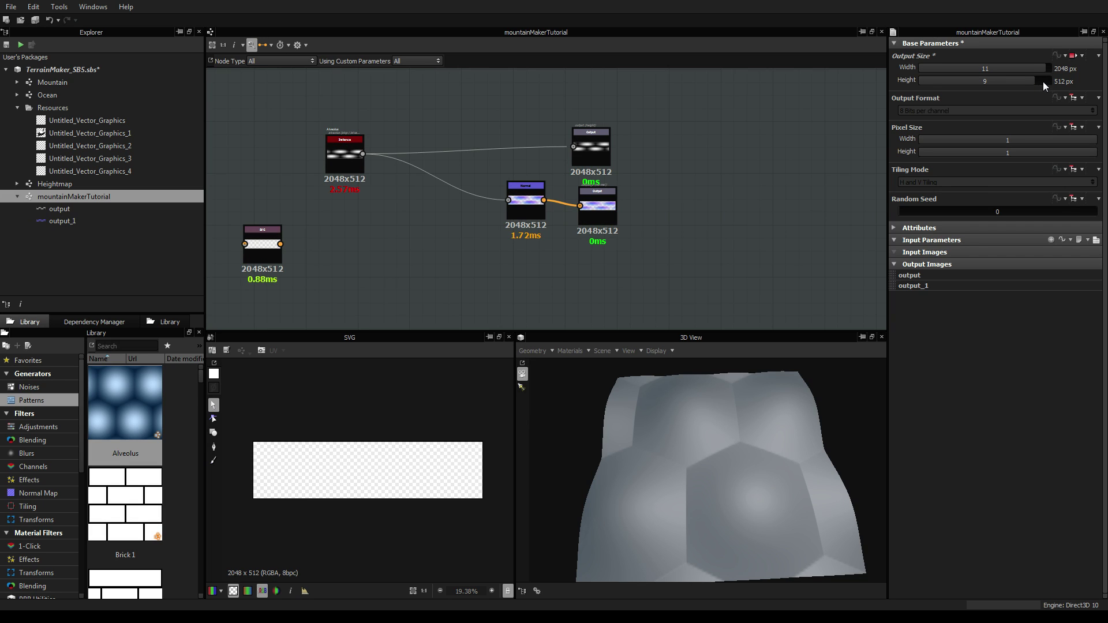
click(1043, 81)
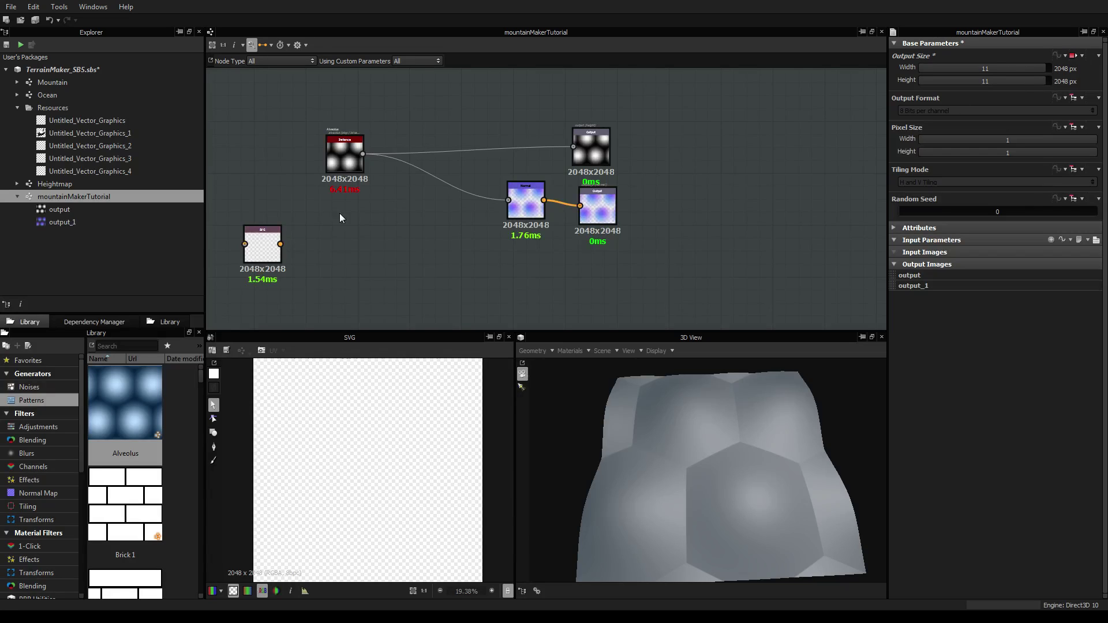
Step: Reposition the SVG node and set its Color Mode to Grayscale
drag(267, 254, 291, 241)
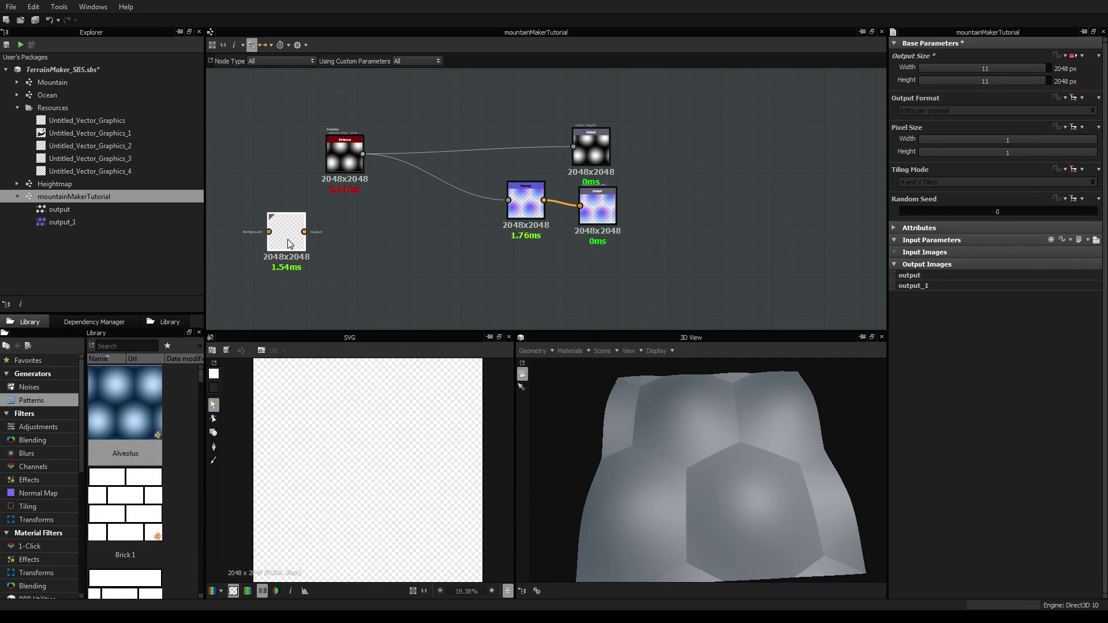
scroll(368, 237, down, 1)
middle_drag(368, 237, 405, 218)
scroll(361, 218, up, 2)
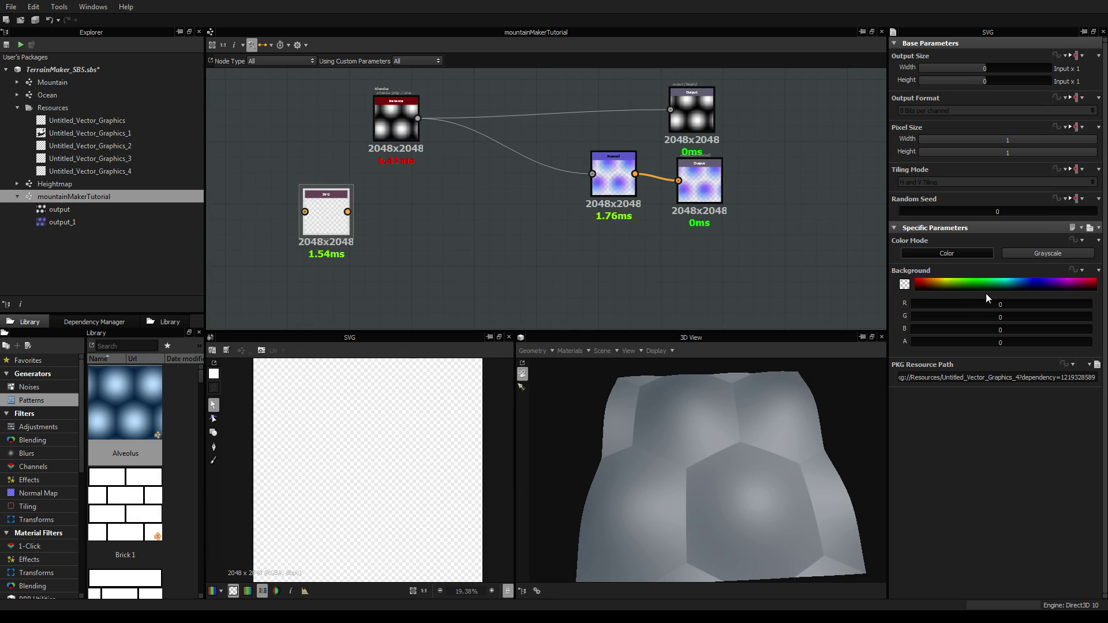
click(1074, 254)
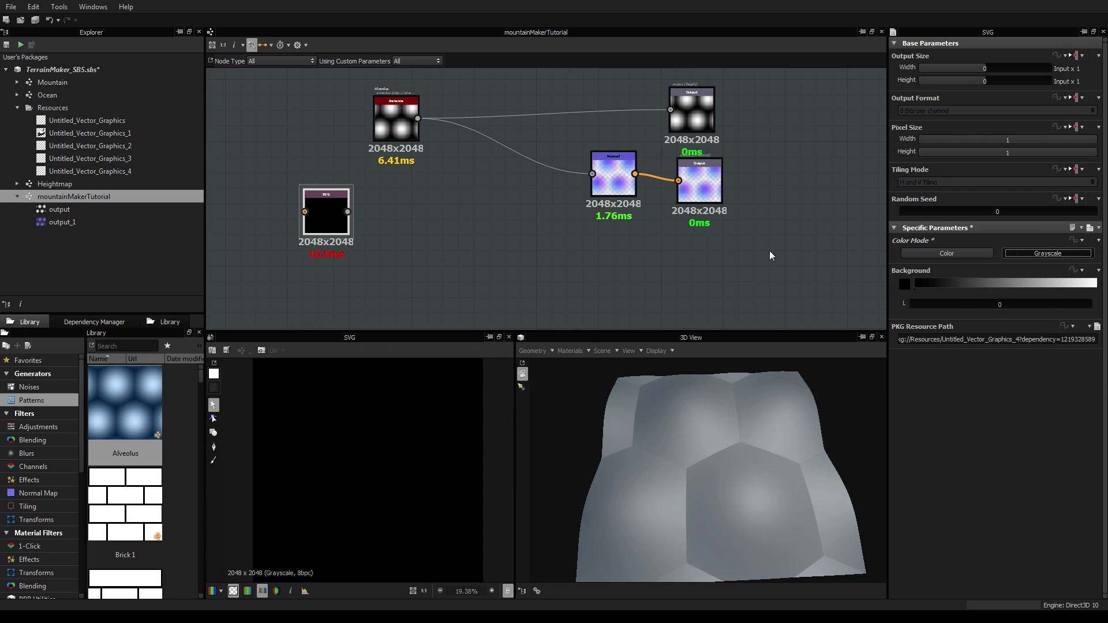
Step: Move Alveolus aside and feed both outputs from the SVG node instead
scroll(376, 216, up, 1)
scroll(377, 216, up, 1)
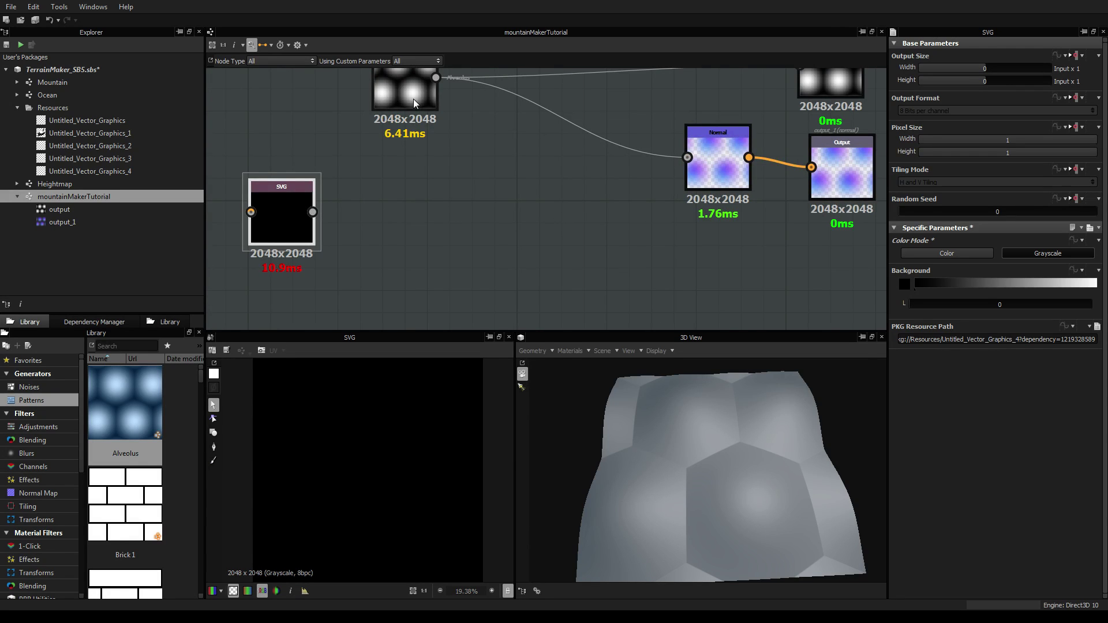
drag(413, 99, 363, 200)
scroll(438, 176, down, 3)
click(368, 195)
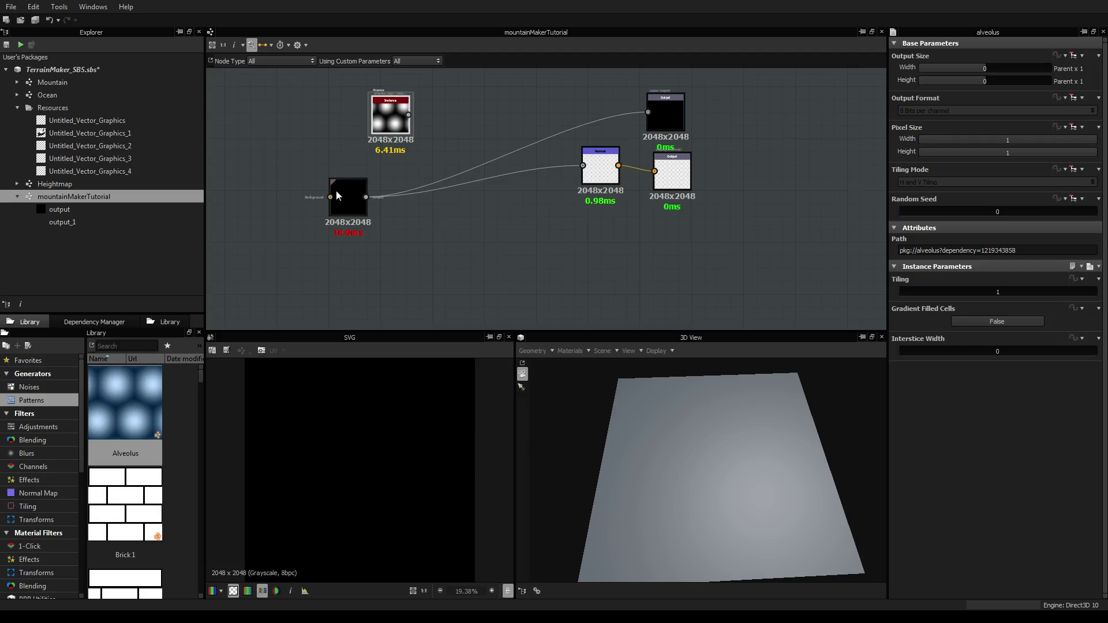
Step: Paint a curving freehand stroke in the SVG and view its relief in 3D
click(214, 460)
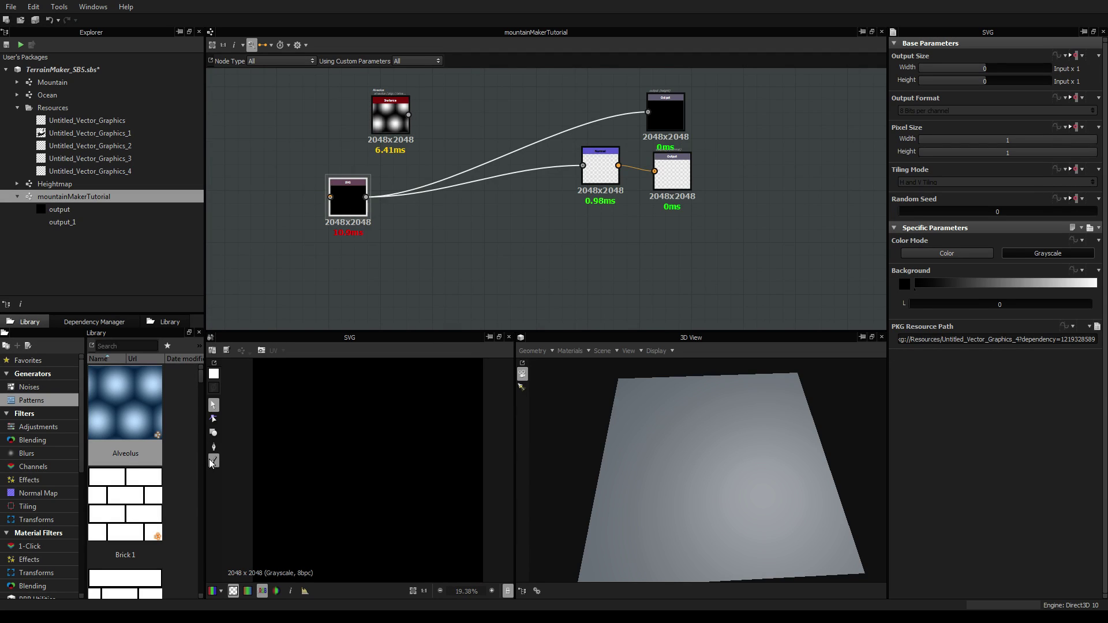
mouse_move(299, 407)
mouse_down()
mouse_move(366, 443)
mouse_move(376, 510)
mouse_up()
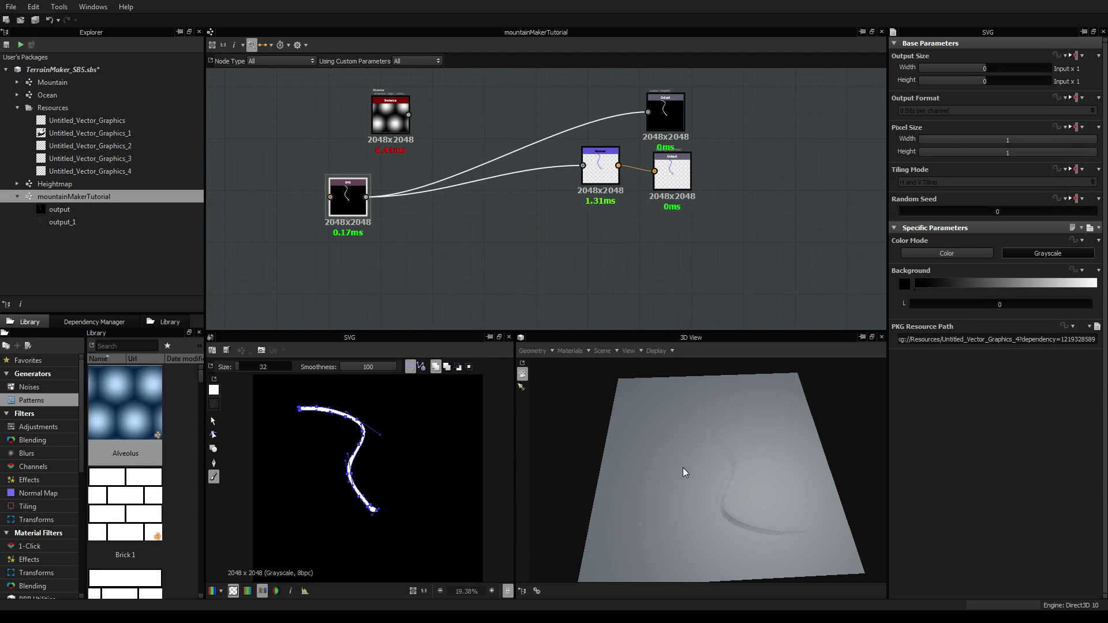
drag(763, 474, 652, 363)
Step: Set the Normal node's Intensity to 30
click(607, 180)
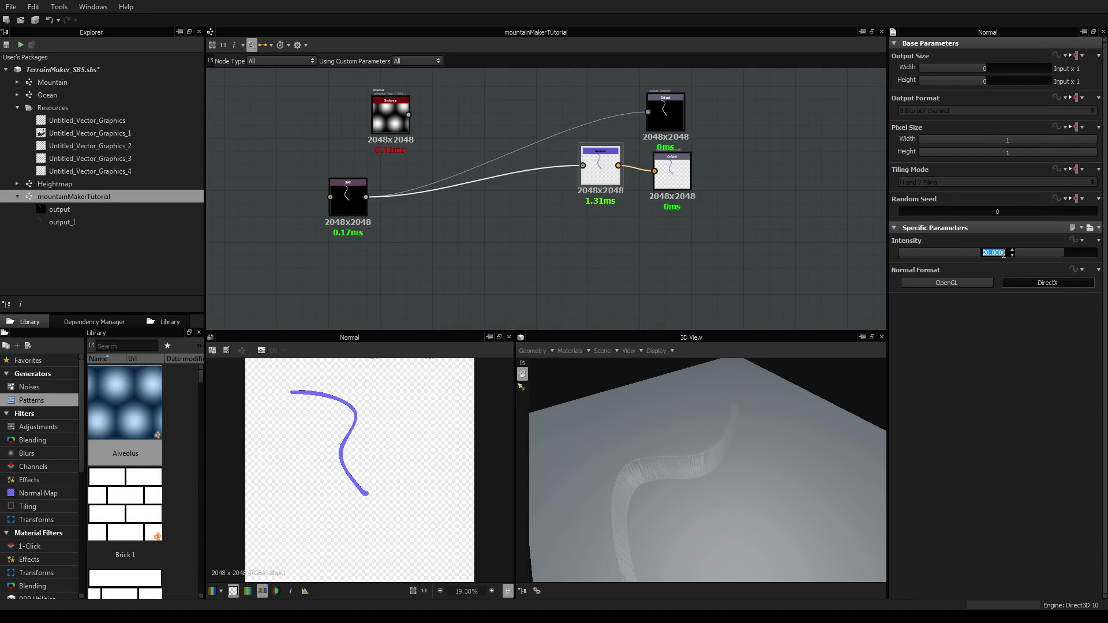
text(30)
key(Return)
Step: Shift the SVG node left after glancing at the TerrainTuto reference folder
click(347, 197)
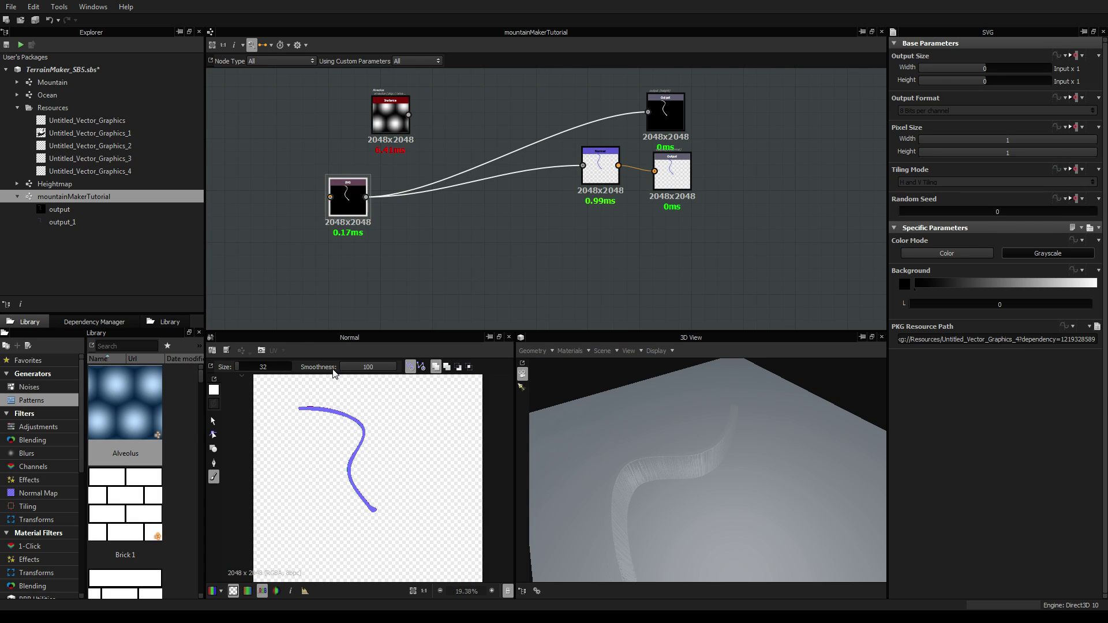
drag(345, 200, 323, 201)
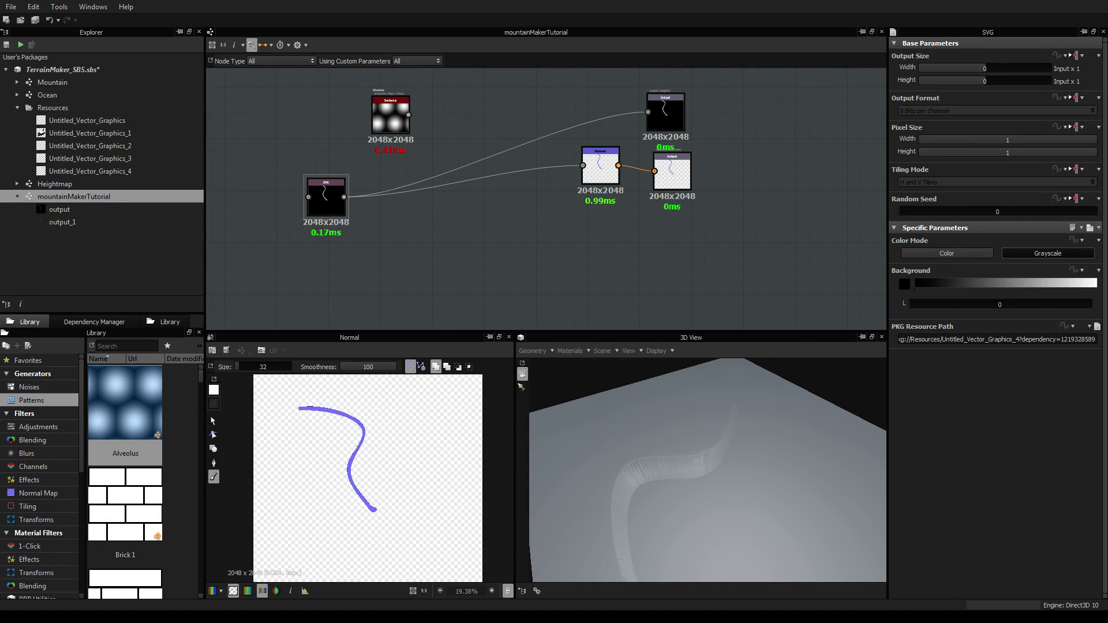
key(alt+Tab)
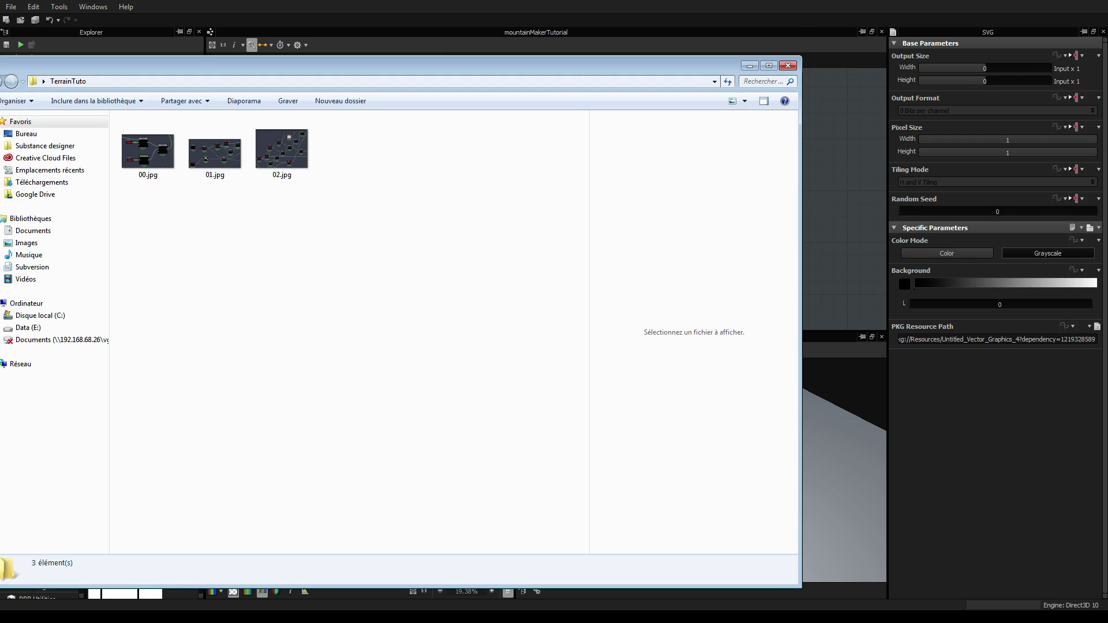
key(alt+Tab)
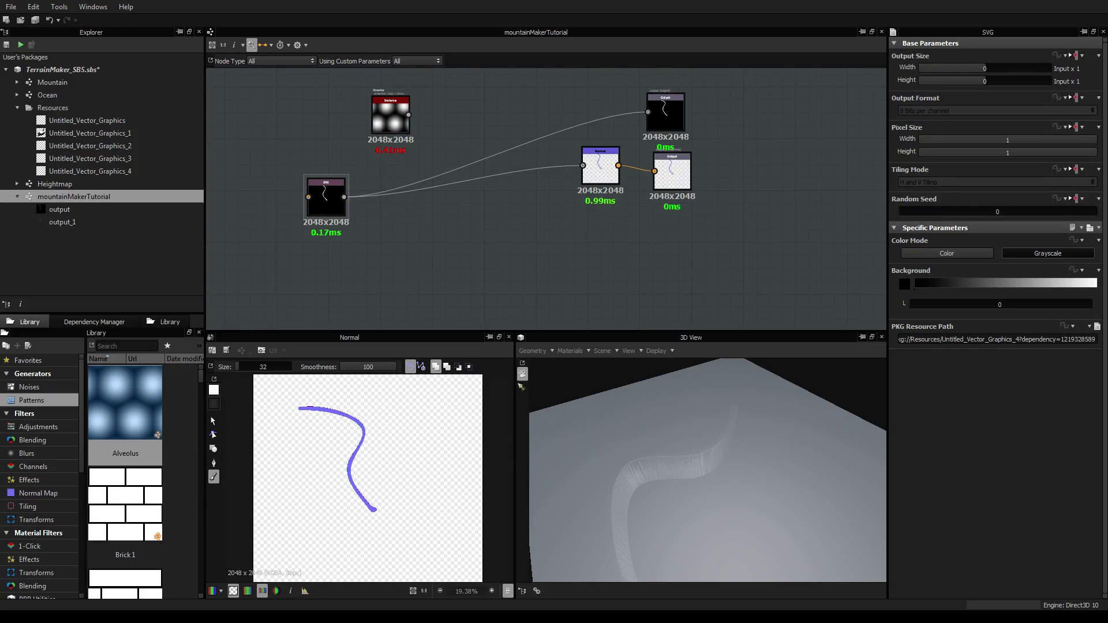
drag(326, 199, 282, 199)
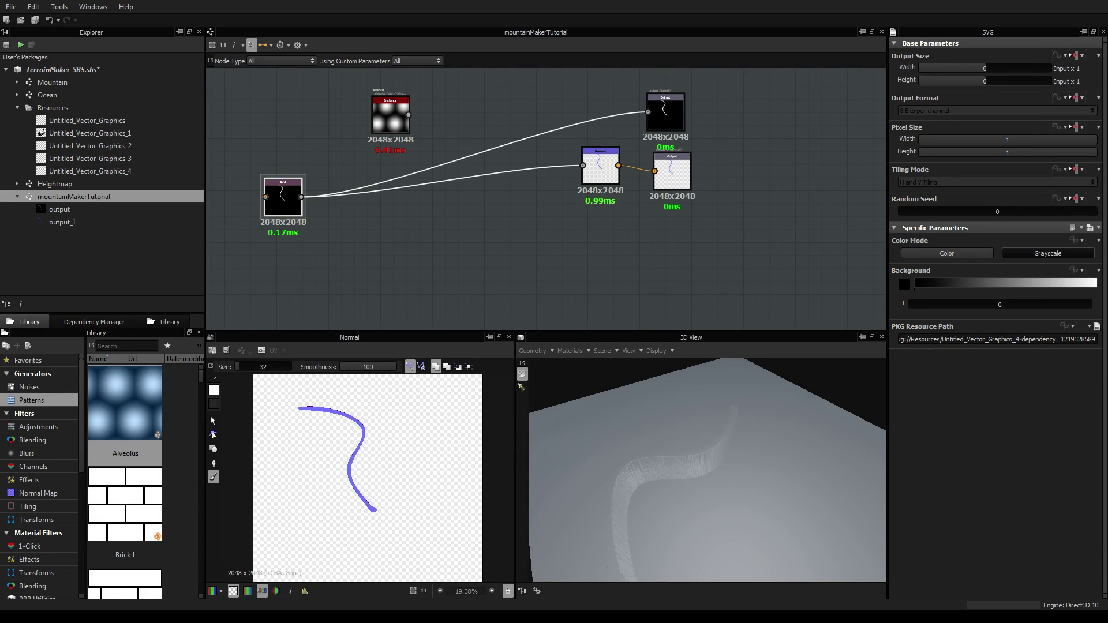
Step: Add a Distance node after the SVG and feed the Normal and Output from it
right_click(331, 236)
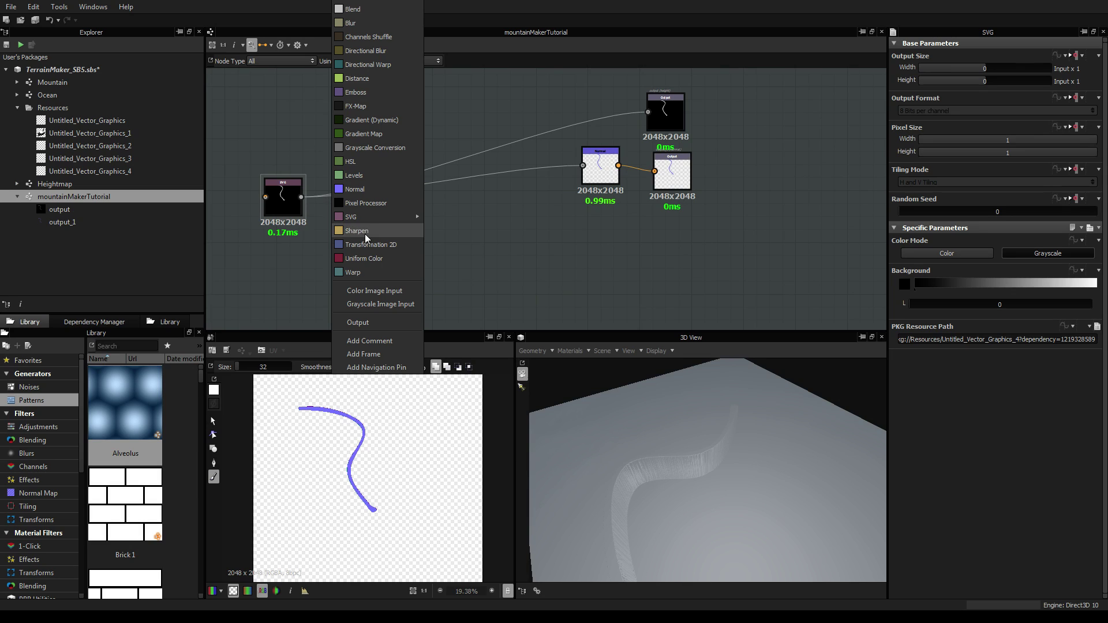
click(366, 79)
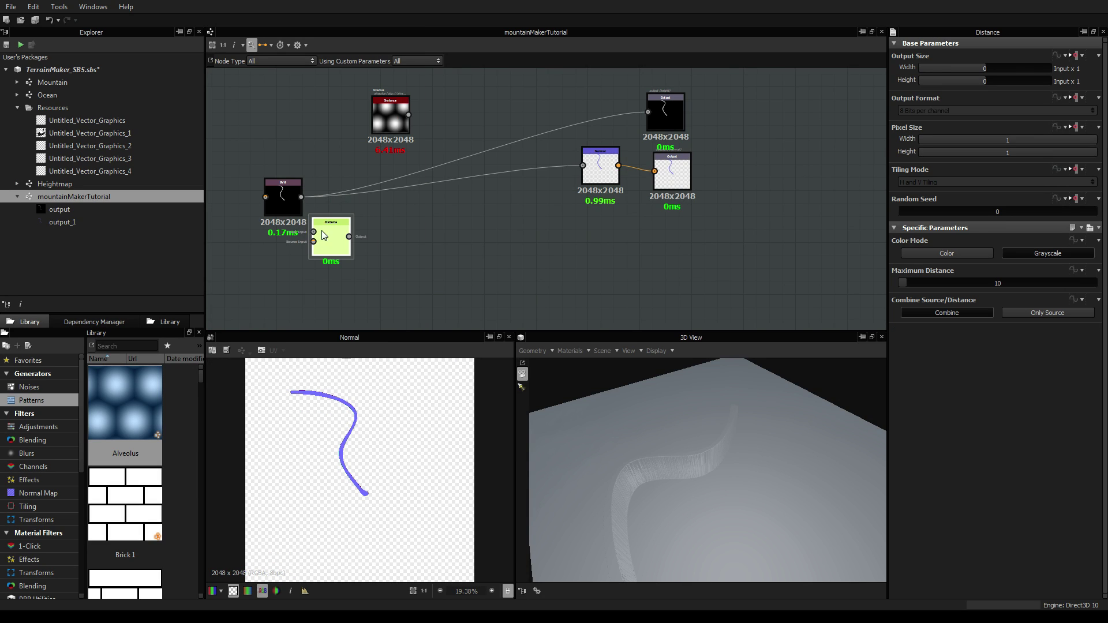
drag(338, 232, 363, 243)
double_click(360, 222)
shift+drag(302, 197, 359, 207)
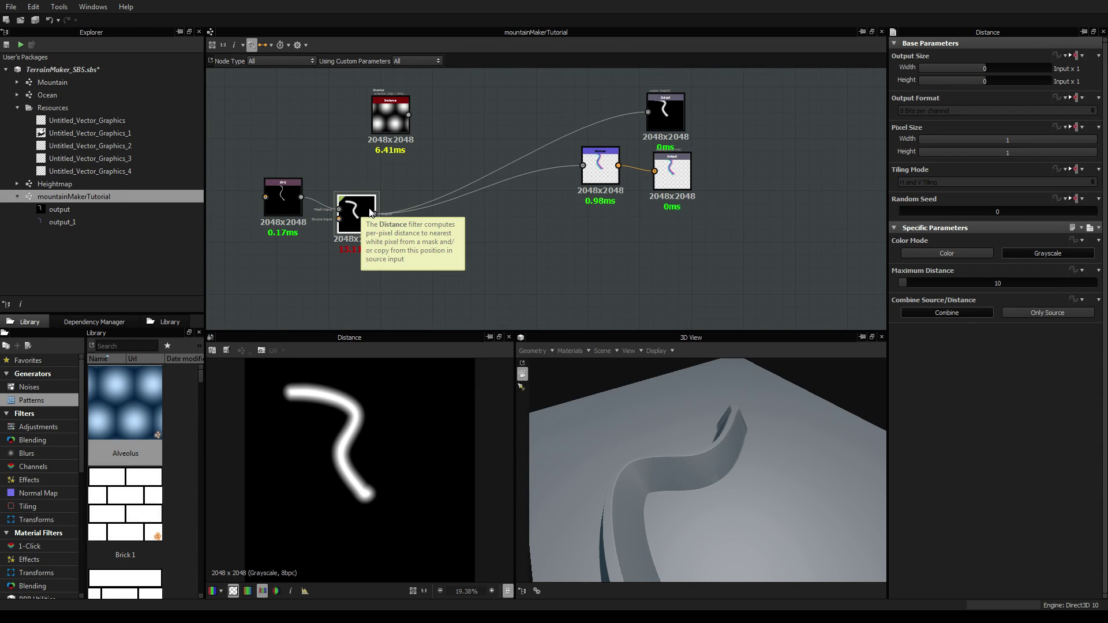
drag(659, 406, 406, 230)
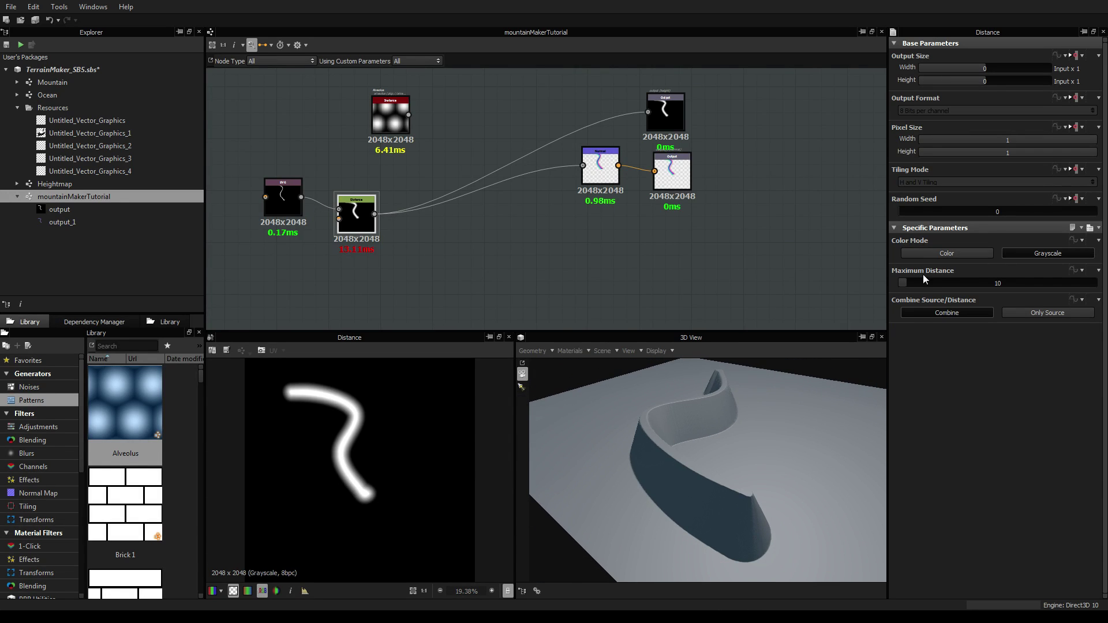
Step: Tune the Distance node's Maximum Distance to 26.87 for a broad ridge
mouse_move(928, 282)
mouse_down()
mouse_move(950, 284)
mouse_move(919, 284)
mouse_up()
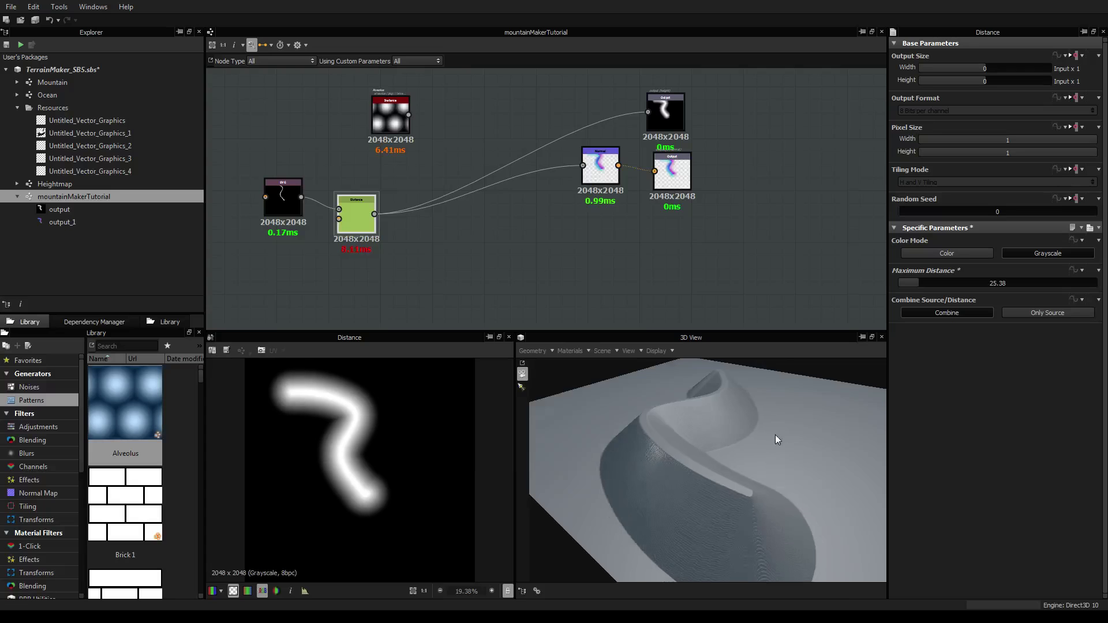
drag(776, 439, 854, 375)
drag(281, 203, 291, 215)
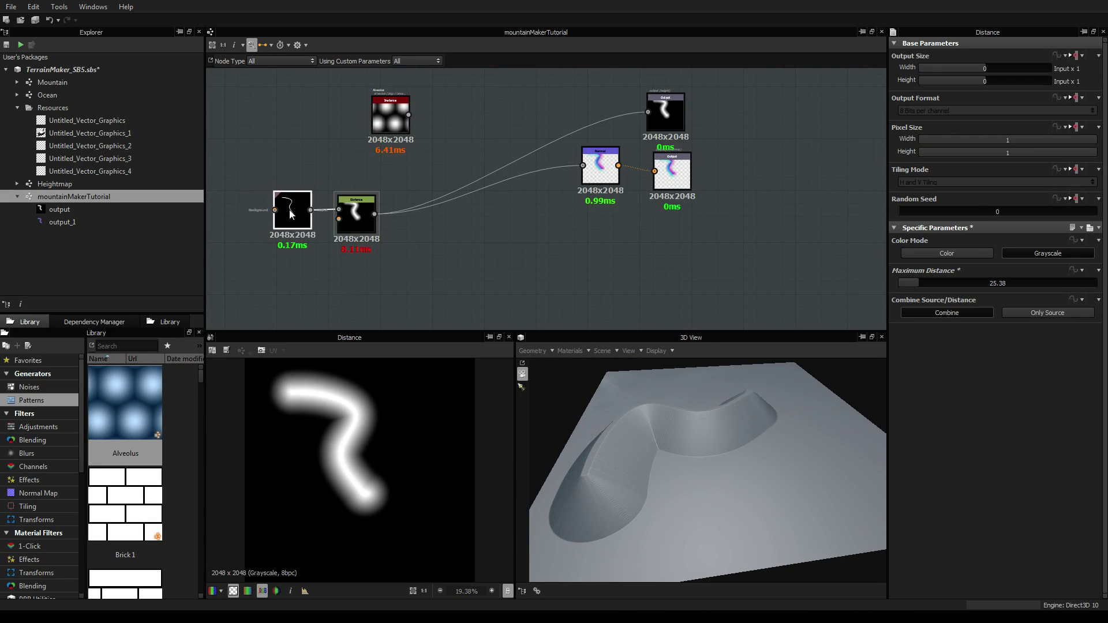
scroll(363, 216, up, 3)
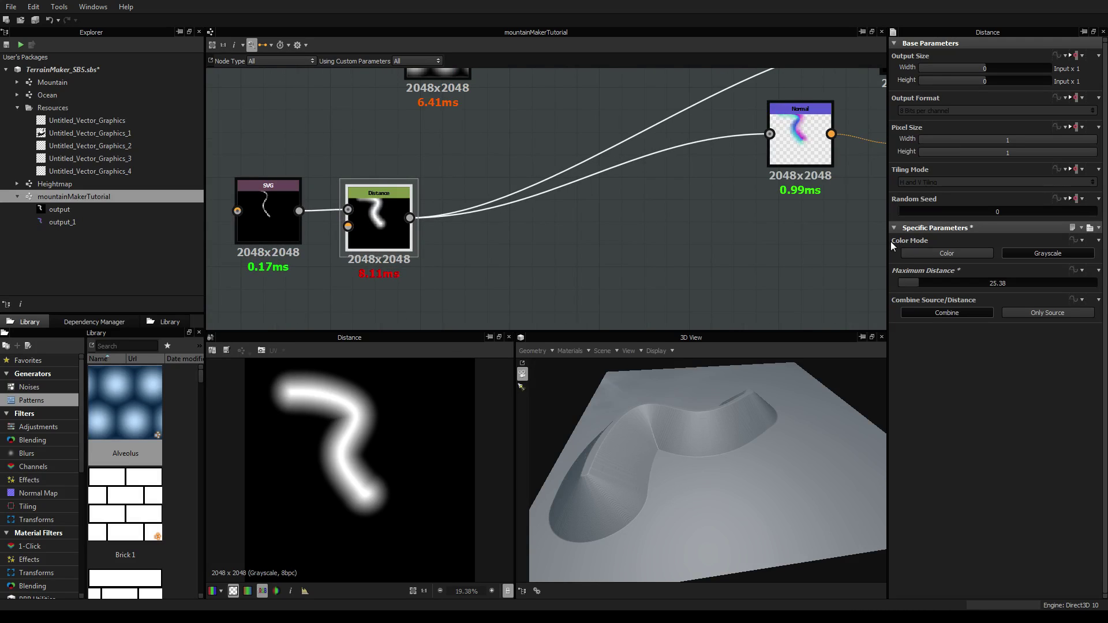
drag(923, 282, 922, 279)
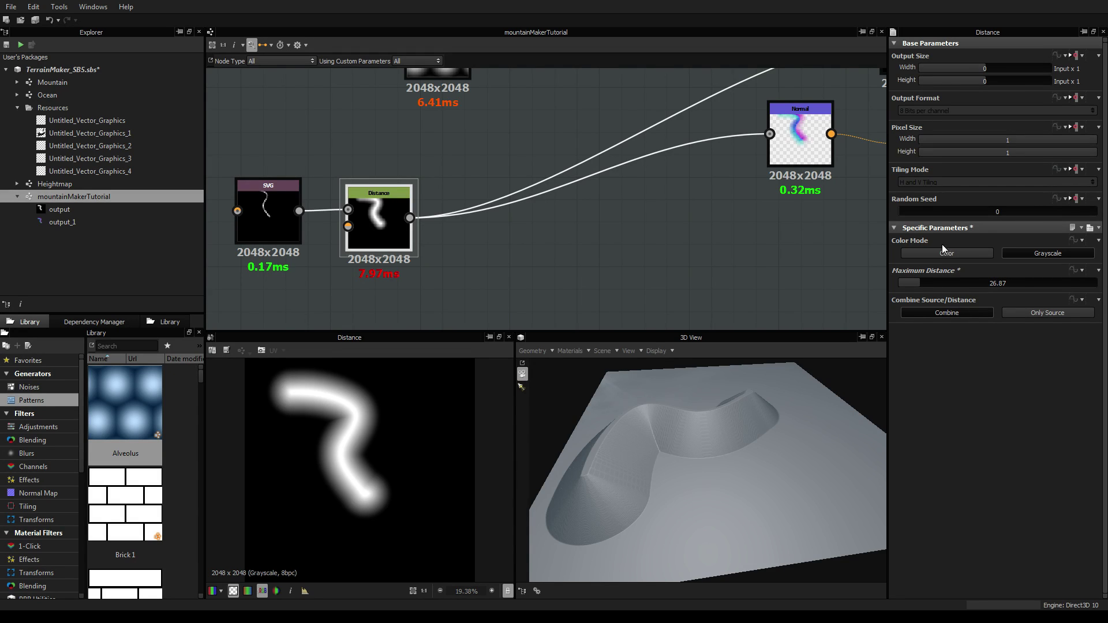
click(1076, 270)
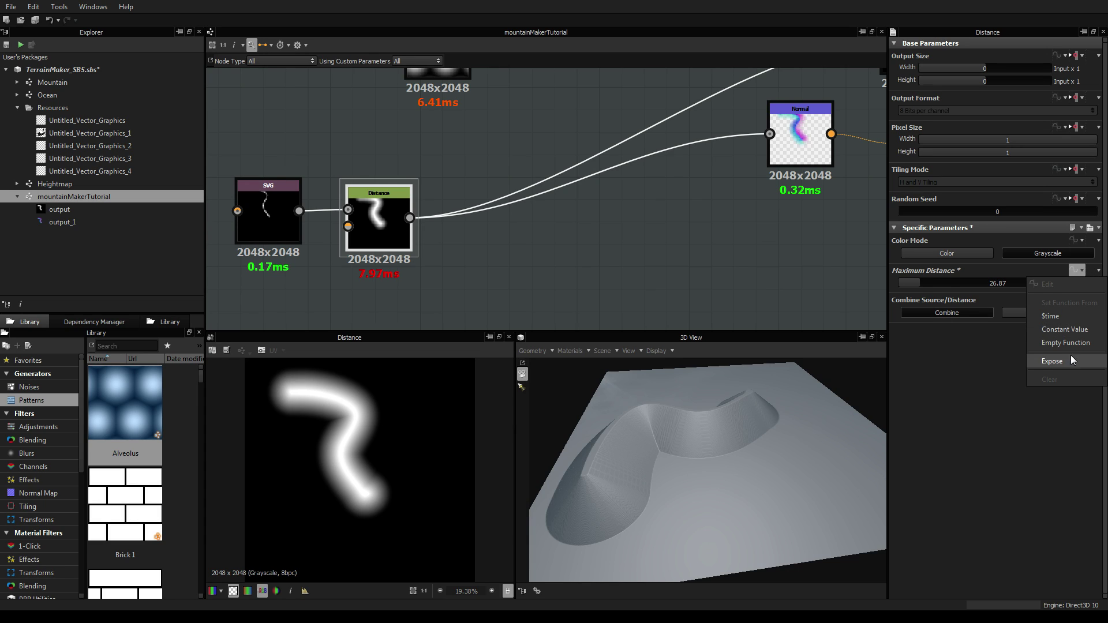
click(673, 228)
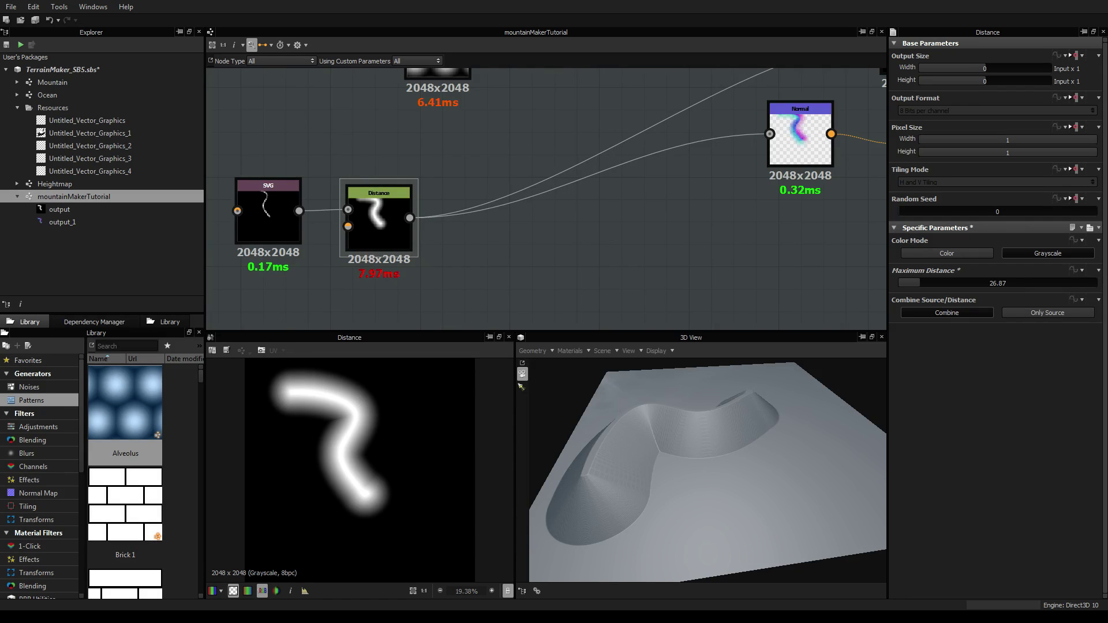
scroll(465, 226, down, 3)
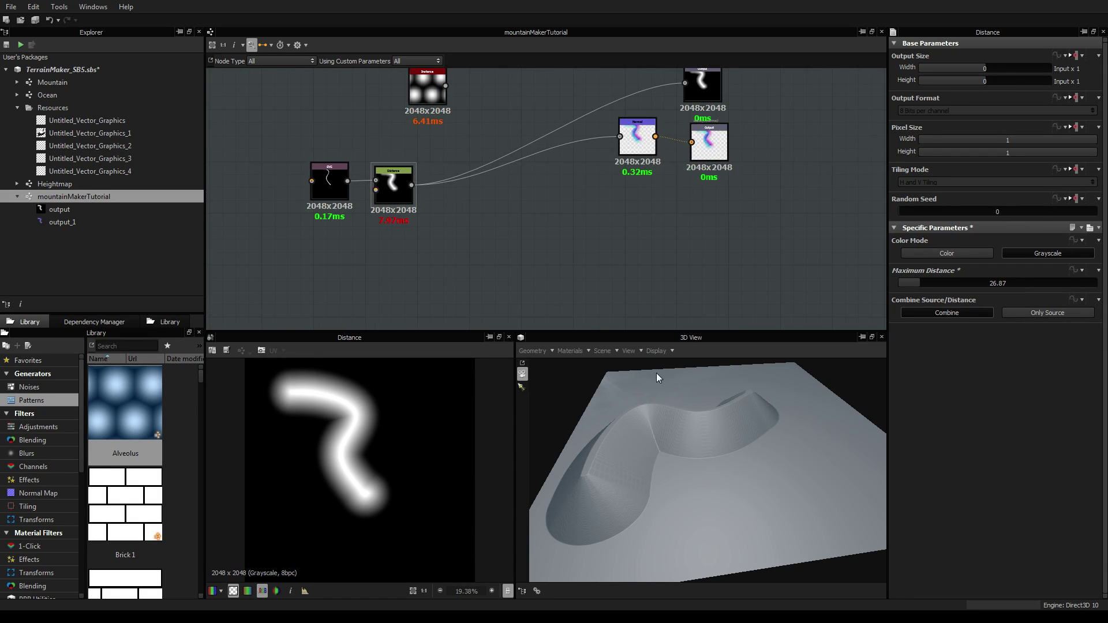
Step: Orbit the ridge, reframe the graph, and bring the fractal-mountain browser window forward
mouse_move(687, 482)
mouse_down()
mouse_move(736, 465)
mouse_move(665, 482)
mouse_move(690, 477)
mouse_move(684, 467)
mouse_up()
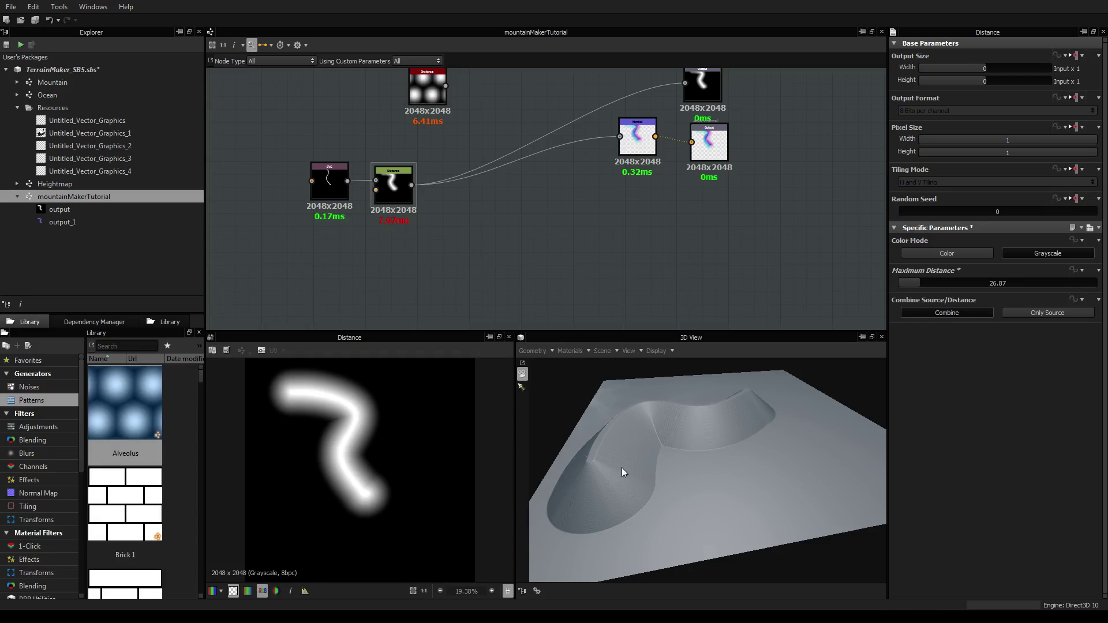
middle_drag(518, 295, 517, 259)
scroll(510, 227, up, 1)
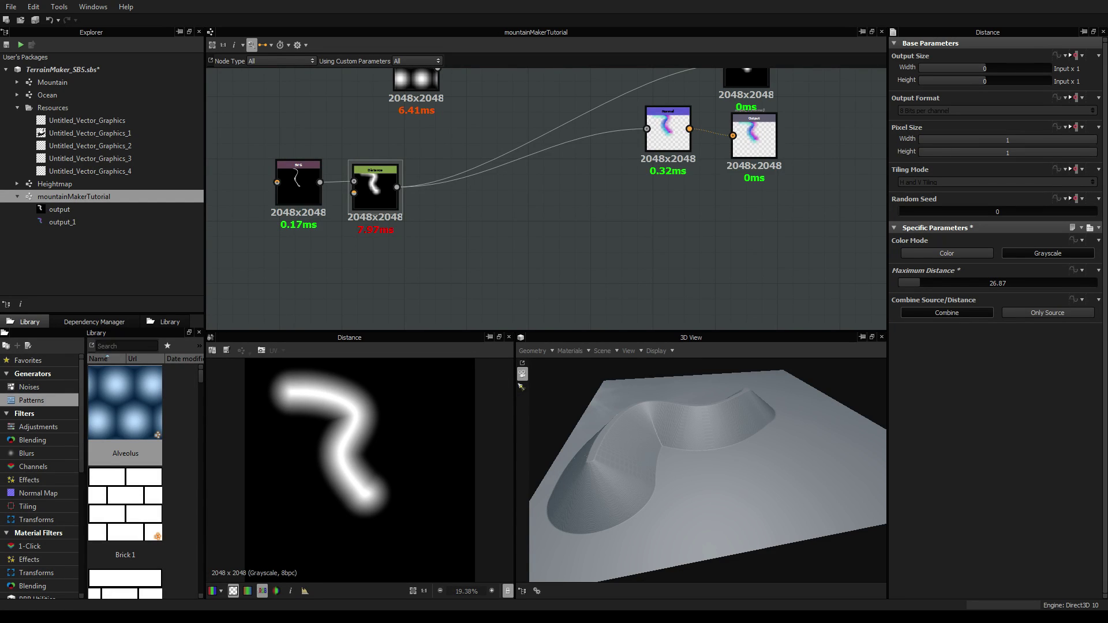
middle_drag(510, 222, 601, 227)
scroll(601, 227, down, 1)
scroll(598, 227, down, 1)
scroll(598, 227, up, 1)
scroll(597, 226, up, 1)
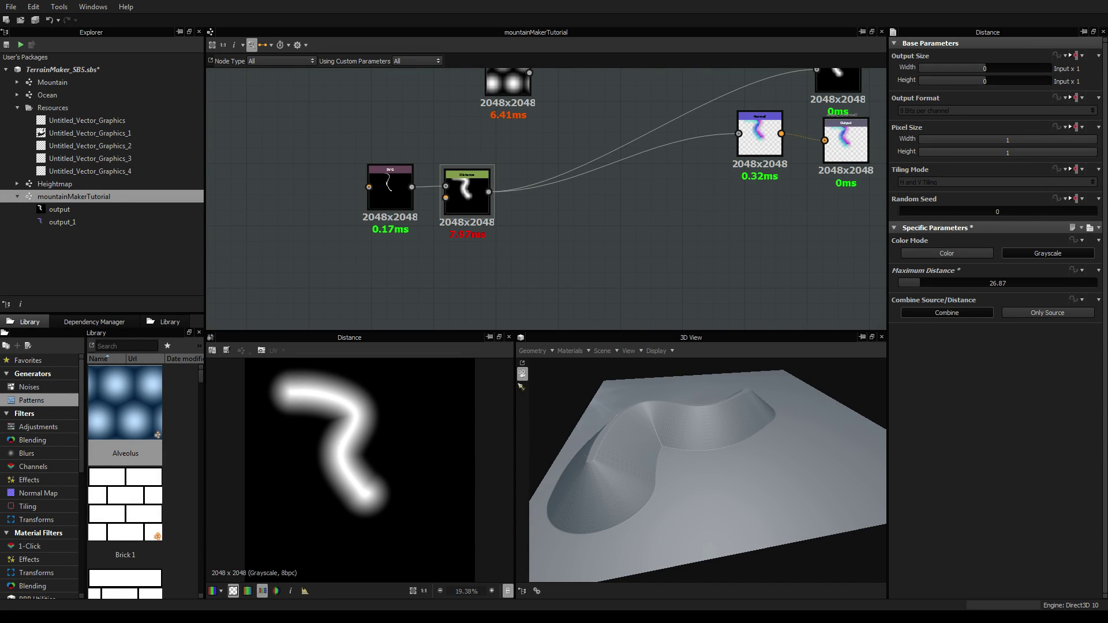
drag(0, 12, 851, 30)
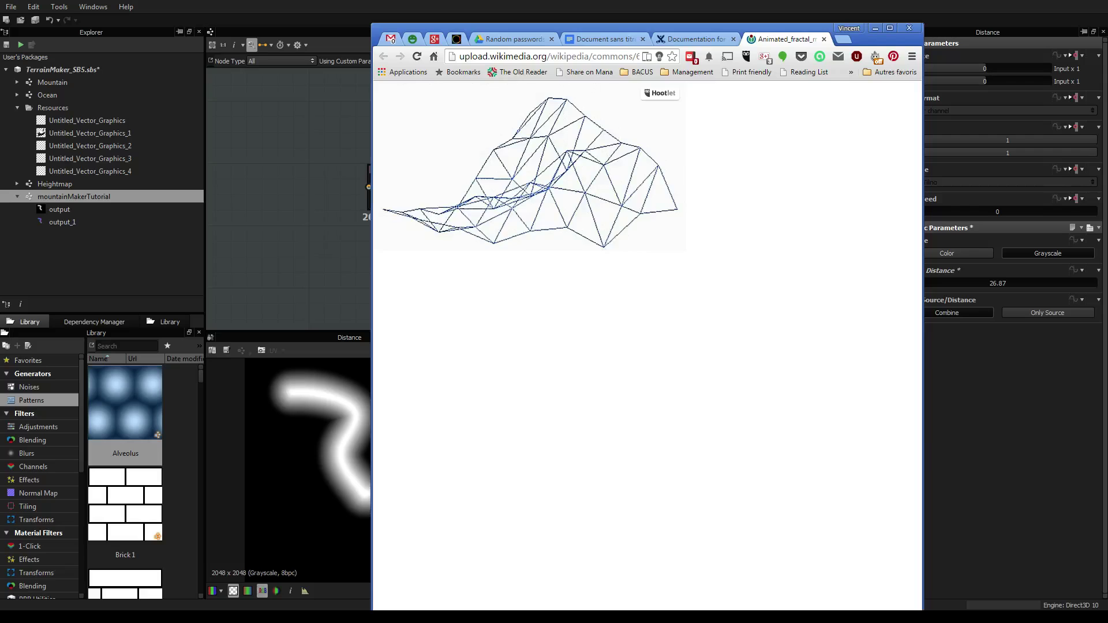
Step: Zoom the fractal-mountain page to 150%, then minimize Chrome
key(ctrl+plus)
key(ctrl+plus)
key(ctrl+plus)
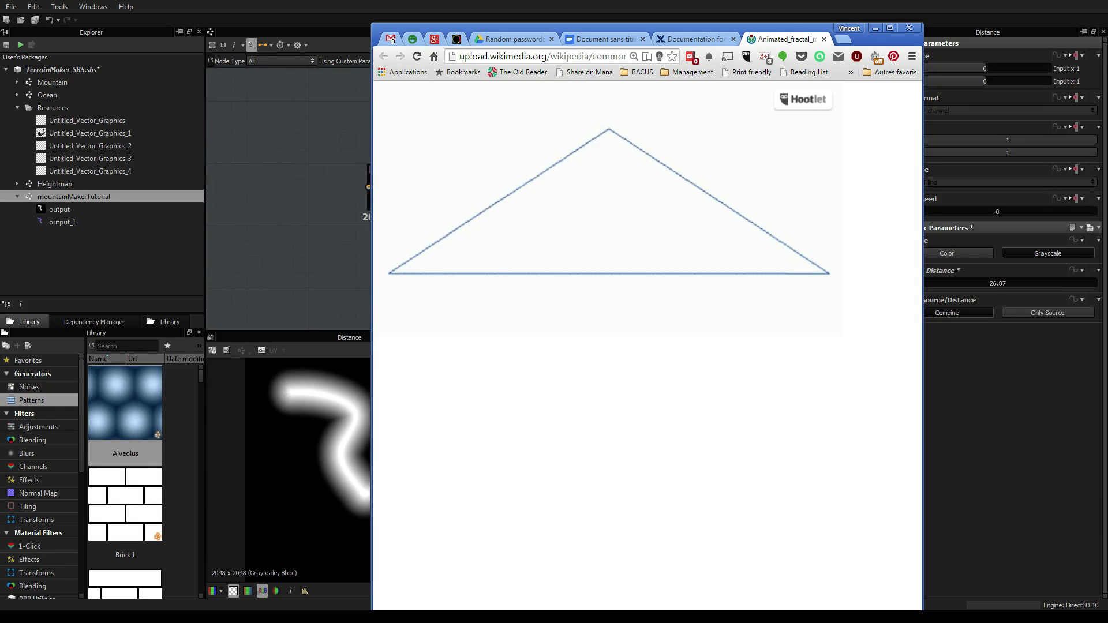
click(875, 28)
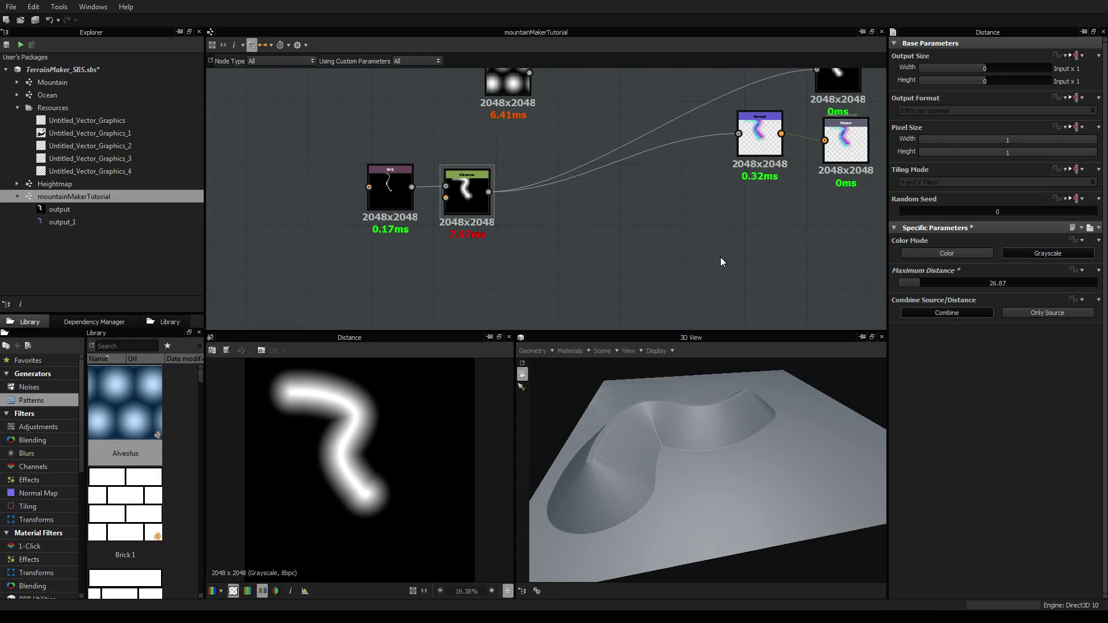
Step: Orbit close to the ridge to inspect its stair-stepped surface
drag(642, 462, 727, 455)
scroll(703, 465, up, 5)
scroll(704, 465, down, 2)
scroll(727, 455, up, 3)
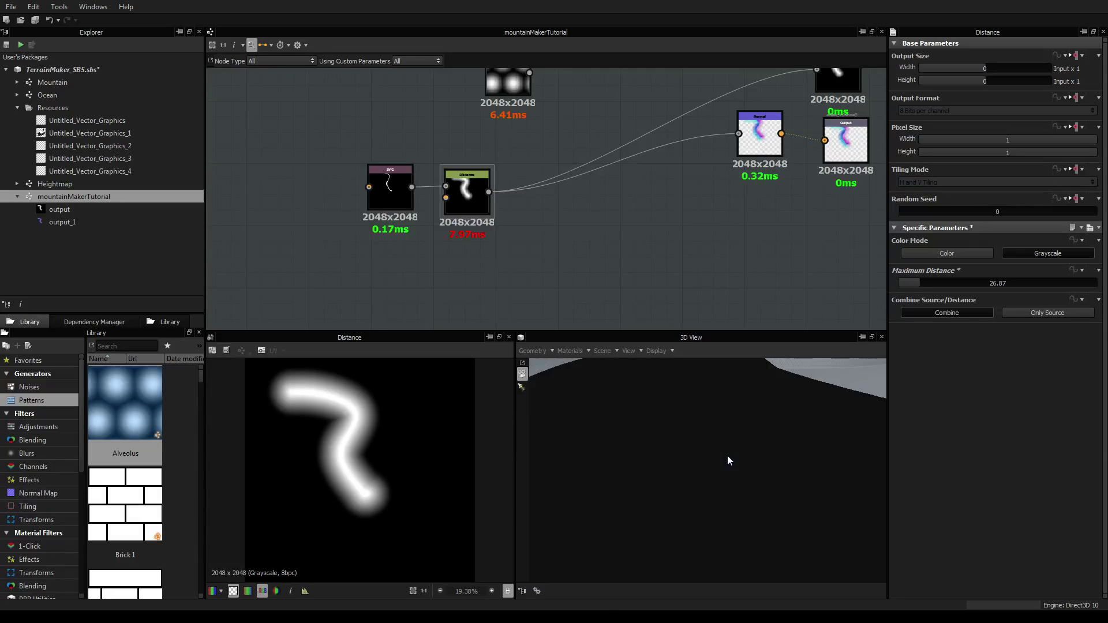
scroll(727, 455, down, 2)
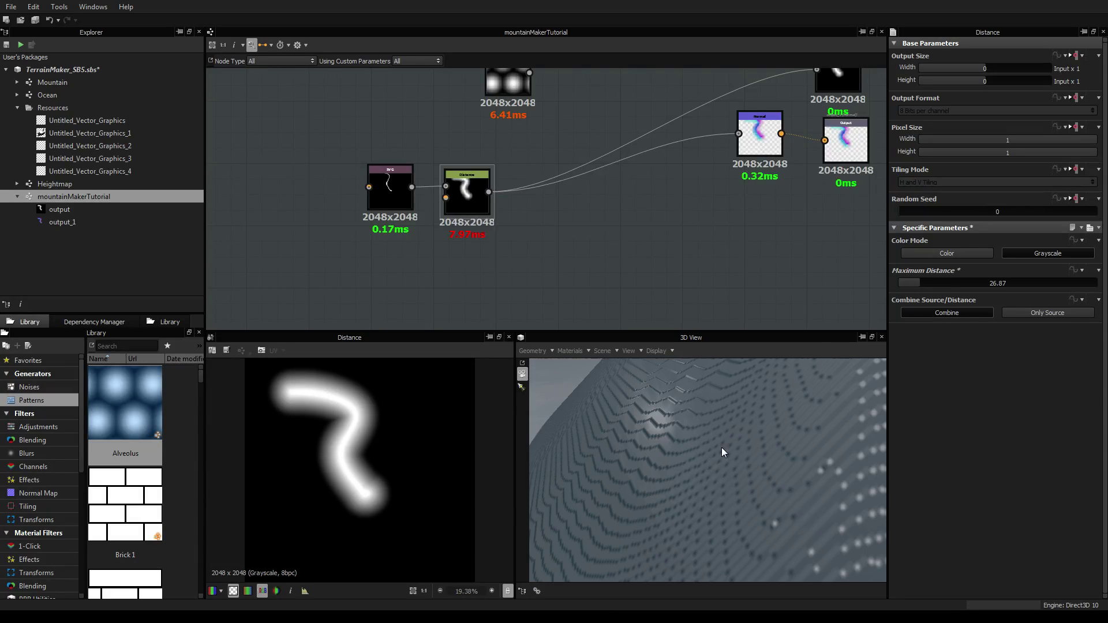
scroll(697, 420, down, 2)
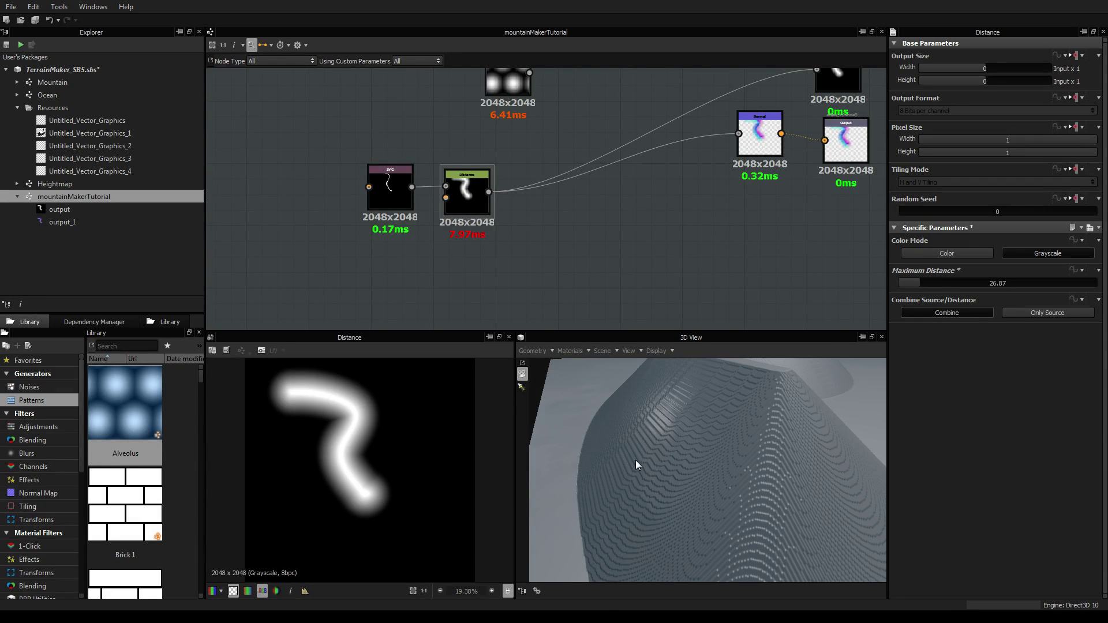
mouse_move(732, 416)
mouse_down()
mouse_move(754, 414)
mouse_move(727, 418)
mouse_move(736, 416)
mouse_up()
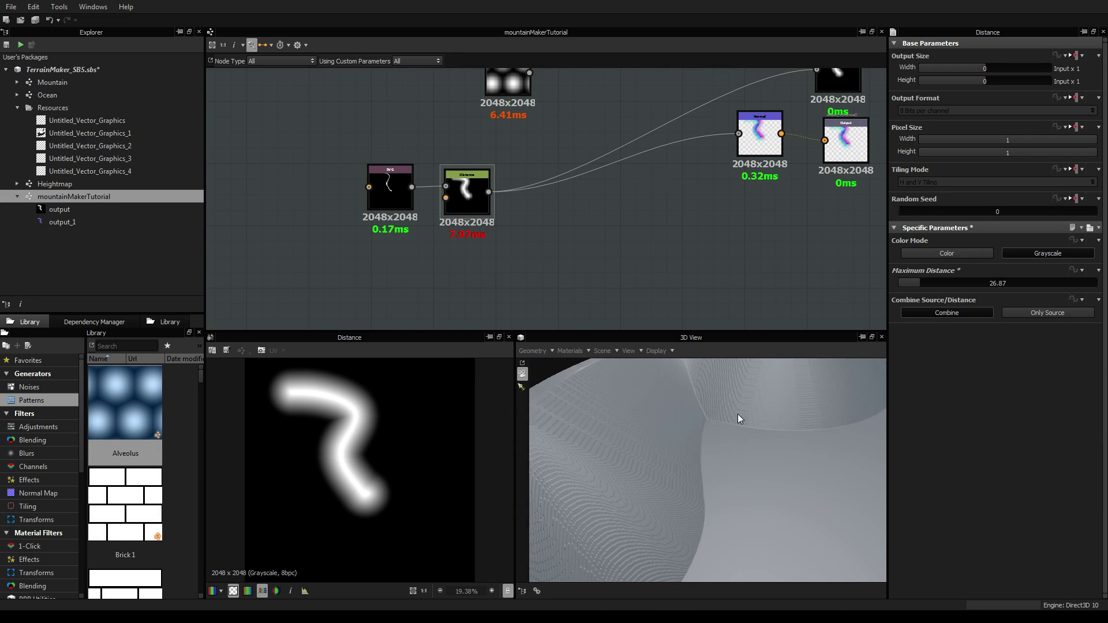
Step: Set the graph's Output Format to 16 Bits per Channel
click(637, 233)
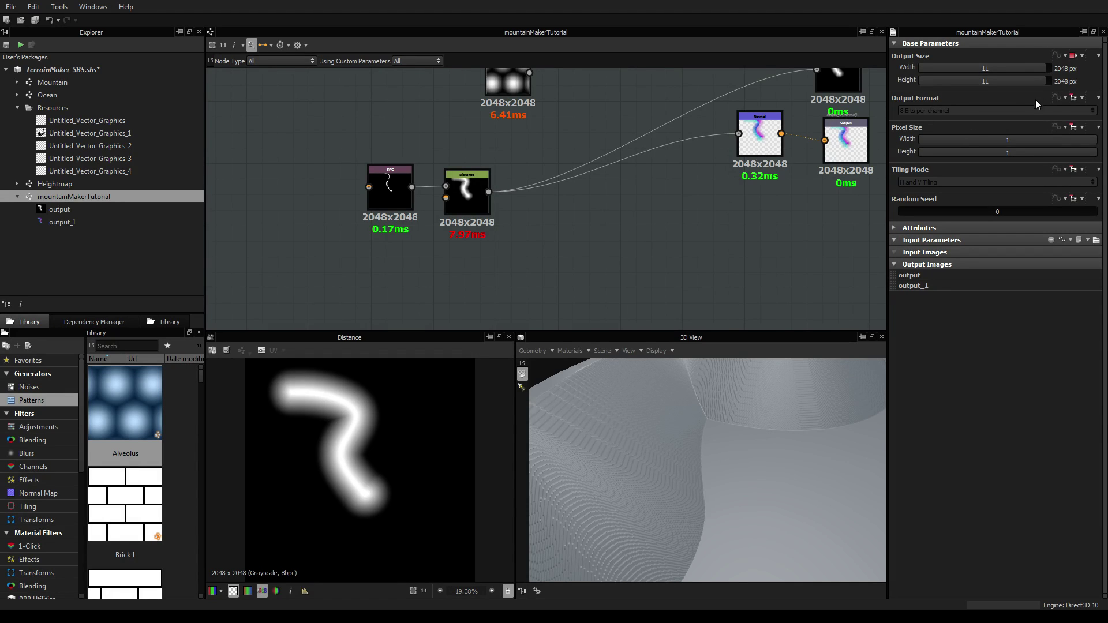
click(1092, 113)
click(1065, 123)
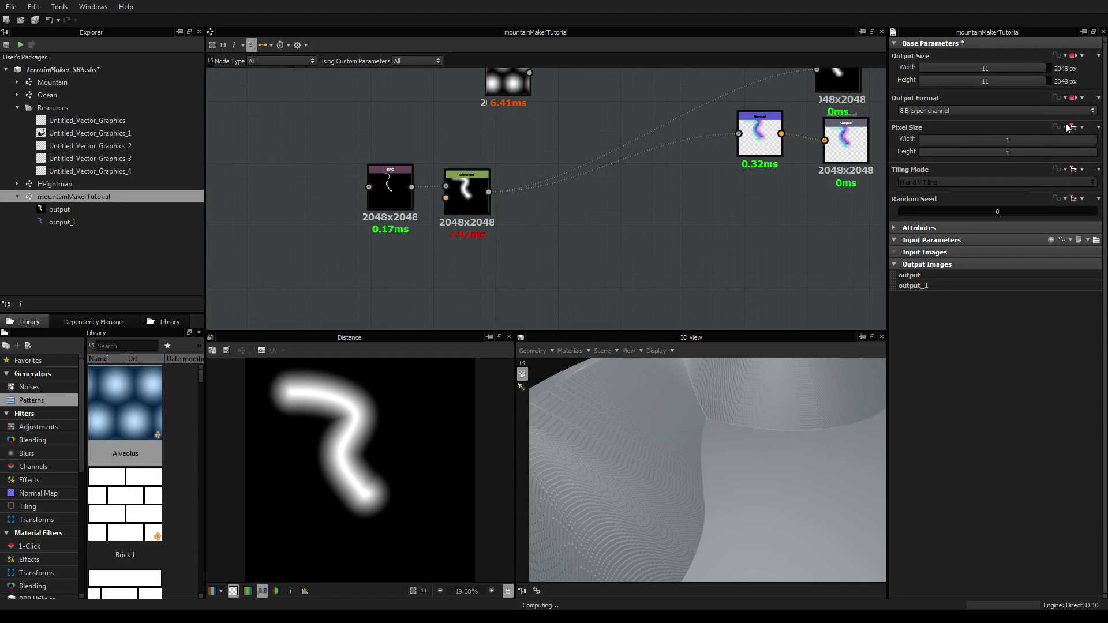
click(1088, 111)
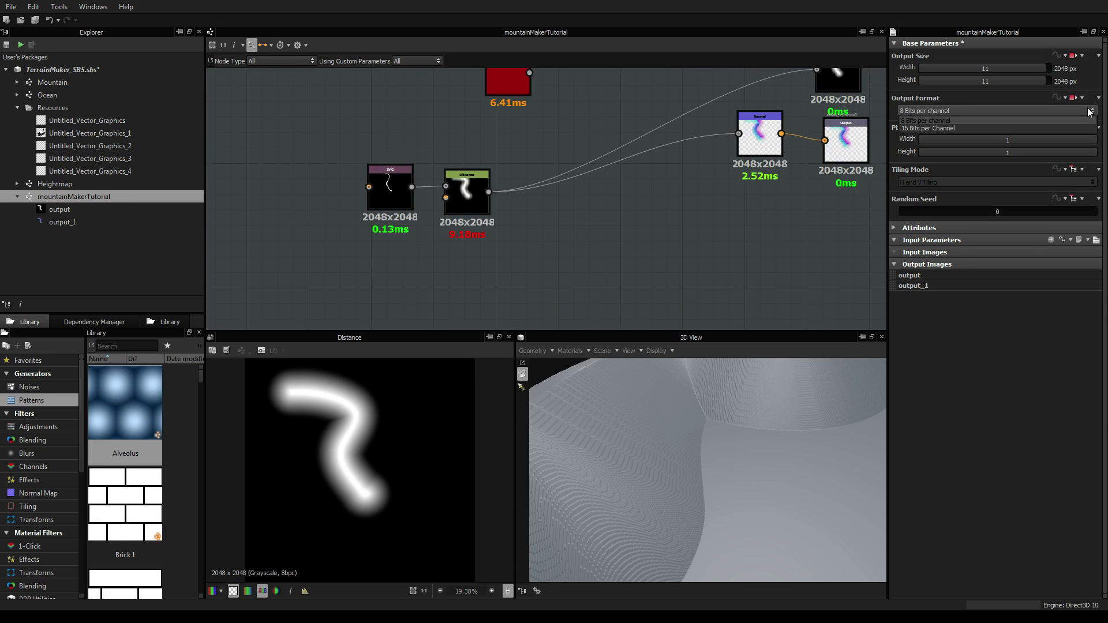
click(1012, 127)
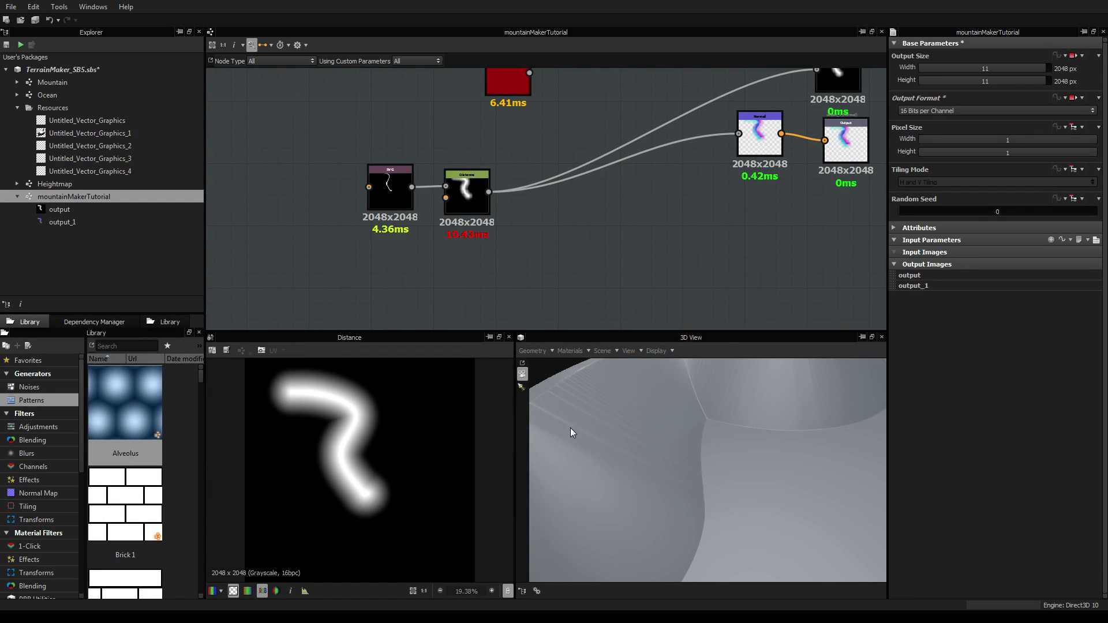
Step: Orbit around the now-smooth mountain and select the Distance node
scroll(571, 430, down, 5)
drag(586, 466, 663, 455)
scroll(690, 437, up, 5)
scroll(662, 455, down, 3)
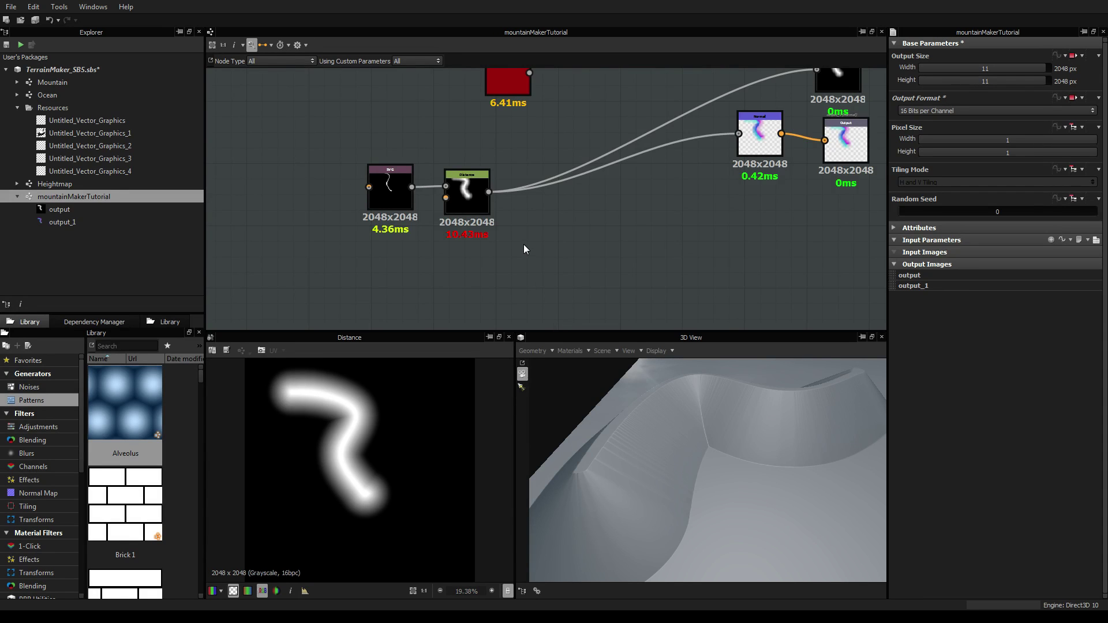
scroll(519, 245, down, 2)
scroll(757, 519, down, 5)
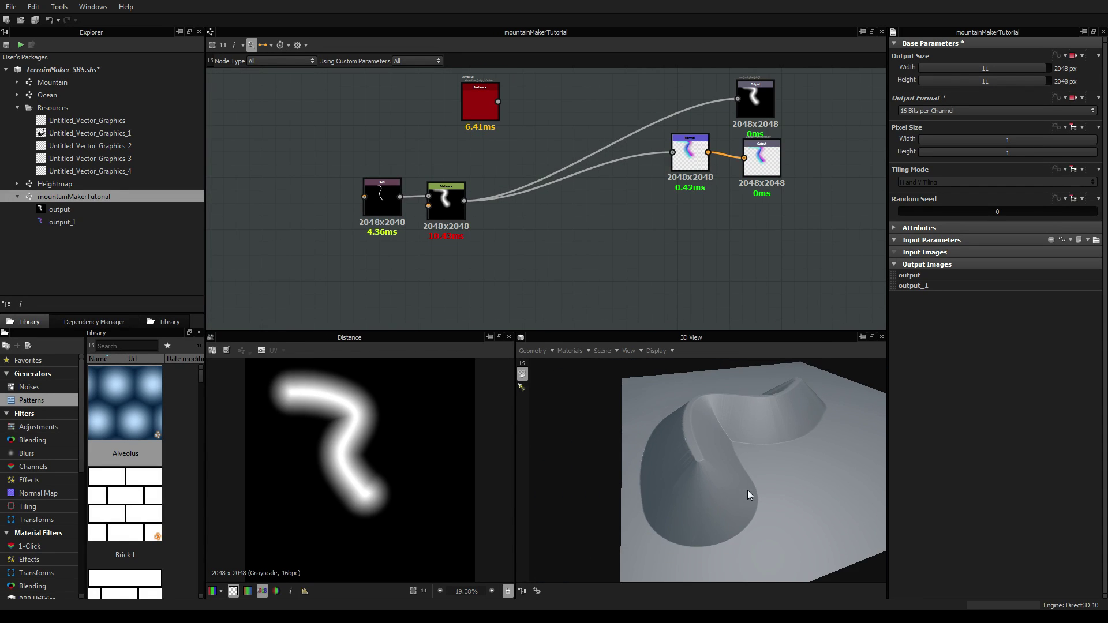
mouse_move(746, 490)
mouse_down()
mouse_move(734, 488)
mouse_move(746, 487)
mouse_up()
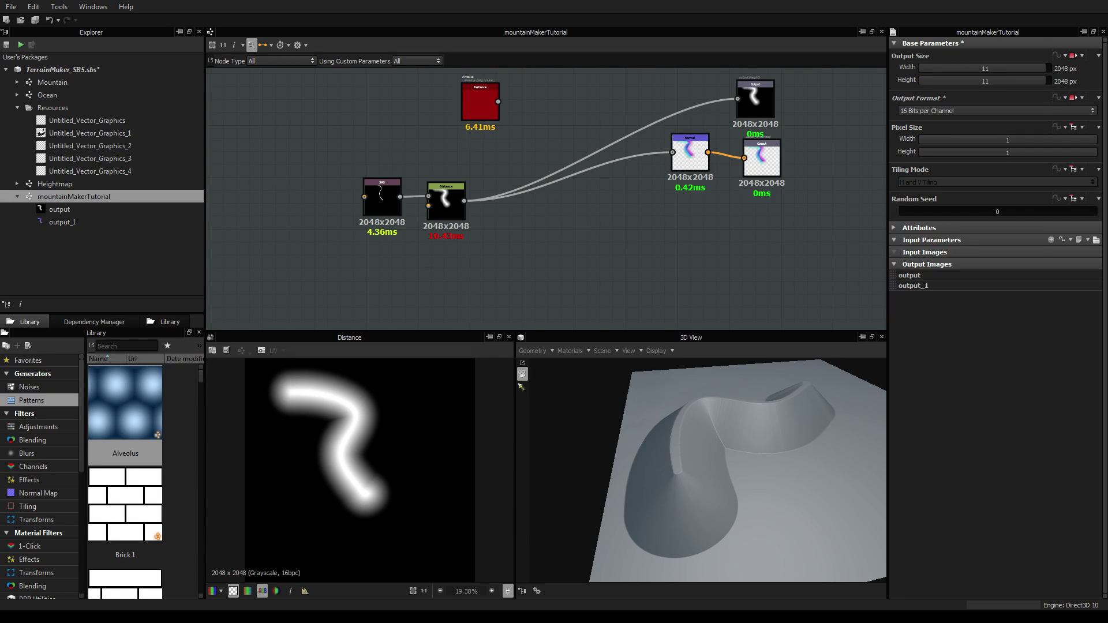
click(446, 203)
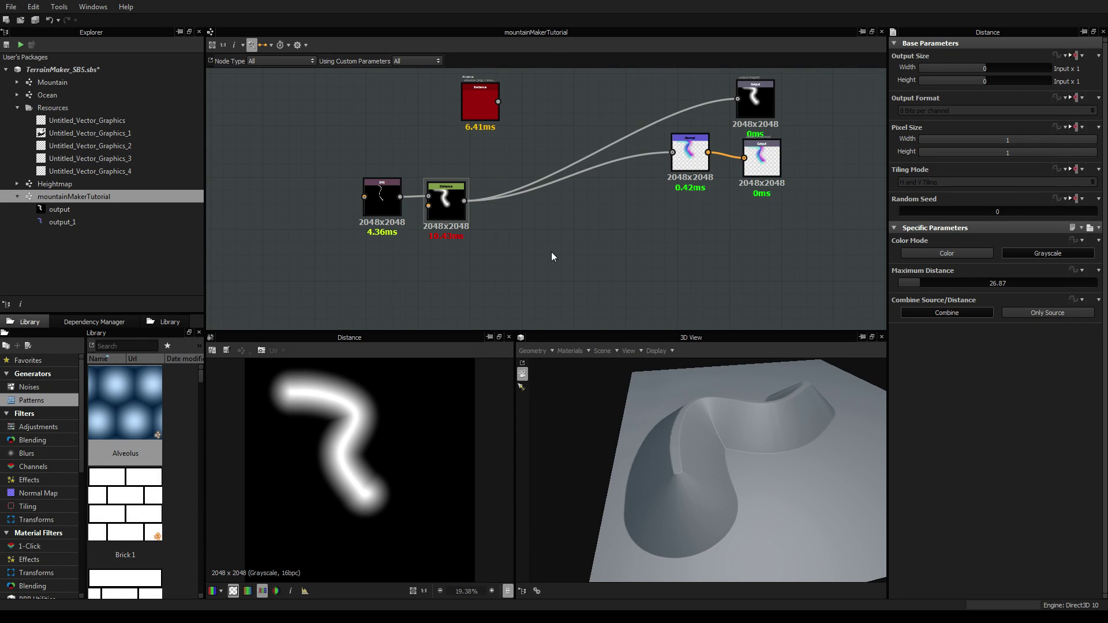
Step: Insert a Blur after Distance, reroute the outputs through it, and inspect the softened ridge
right_click(551, 251)
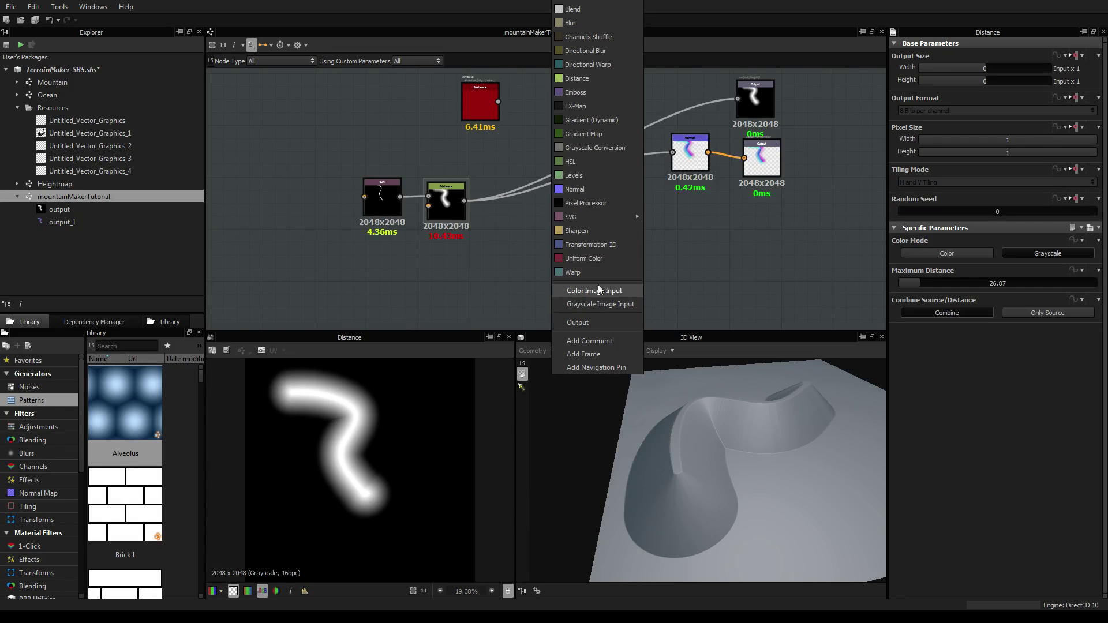
click(582, 23)
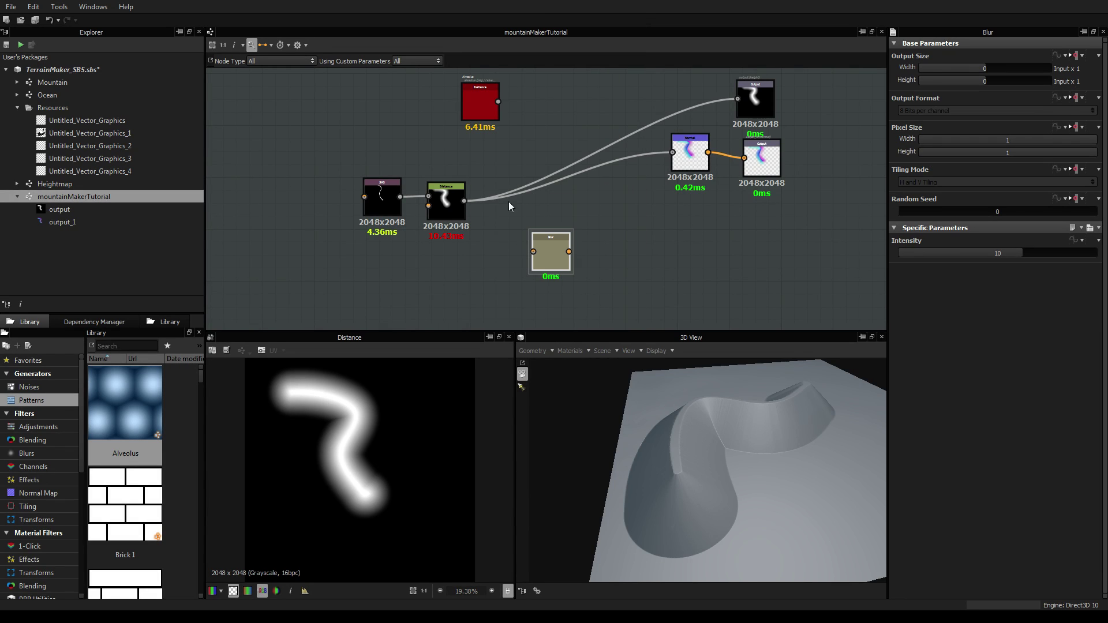
drag(464, 200, 537, 247)
shift+drag(464, 201, 548, 213)
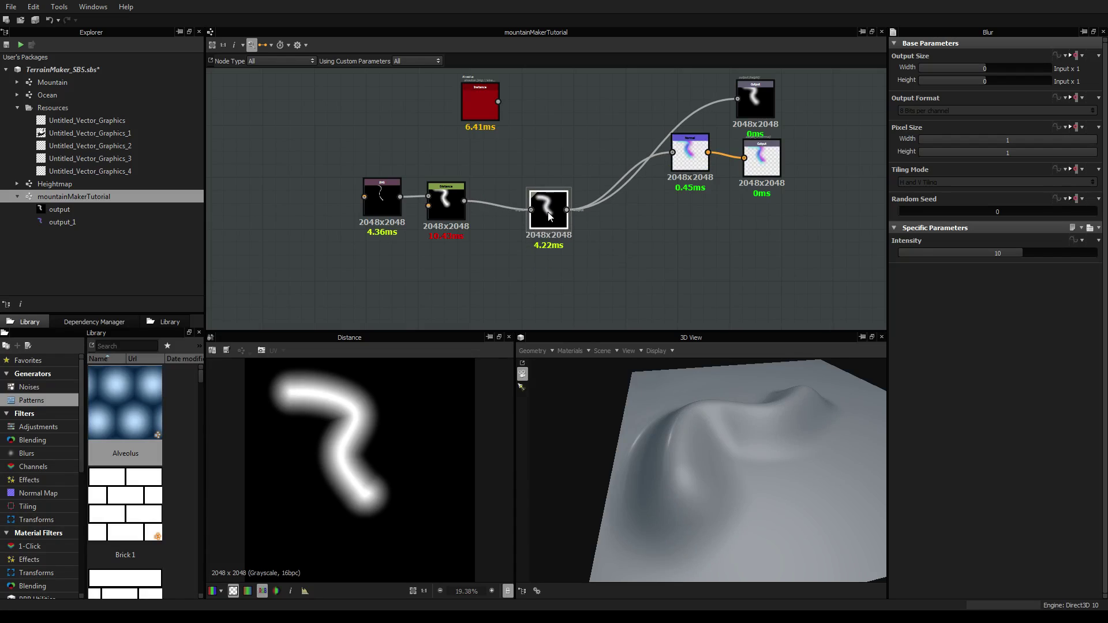
drag(694, 418, 688, 445)
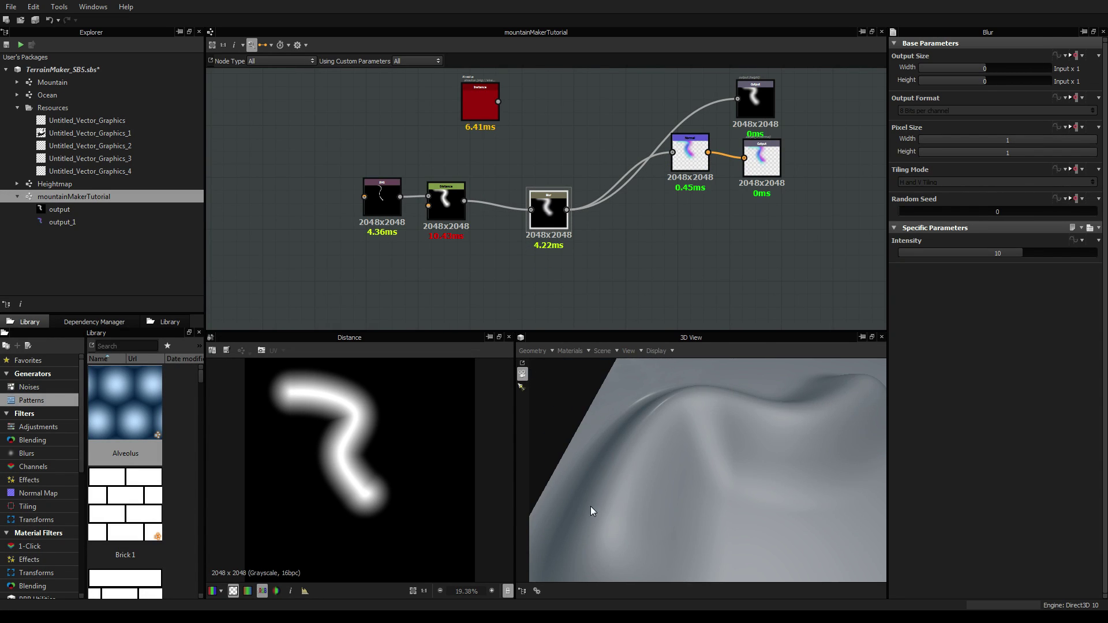
drag(681, 390, 753, 436)
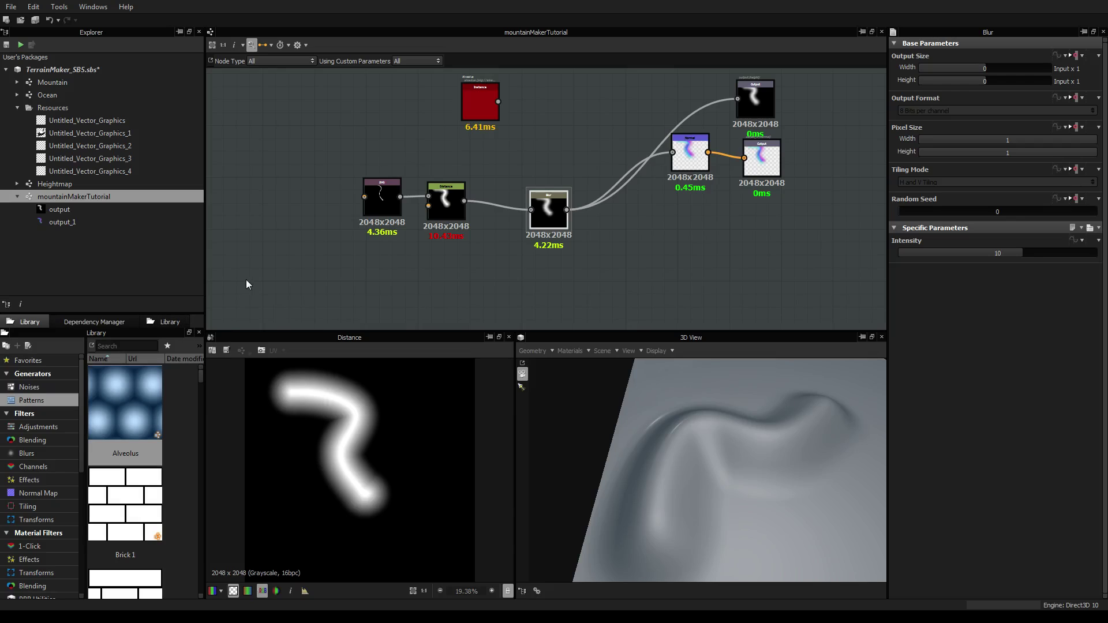
Step: Move the SVG, Distance and Blur nodes together to tidy the graph
click(458, 213)
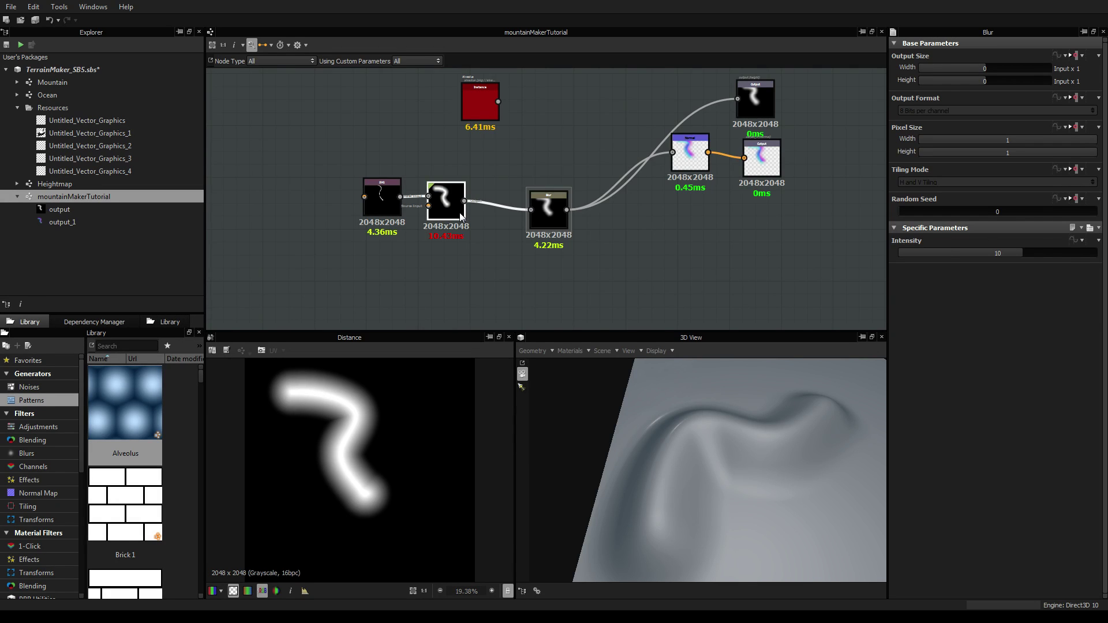
click(370, 192)
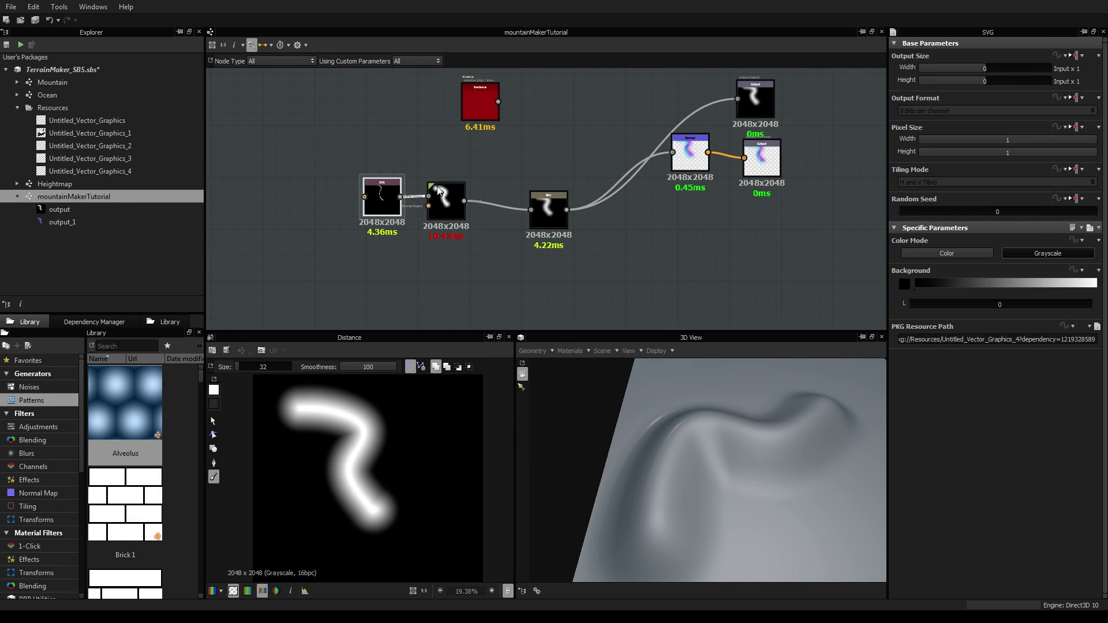
drag(555, 224, 391, 138)
scroll(584, 243, down, 3)
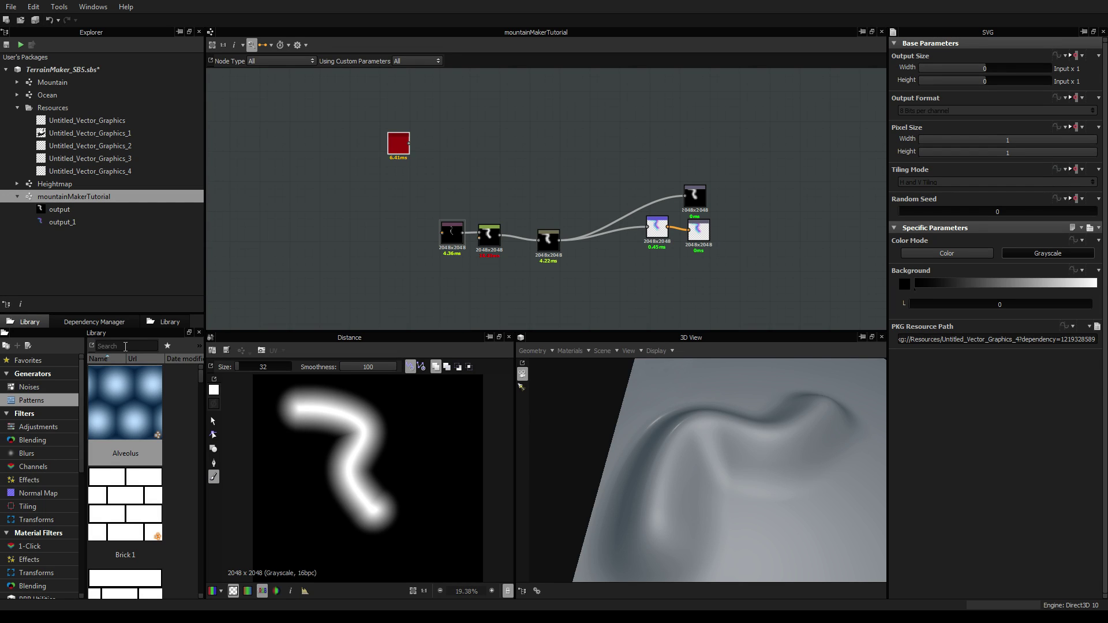
Step: Add Cells 1 from a 'cell' Library search and lower its Distance to 1
text(cell)
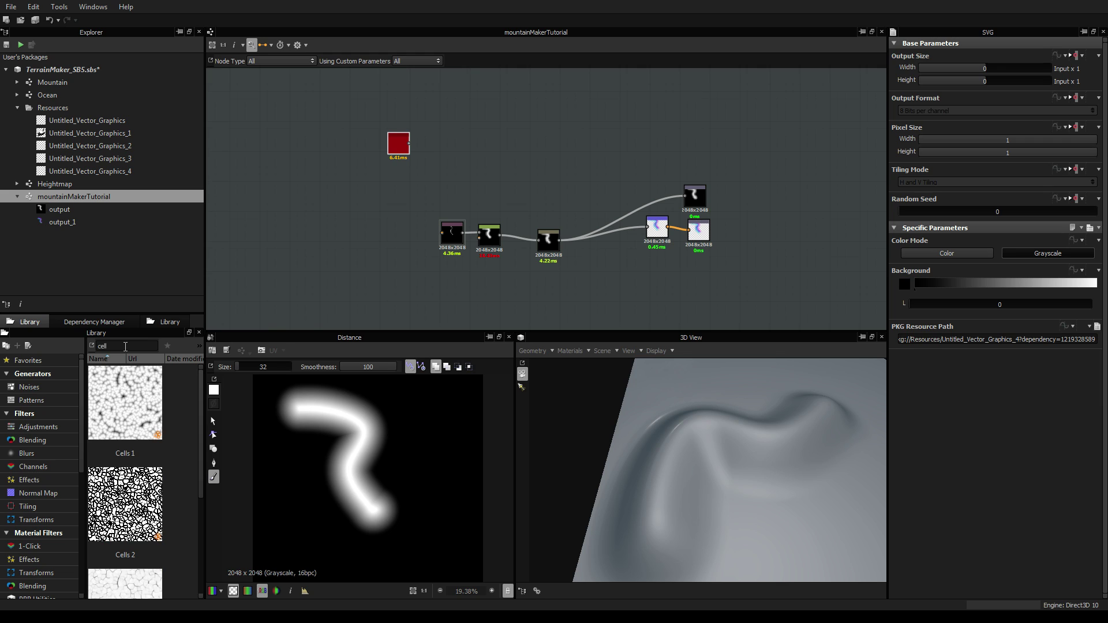
drag(136, 434, 487, 189)
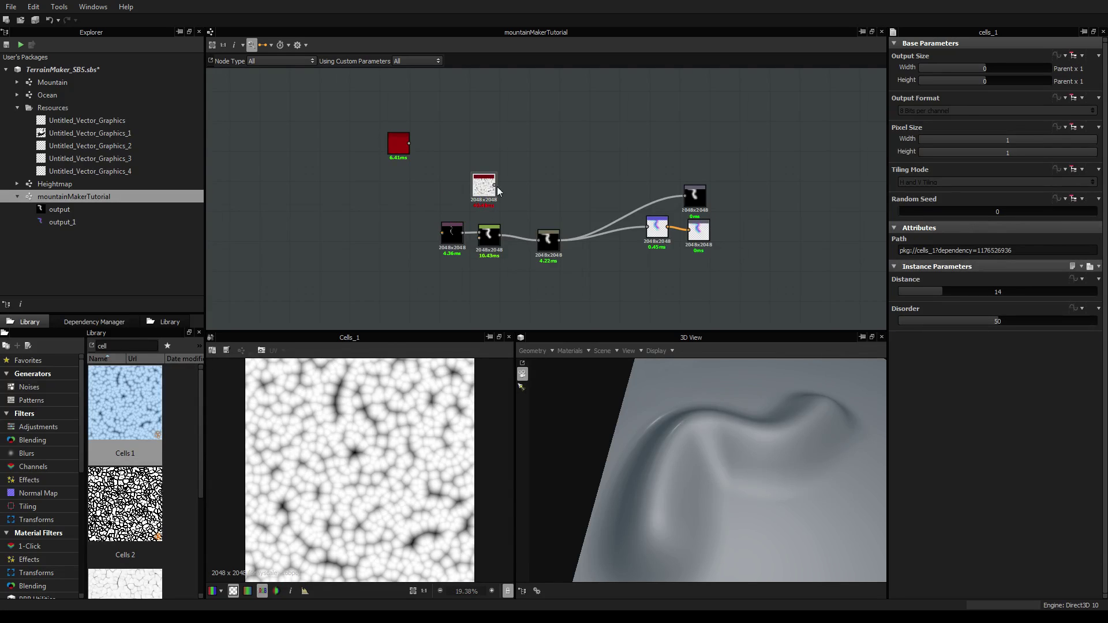
drag(941, 288, 904, 290)
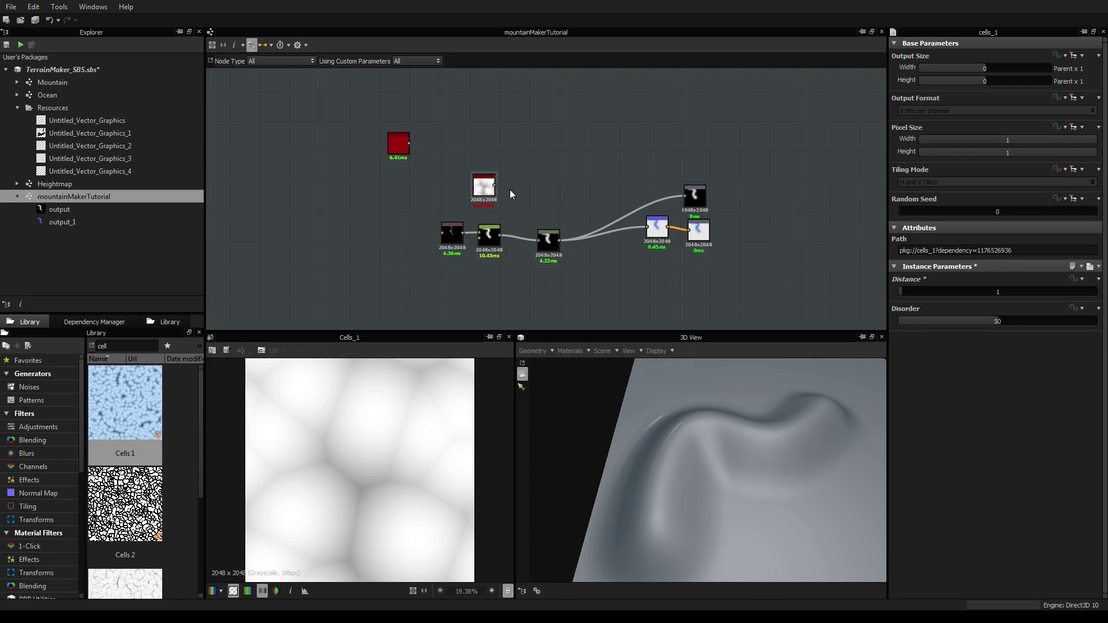
drag(477, 188, 464, 188)
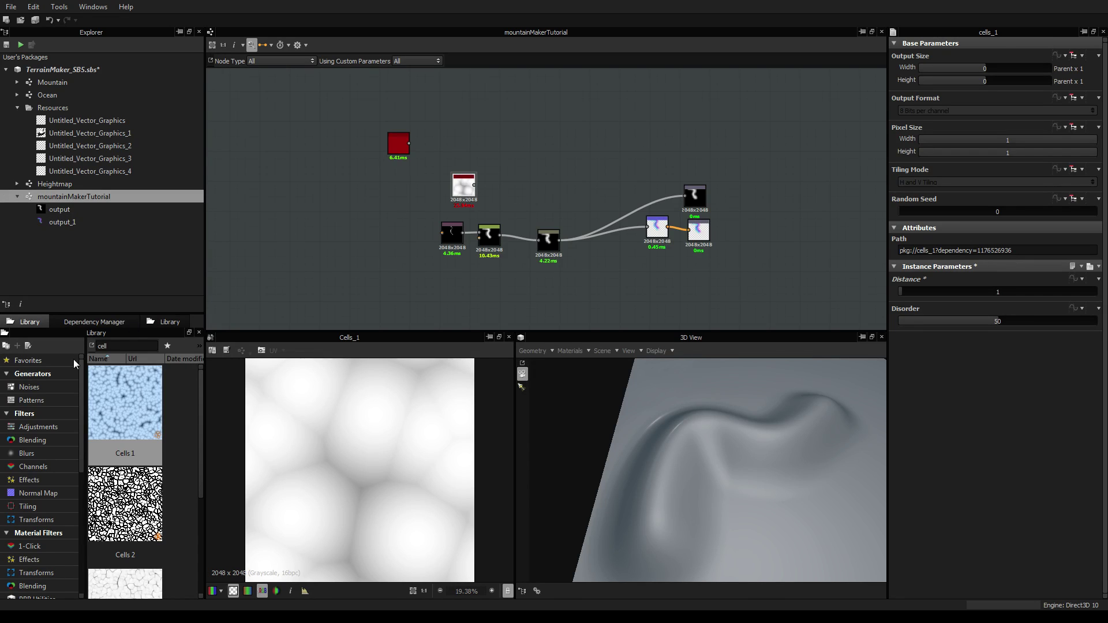
right_click(507, 194)
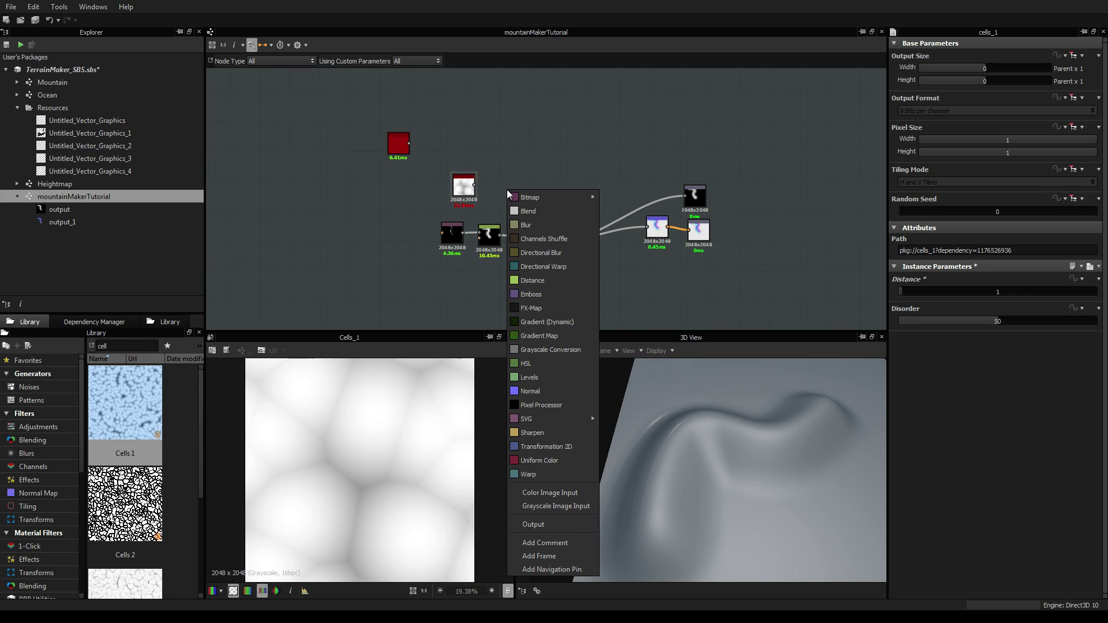
Step: Add a Levels after Cells 1, inverting it to dark cells with bright edges
click(537, 377)
drag(474, 185, 492, 190)
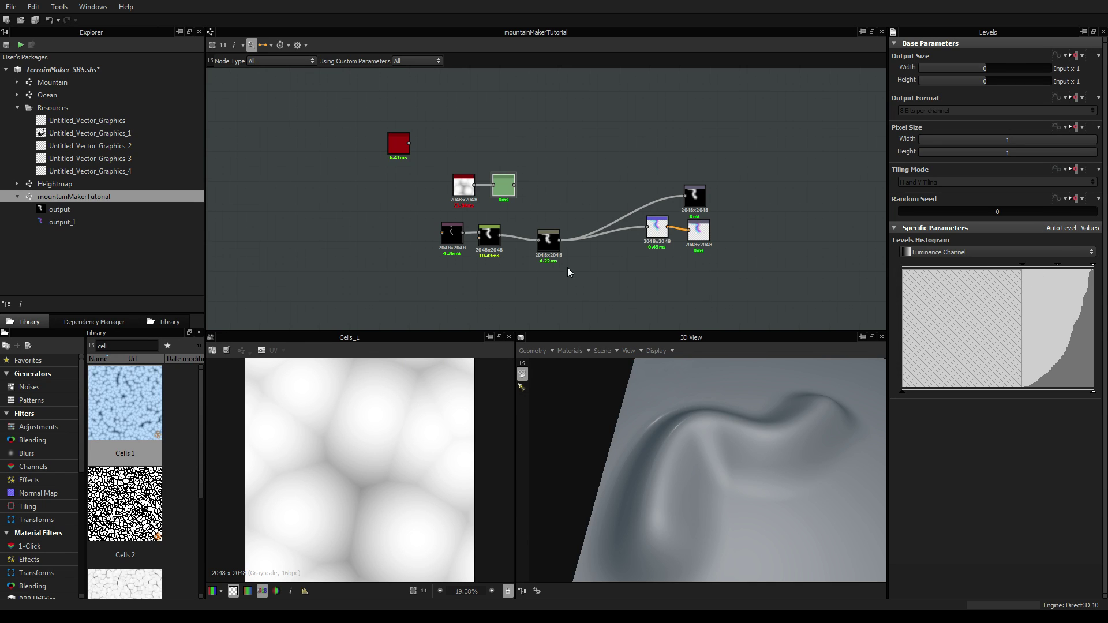
double_click(504, 186)
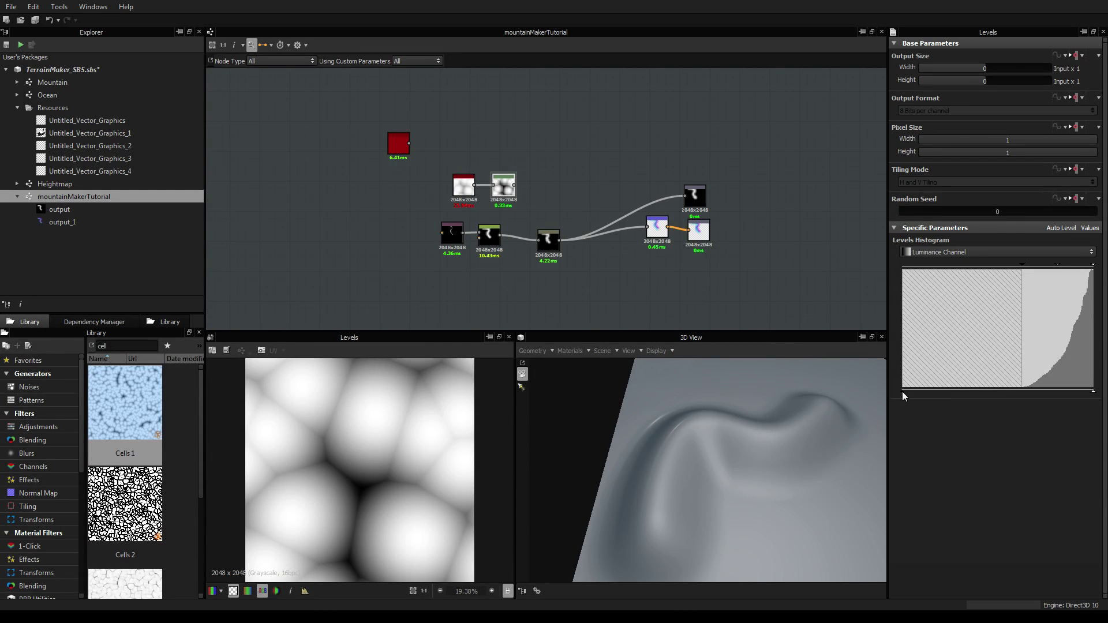
drag(902, 392, 992, 400)
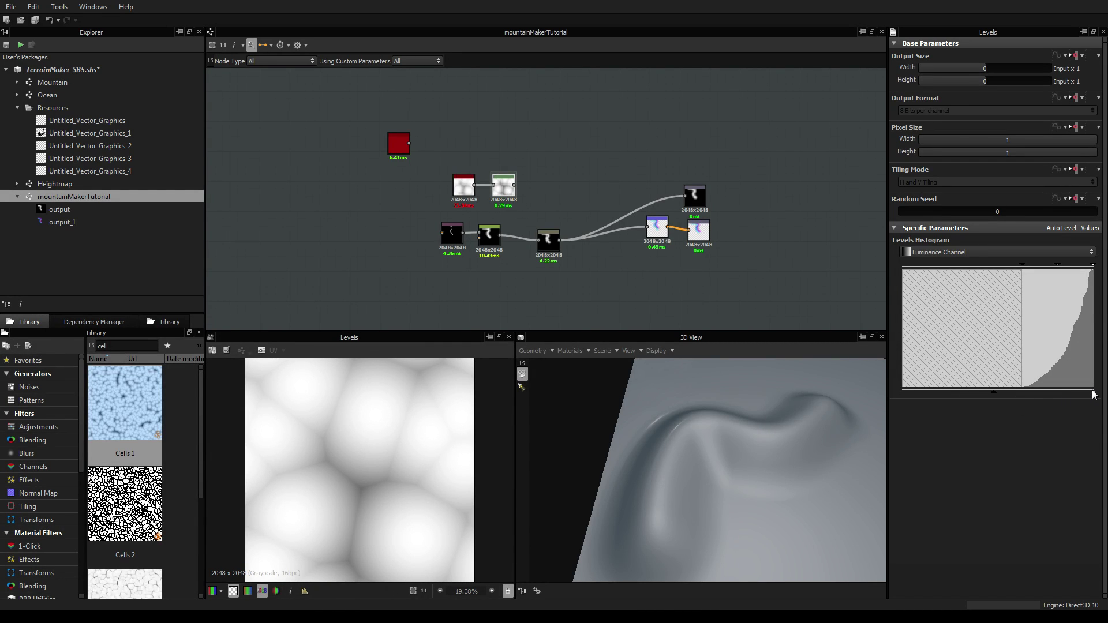
drag(1094, 394, 902, 393)
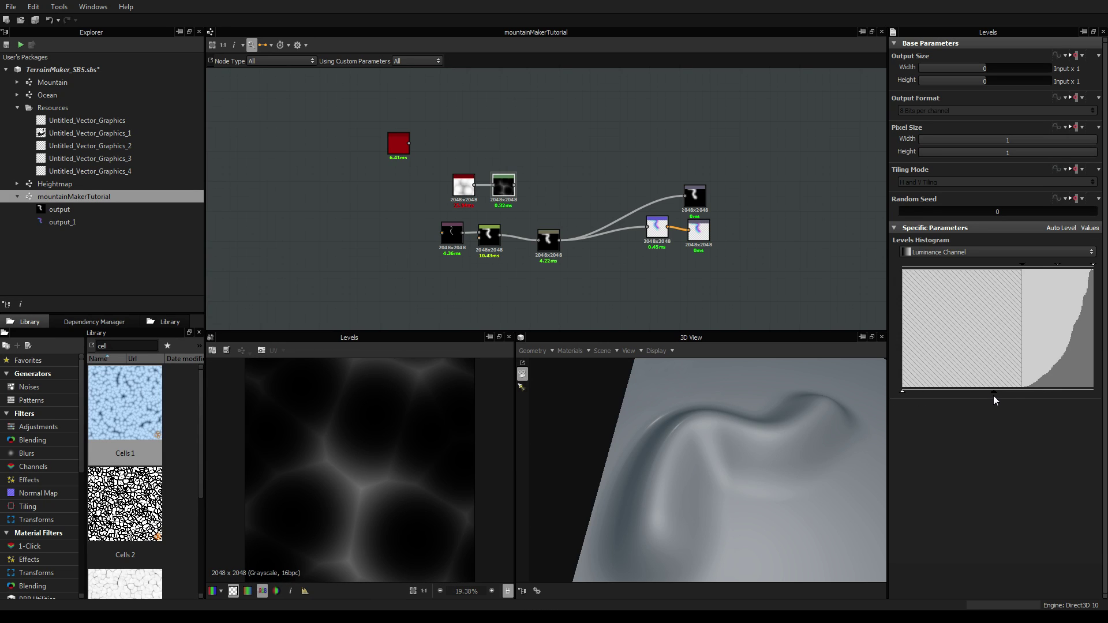
drag(992, 394, 1103, 388)
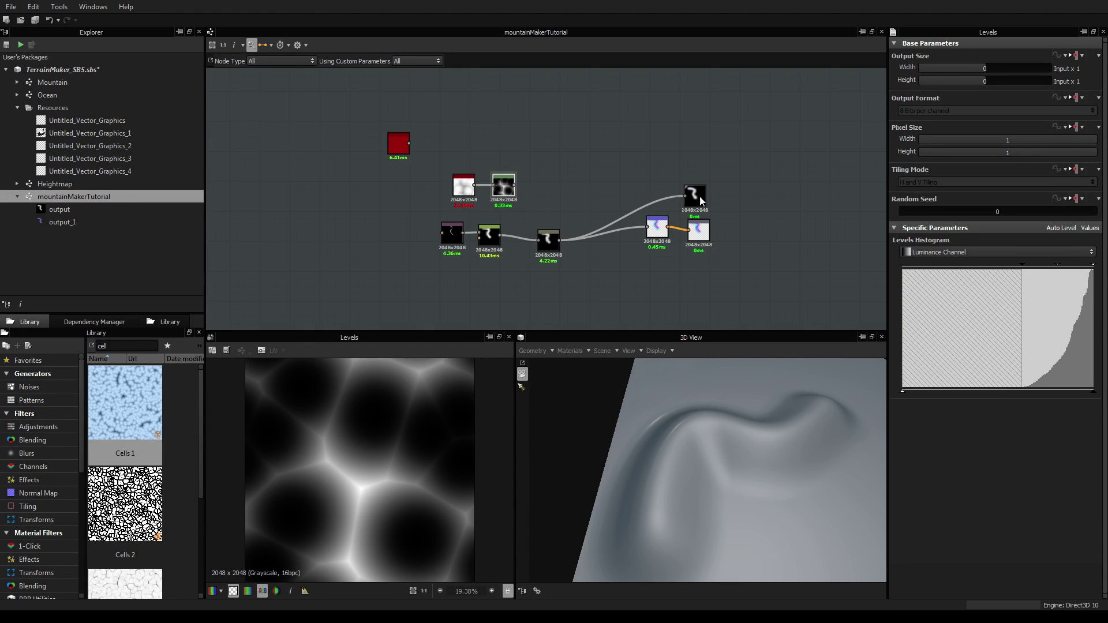
Step: Move the SVG, Distance and Blur nodes left into a compact row
drag(454, 237, 363, 260)
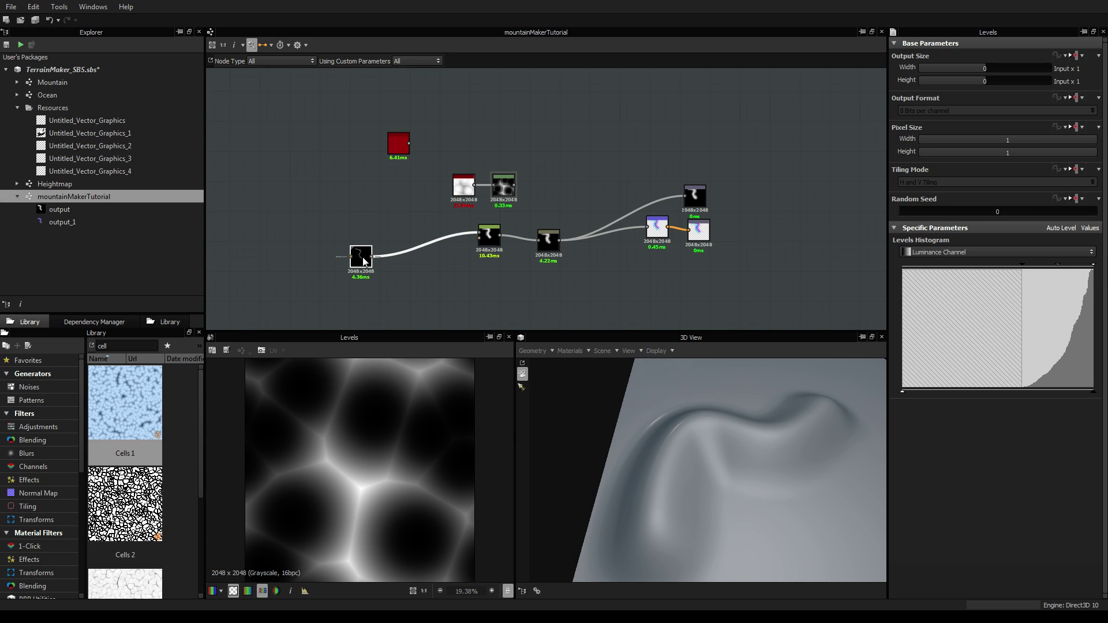
drag(497, 239, 419, 262)
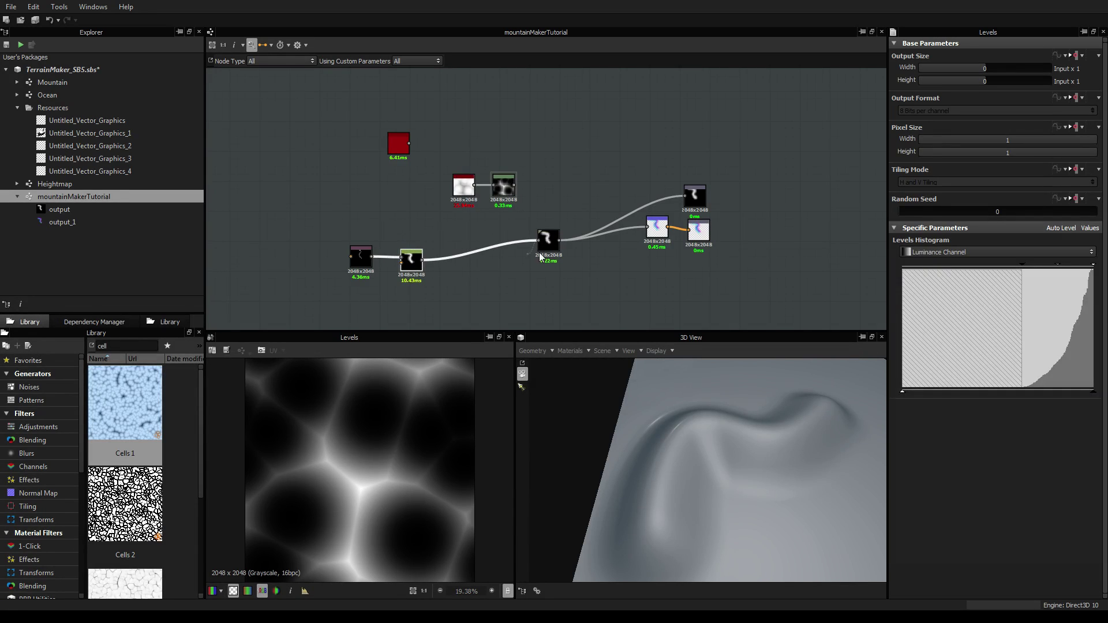
drag(540, 256, 468, 263)
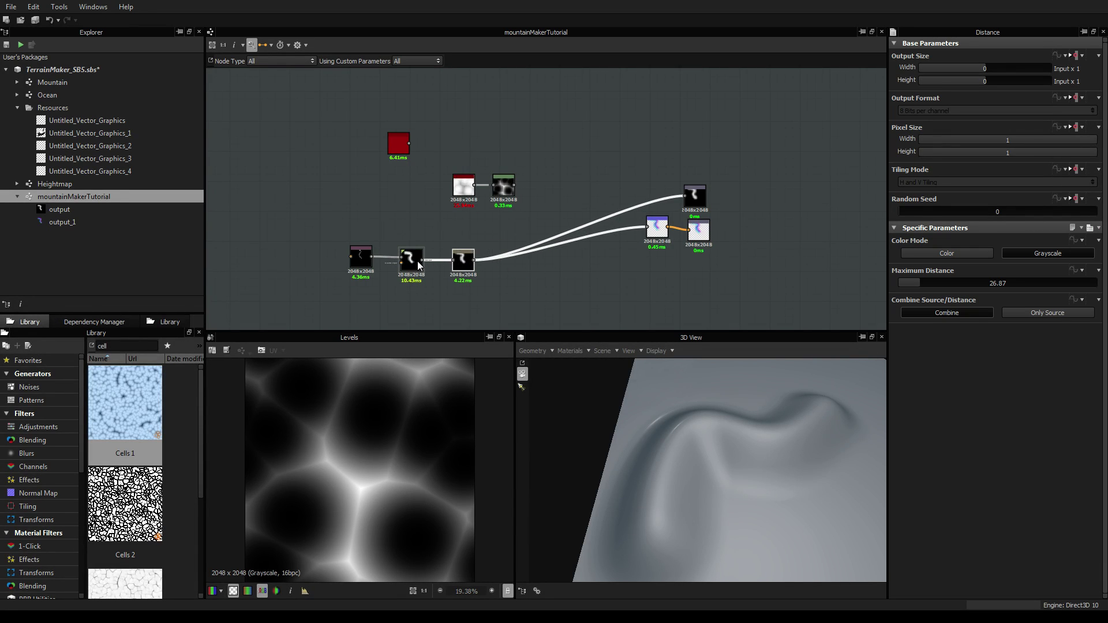
drag(740, 182, 636, 249)
Step: Preview the Normal node and remove the extra node that fed into it
click(660, 227)
double_click(660, 230)
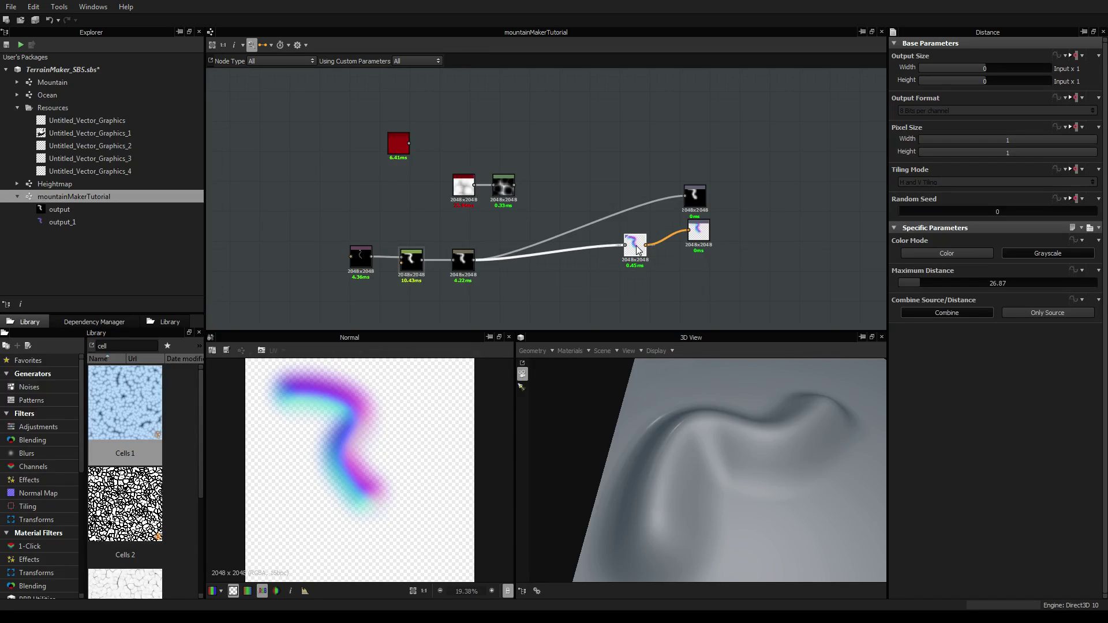
key(d)
key(d)
key(d)
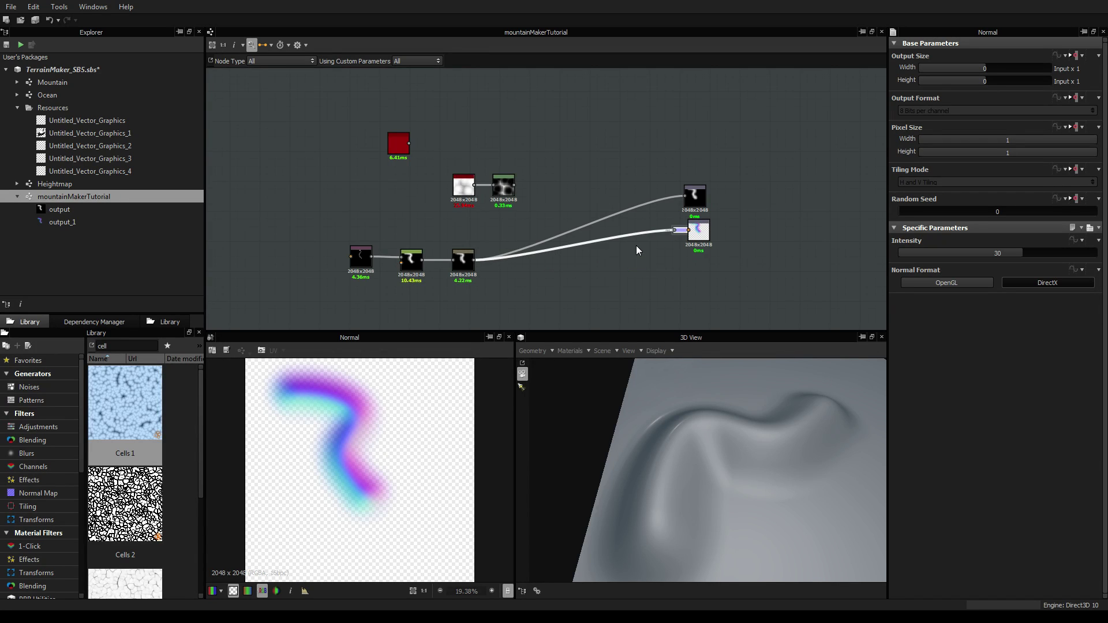
key(ctrl+y)
key(ctrl+z)
key(ctrl+y)
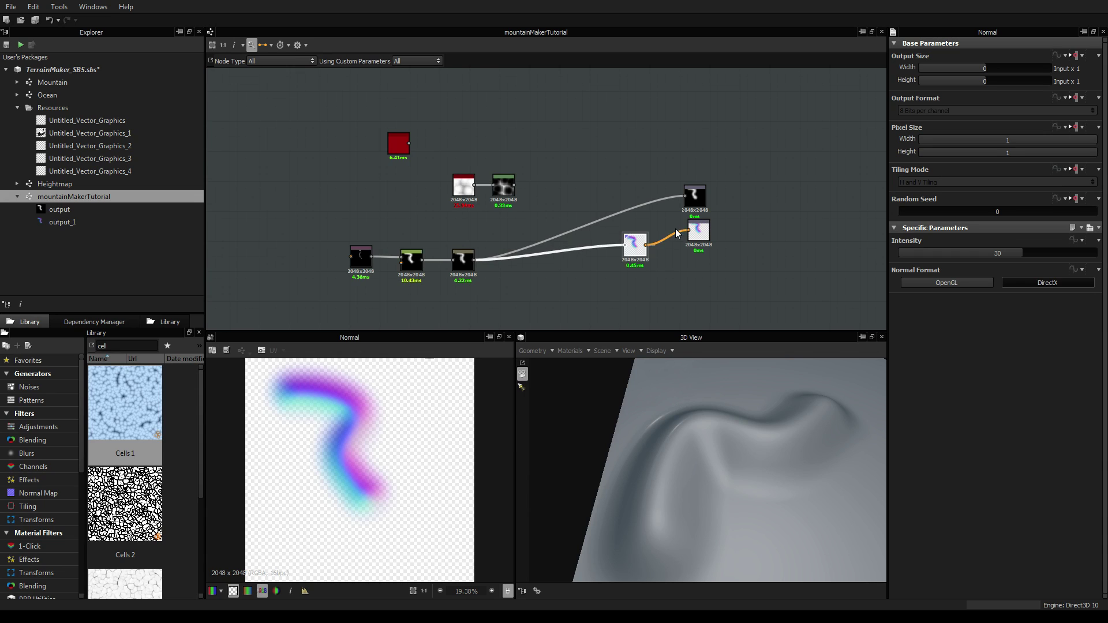
key(ctrl+z)
scroll(520, 244, up, 3)
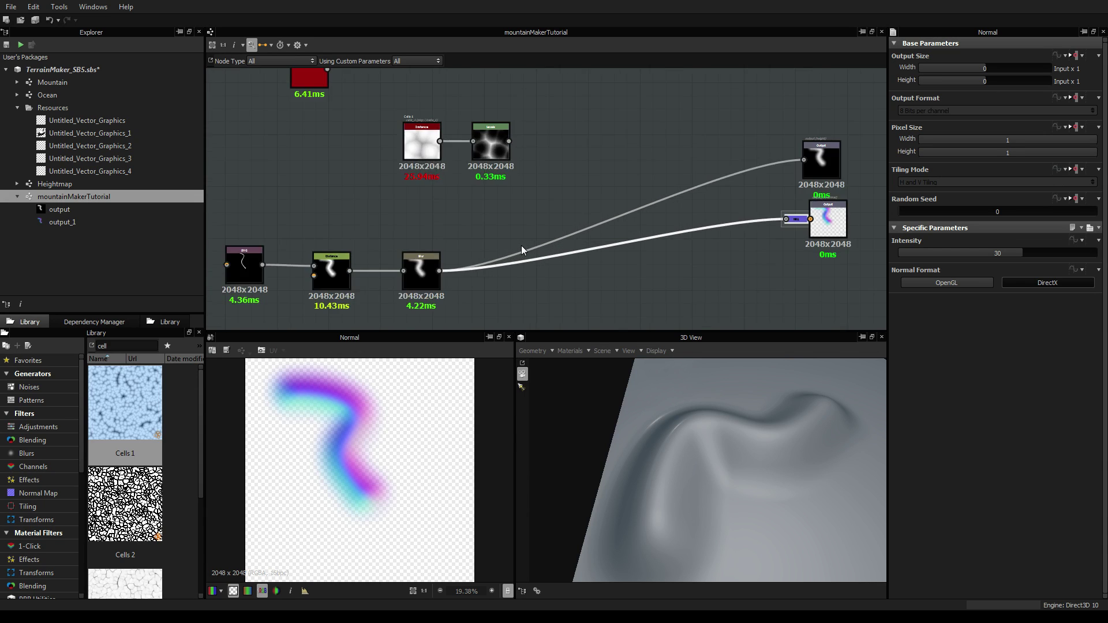
scroll(521, 244, down, 1)
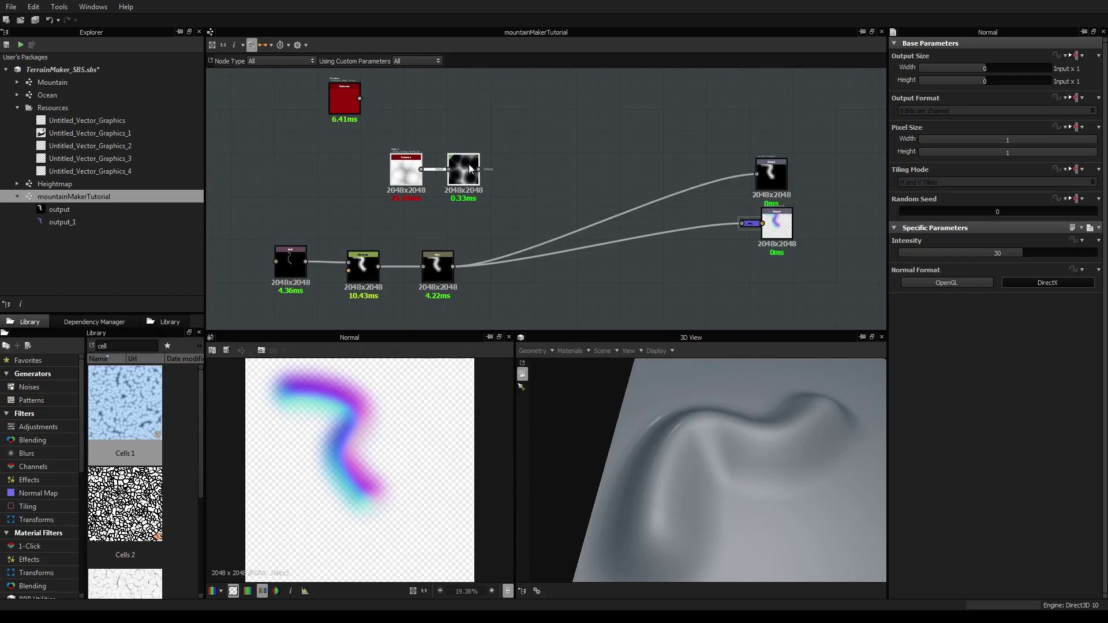
Step: Shift the Cells and Levels nodes left and delete the unused Alveolus node
drag(470, 169, 449, 169)
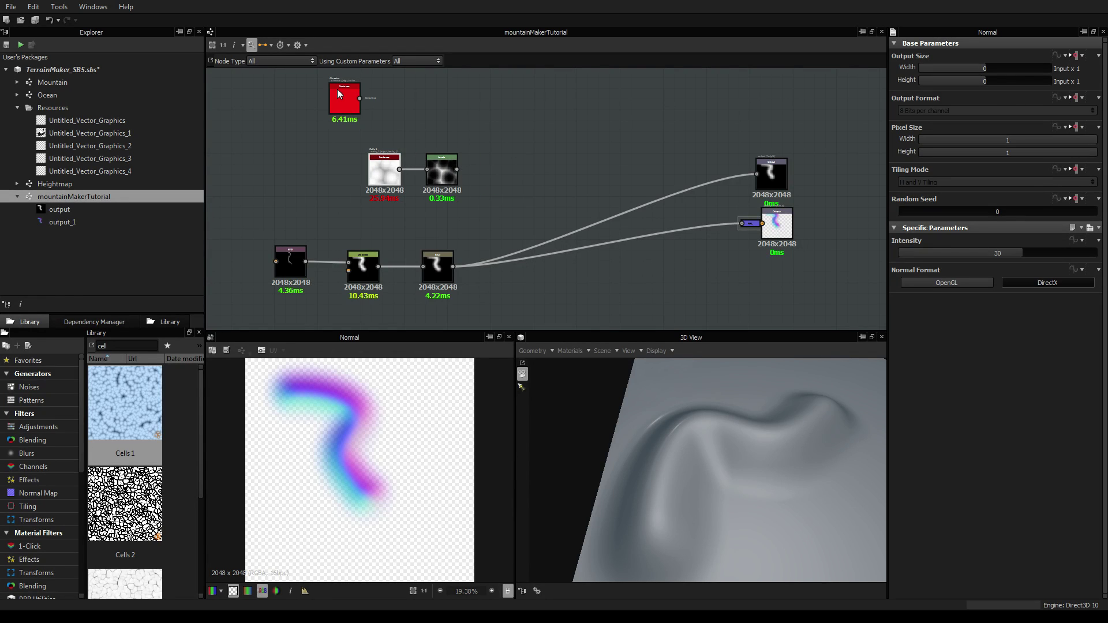
scroll(337, 89, up, 3)
click(342, 134)
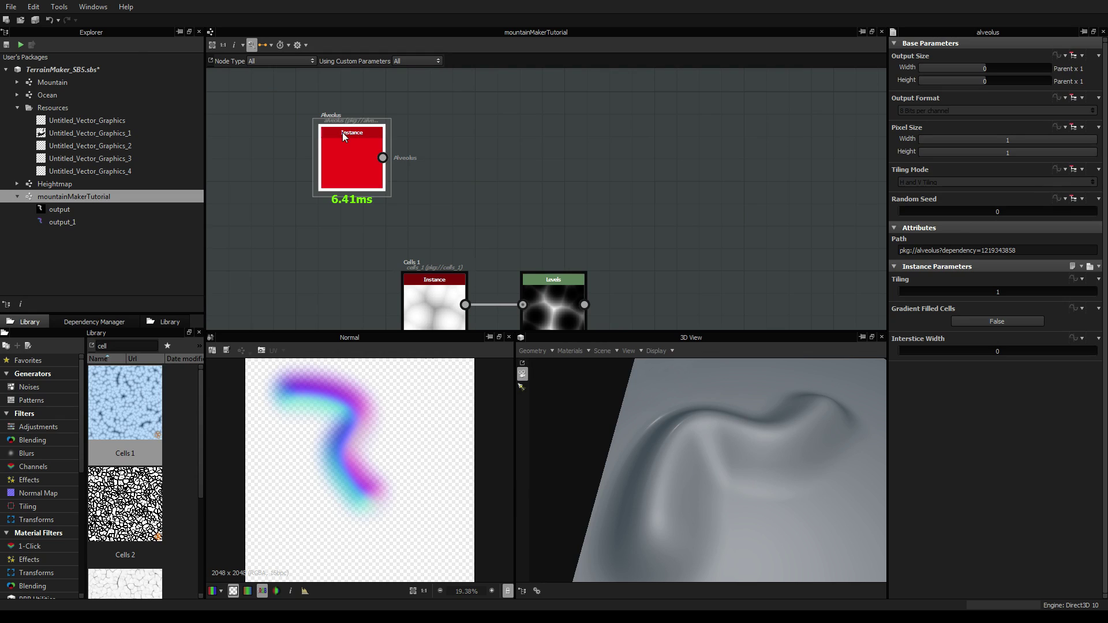
key(Delete)
Step: Recentre the graph and spread Cells 1 and Levels apart above the stroke chain
scroll(496, 230, down, 2)
middle_drag(550, 249, 556, 166)
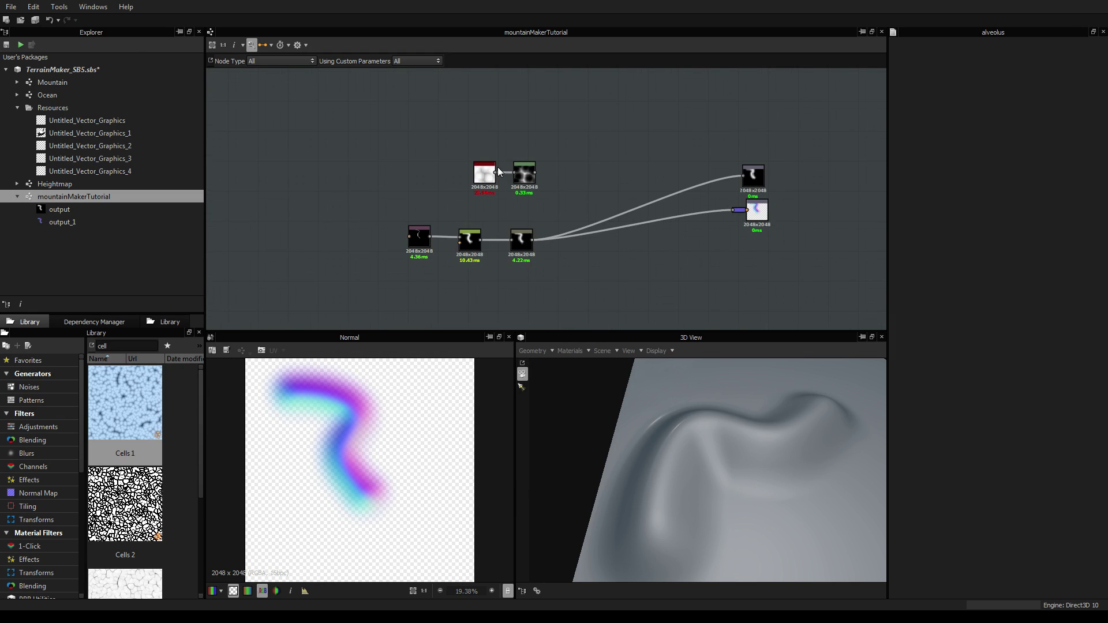
drag(427, 177, 421, 155)
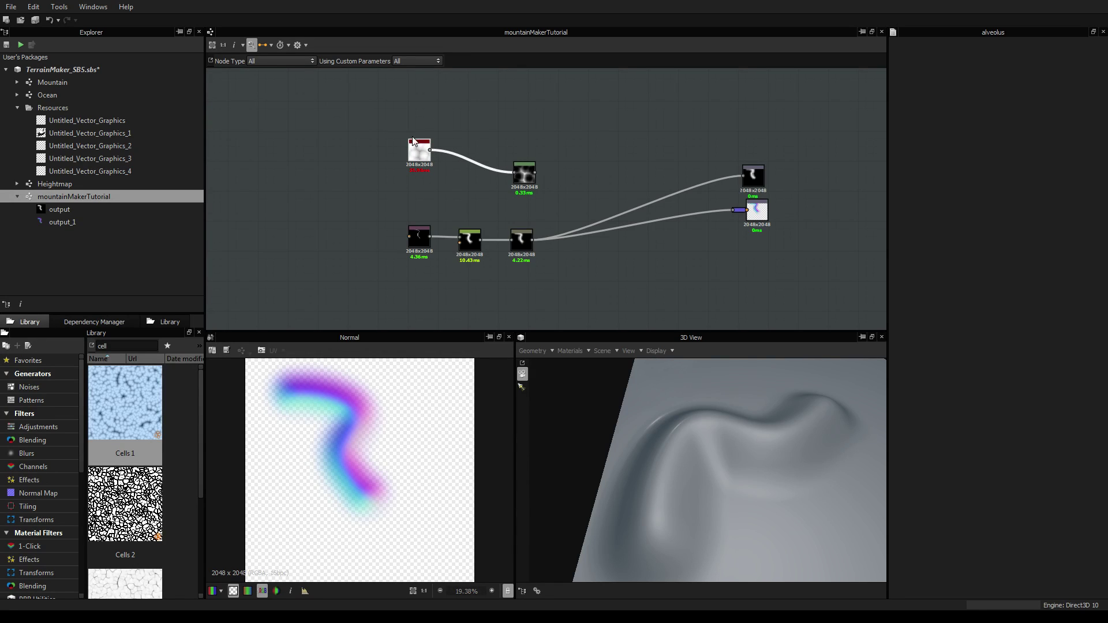
mouse_move(529, 172)
mouse_down()
mouse_move(494, 178)
mouse_move(521, 178)
mouse_up()
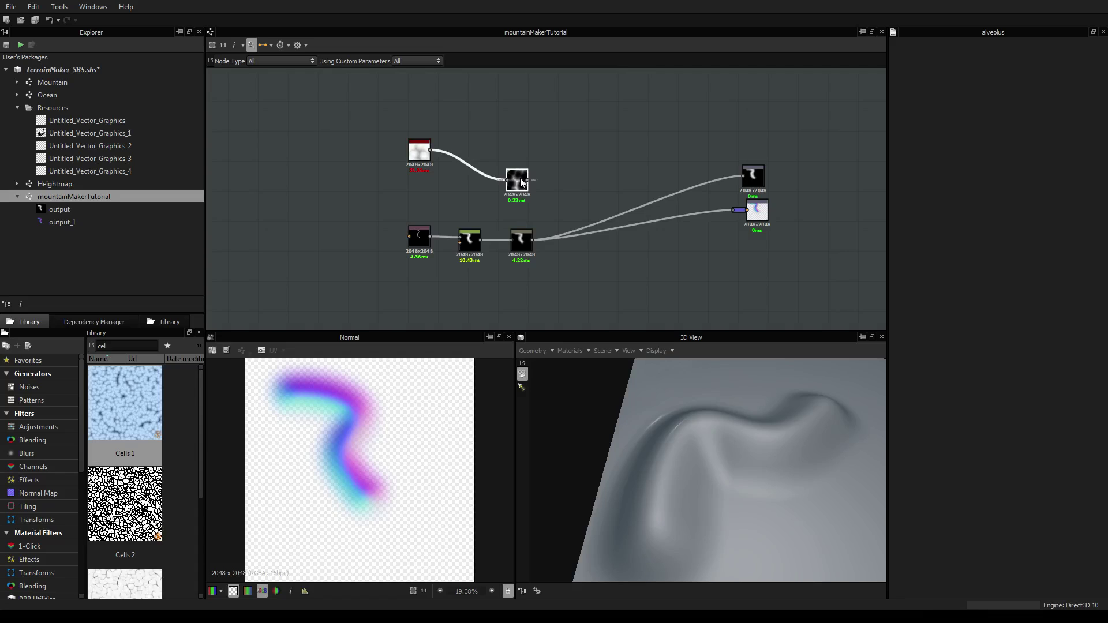
scroll(521, 179, up, 1)
click(523, 181)
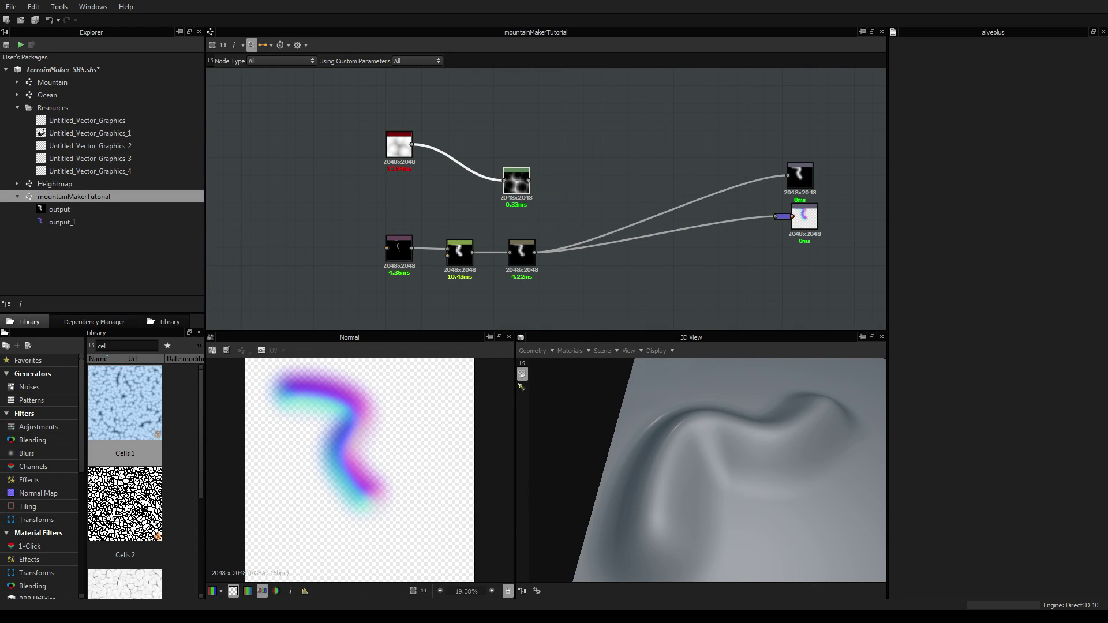
click(563, 206)
right_click(565, 203)
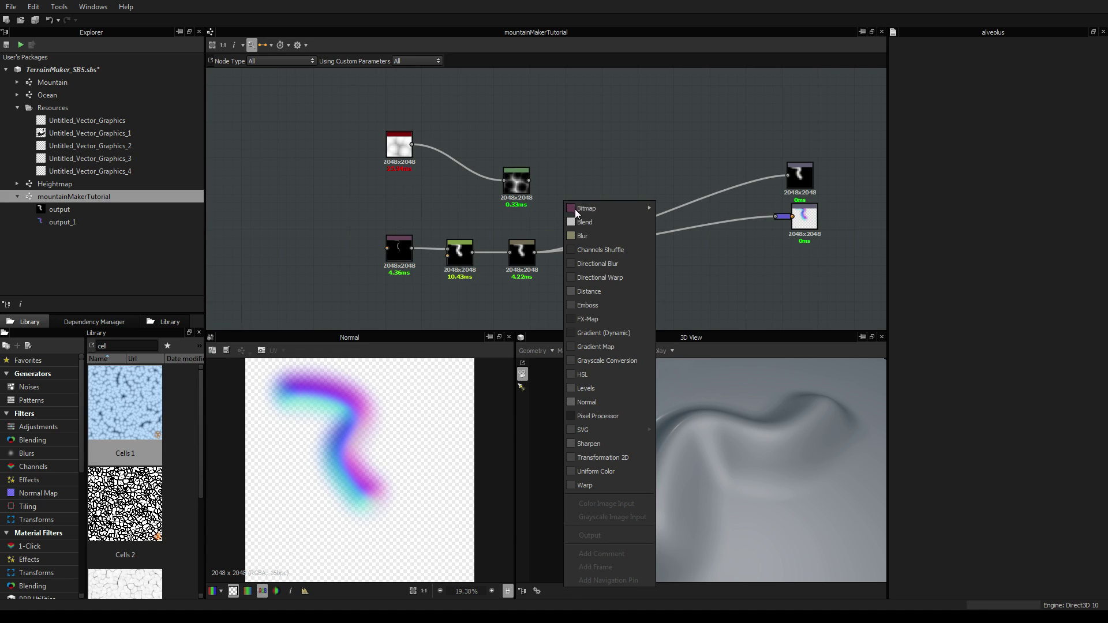
Step: Add a Blend with Blur as Background and Levels as Foreground, feeding both outputs
click(584, 222)
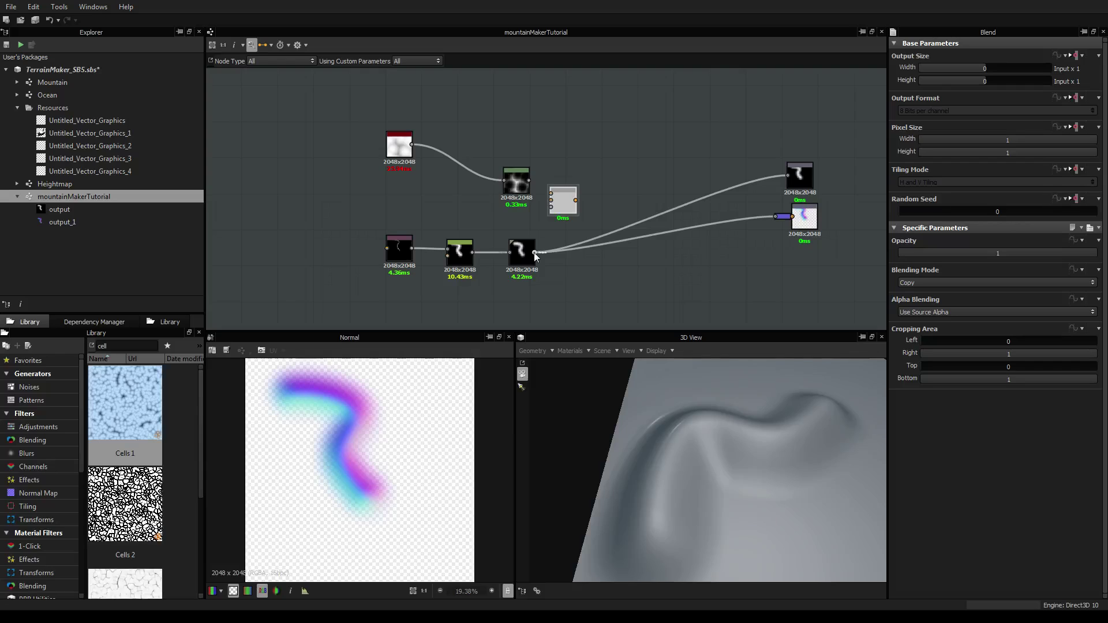
drag(535, 253, 606, 199)
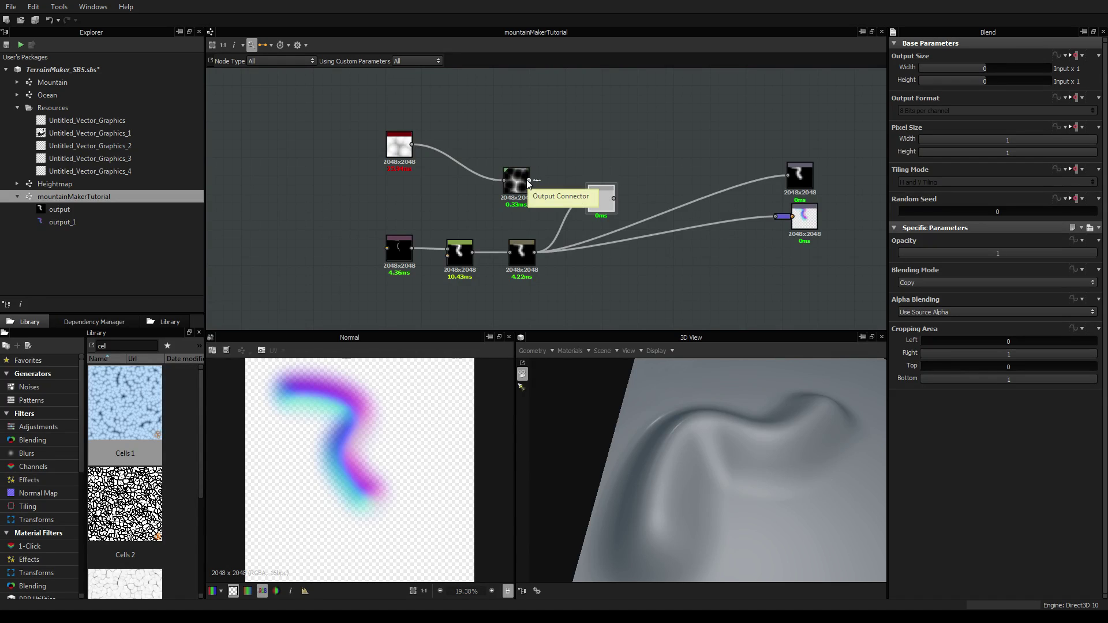
drag(528, 182, 589, 191)
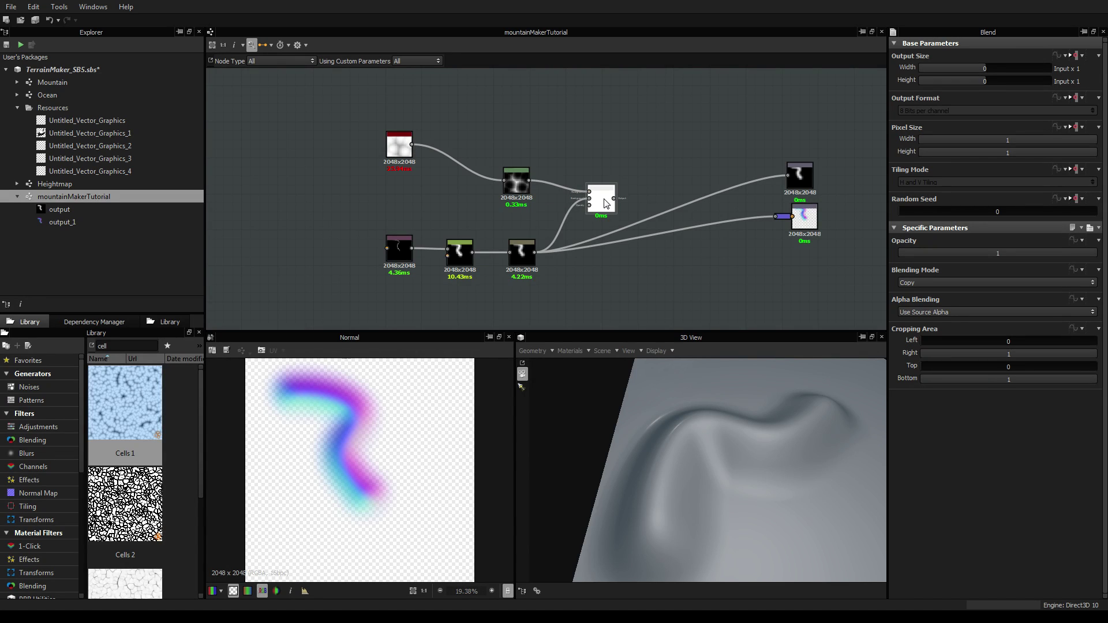
double_click(606, 203)
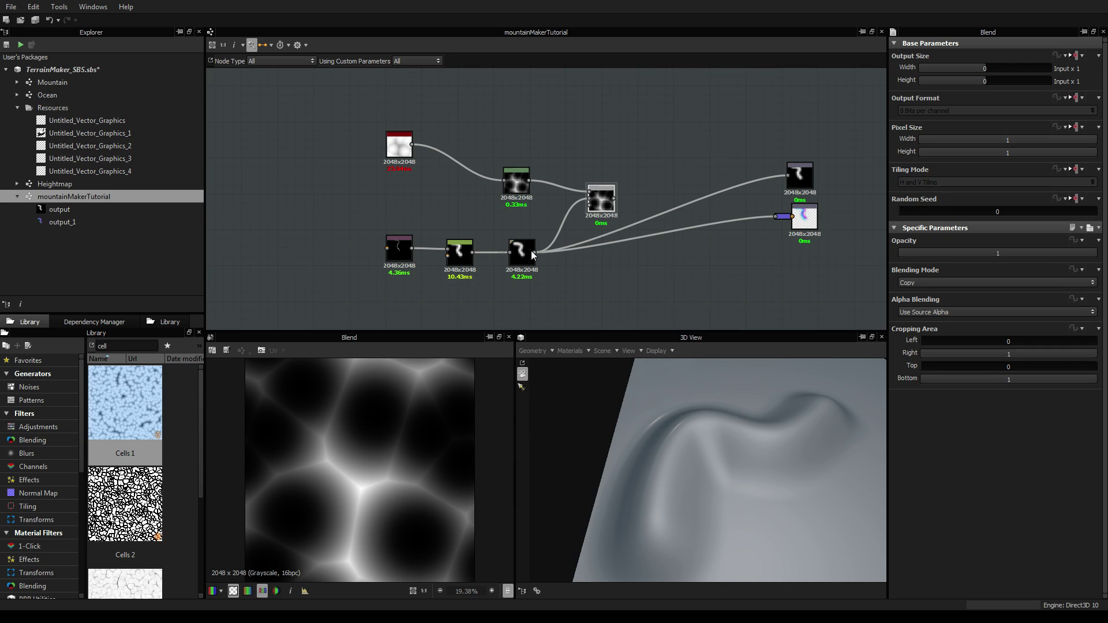
shift+drag(534, 252, 612, 199)
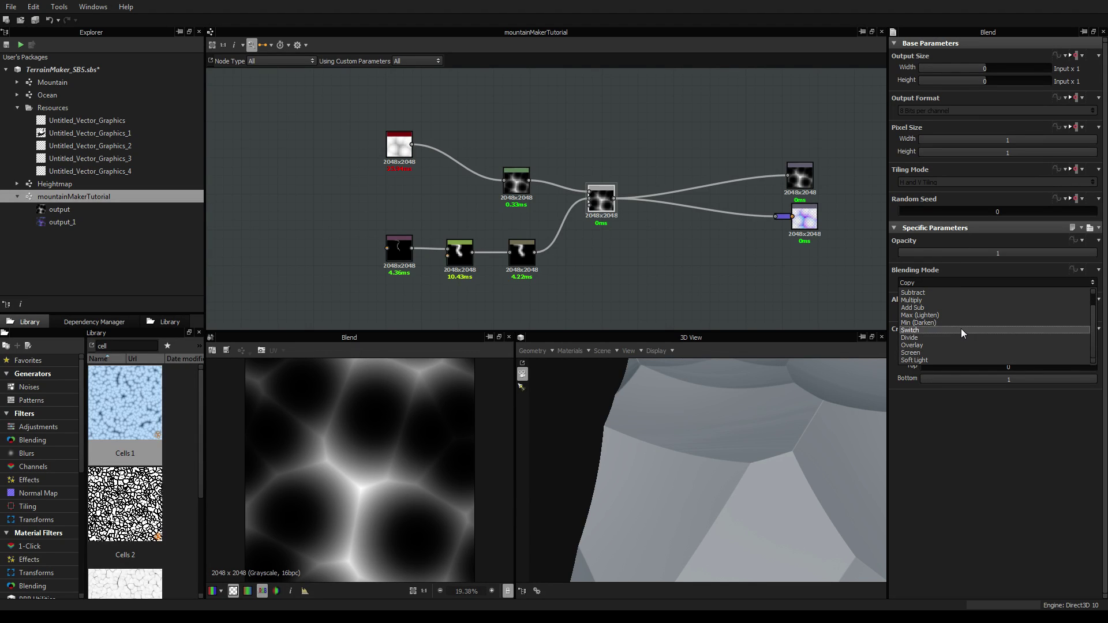
Step: Set the Blend's mode to Overlay, inspect the terrain, and open Cells 1's settings
click(934, 345)
drag(803, 383, 762, 369)
scroll(690, 293, up, 2)
click(480, 154)
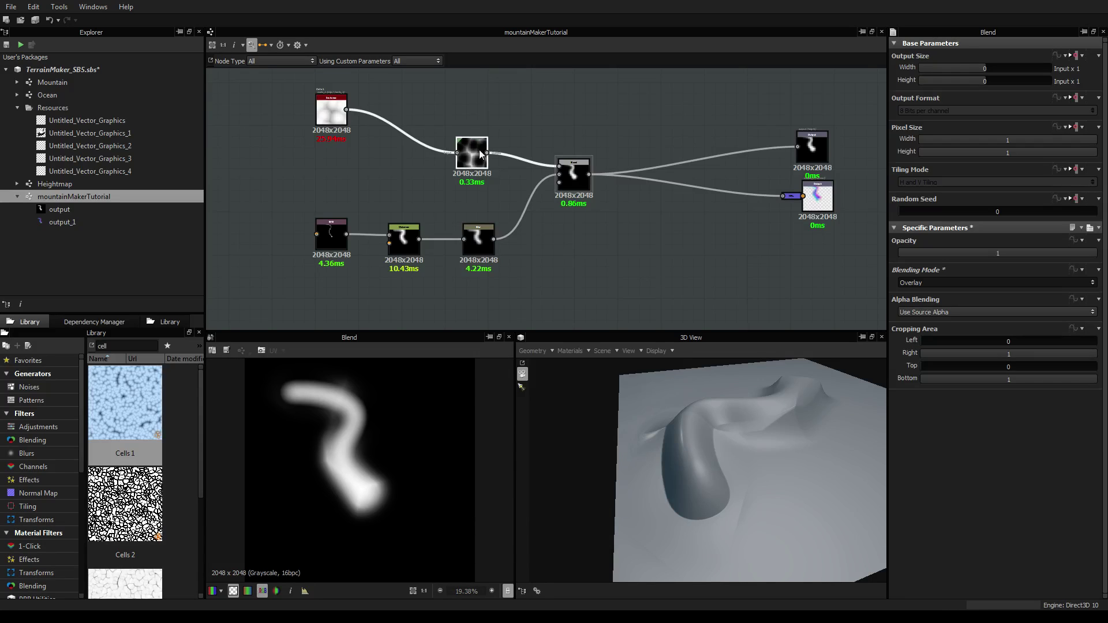
click(333, 112)
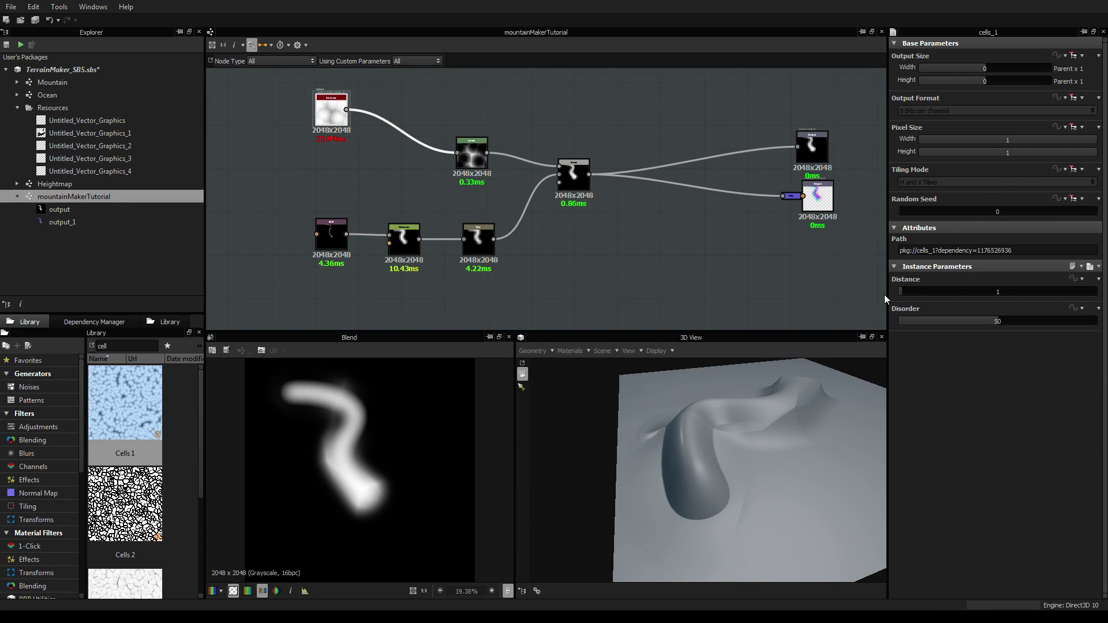
scroll(542, 215, up, 1)
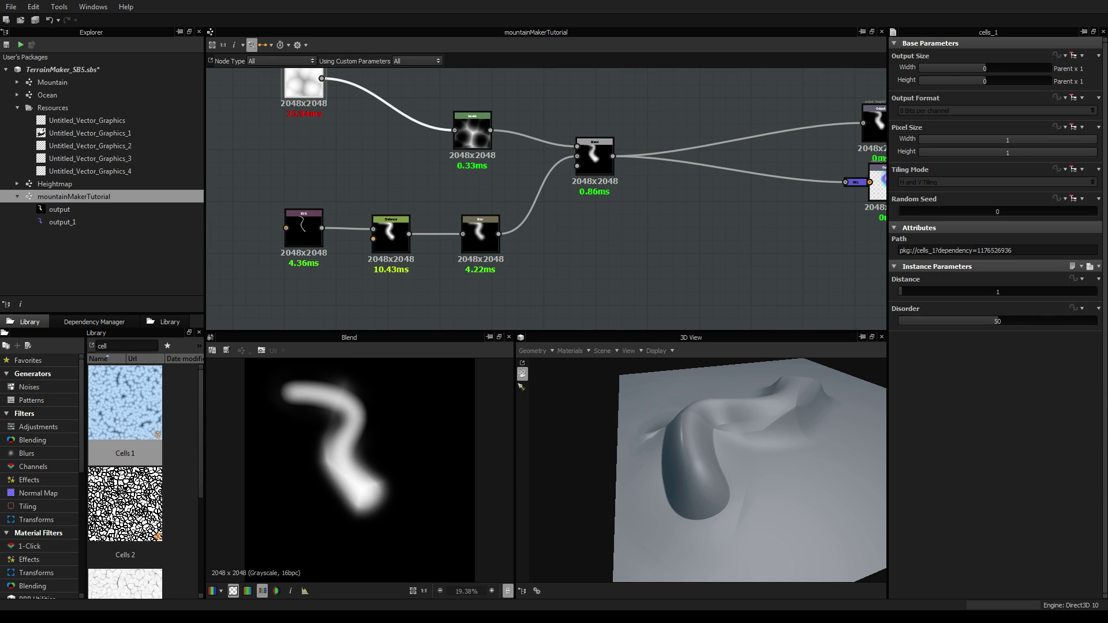
double_click(53, 82)
scroll(408, 210, up, 5)
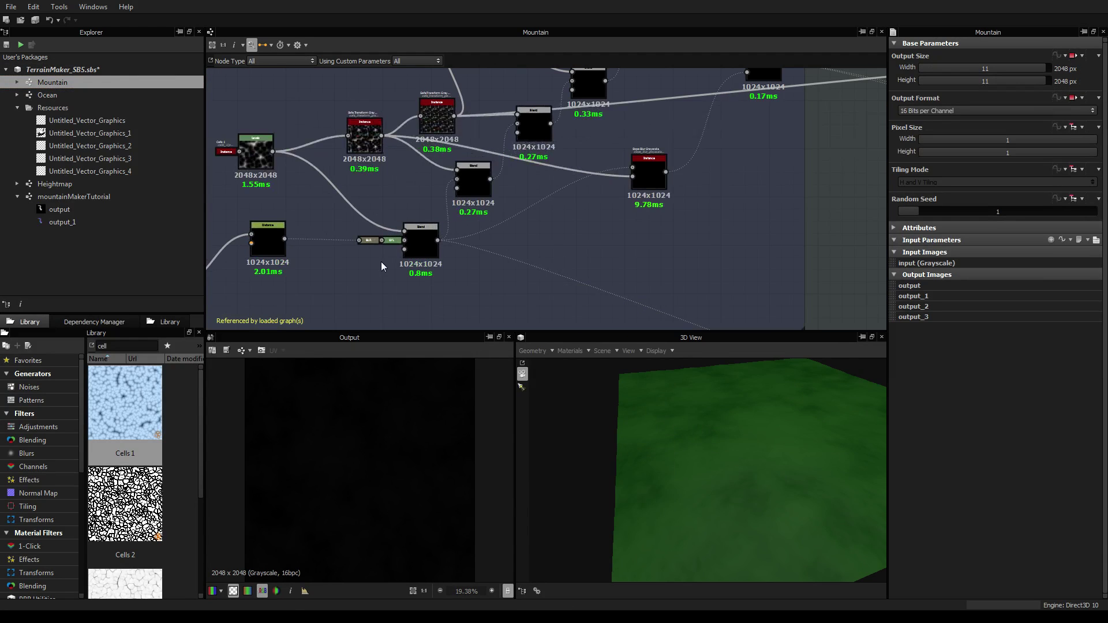
click(391, 241)
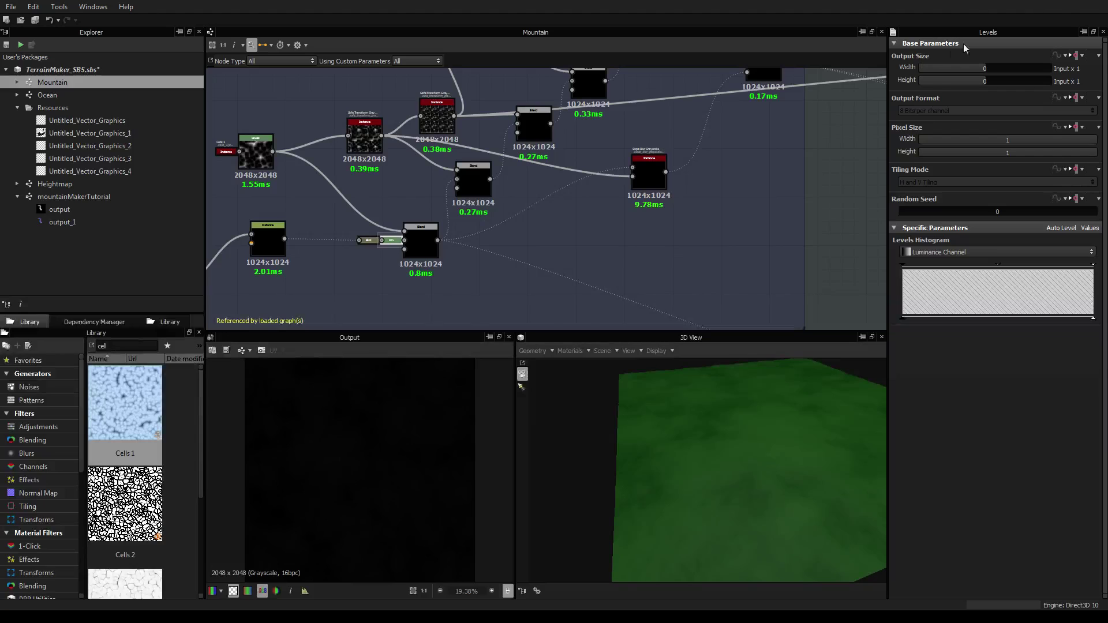
double_click(47, 199)
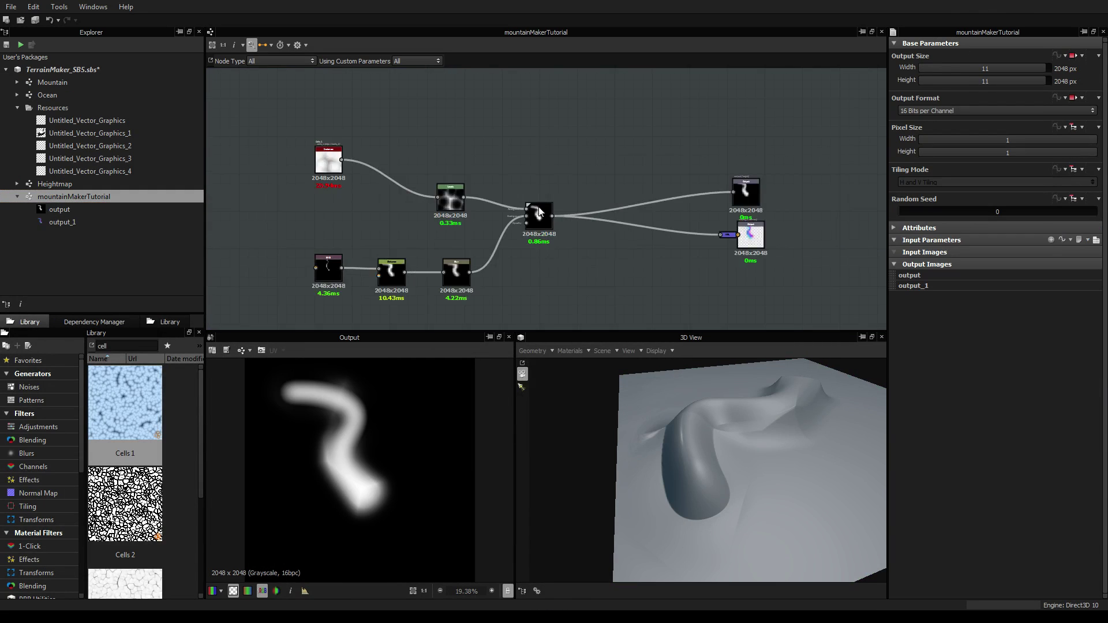
scroll(536, 206, up, 2)
click(240, 140)
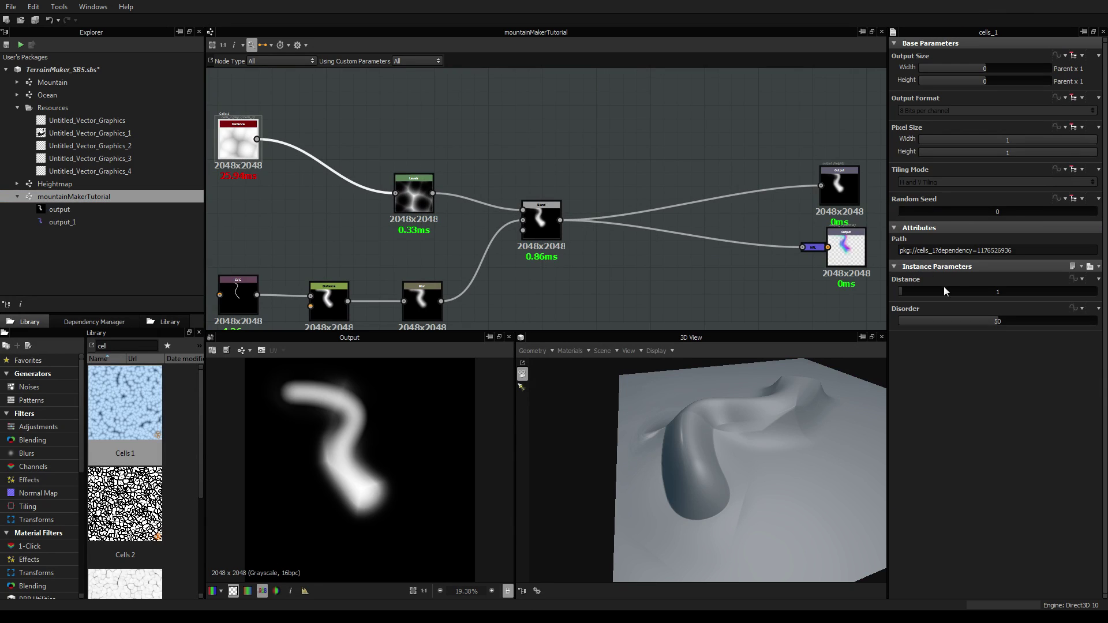
Step: Raise the cells Distance to 2 and the Distance node's Maximum Distance to 55.98
click(999, 292)
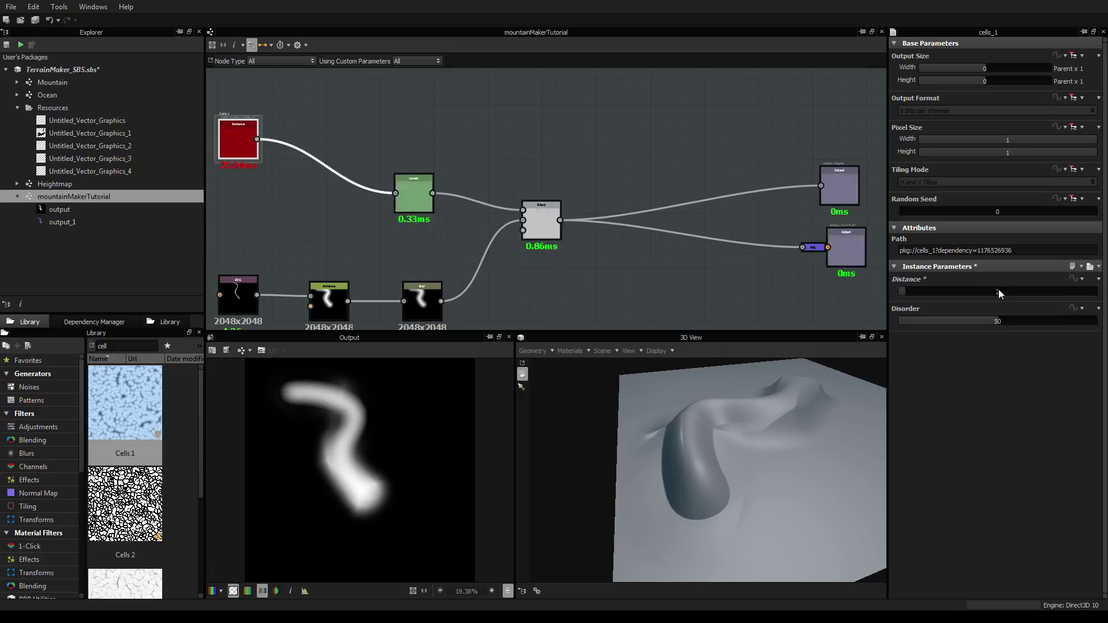
drag(731, 425, 680, 423)
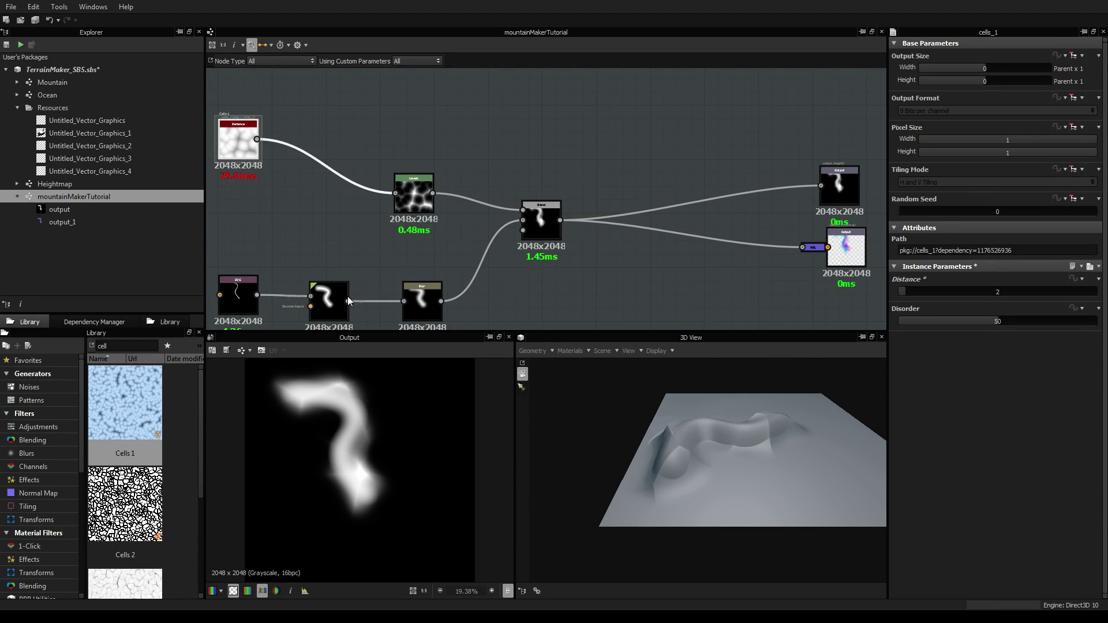
click(315, 309)
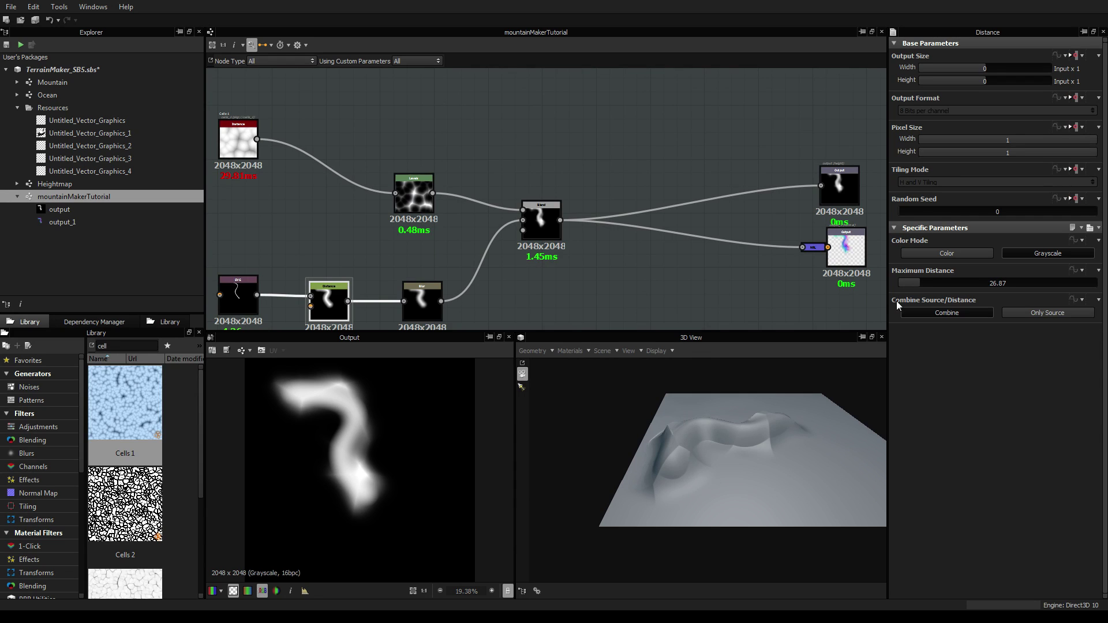
click(941, 283)
drag(802, 371, 748, 413)
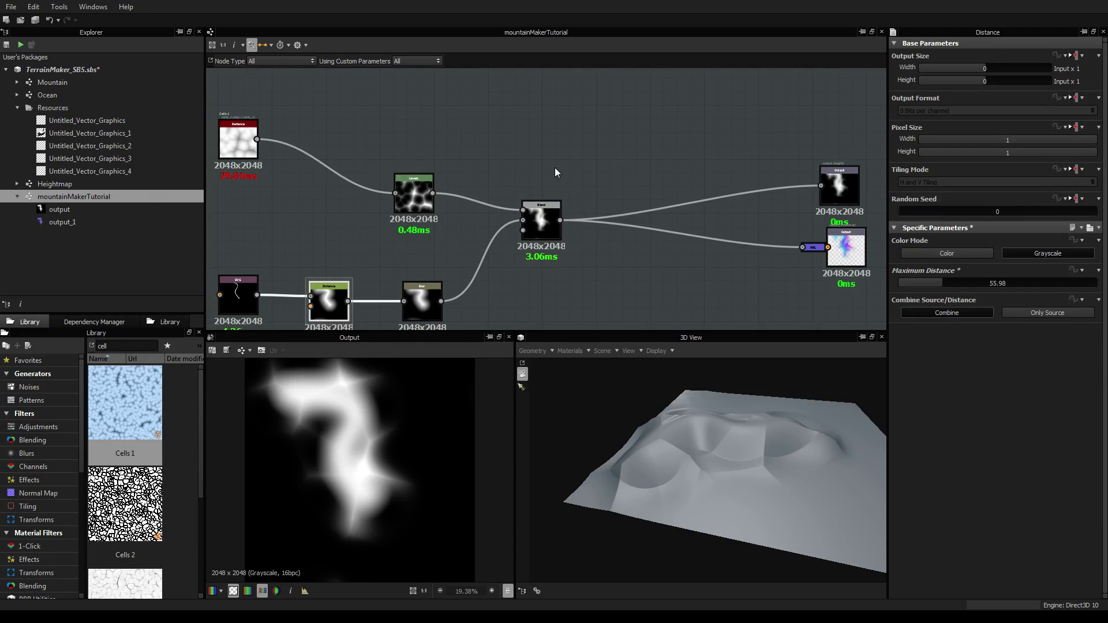
Step: Pan to the cells nodes and move the Levels node up and left
middle_drag(555, 168, 615, 162)
scroll(615, 161, up, 2)
drag(491, 227, 440, 195)
Step: Add a Safe Transform node from a 'saf' Library search and set its Tile to 2
click(488, 166)
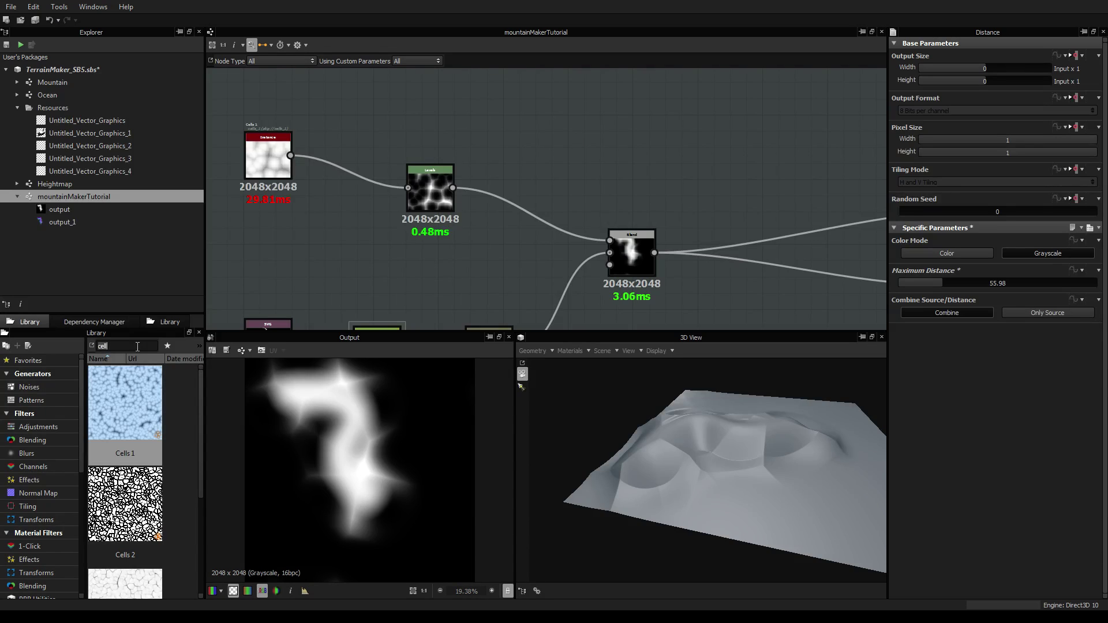
text(saf)
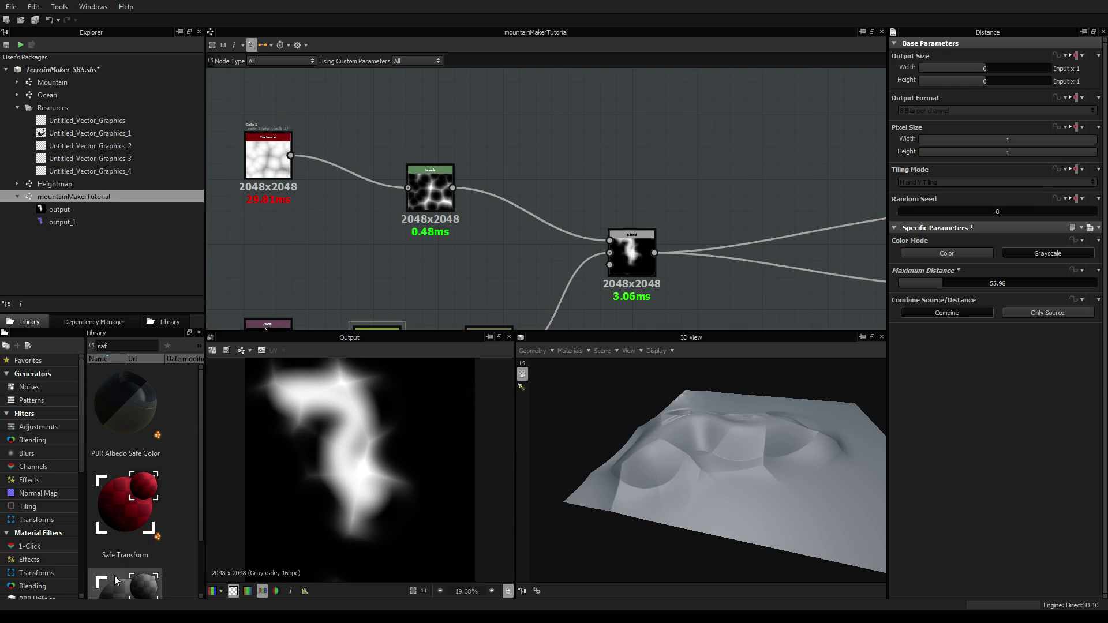
drag(125, 585, 541, 144)
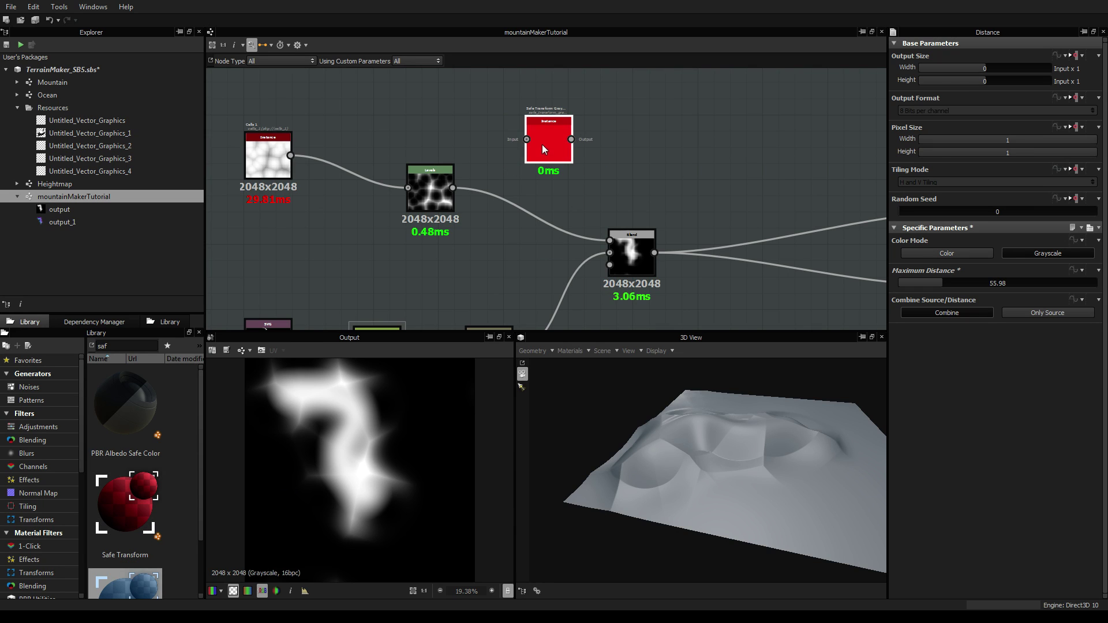
double_click(1000, 293)
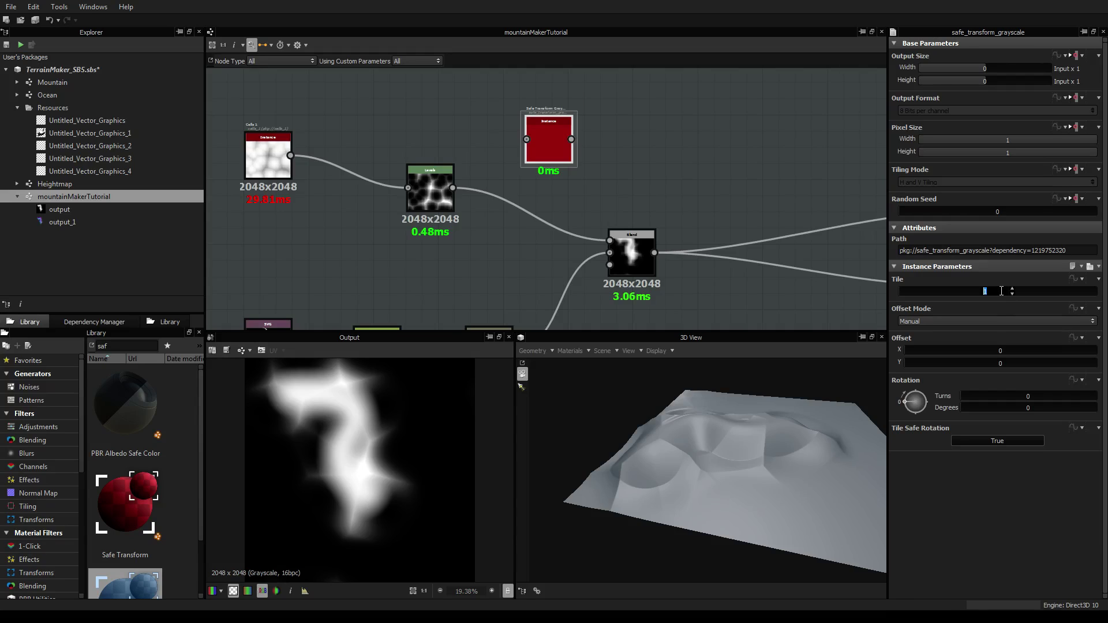
key(Return)
Step: Wire the Levels output into the Safe Transform and preview its result in 2D
middle_drag(730, 183, 669, 185)
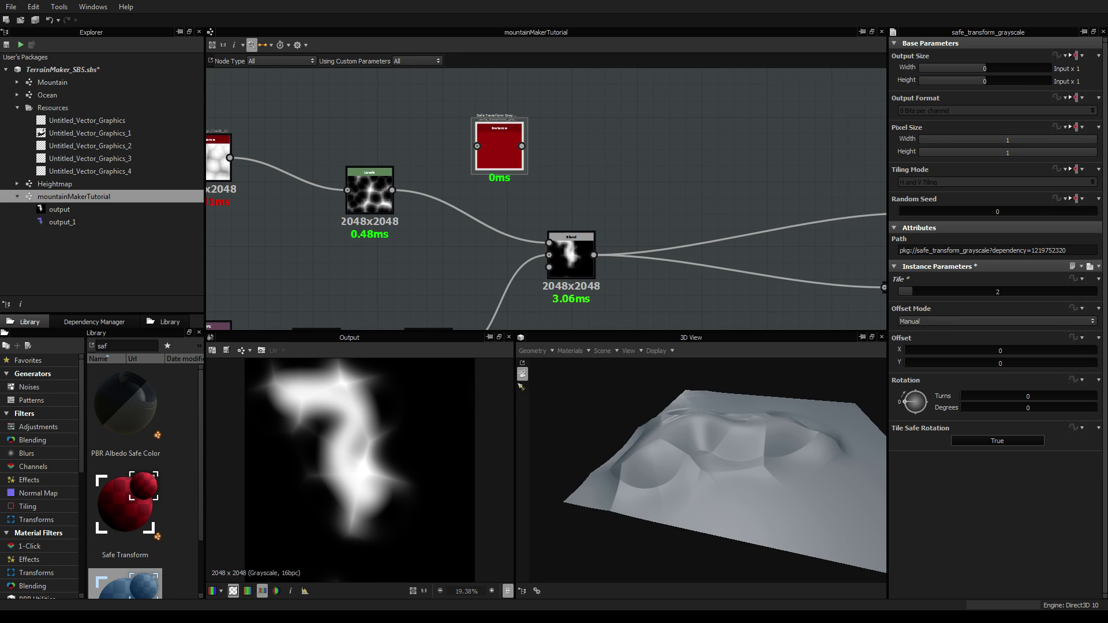
middle_drag(652, 109, 650, 113)
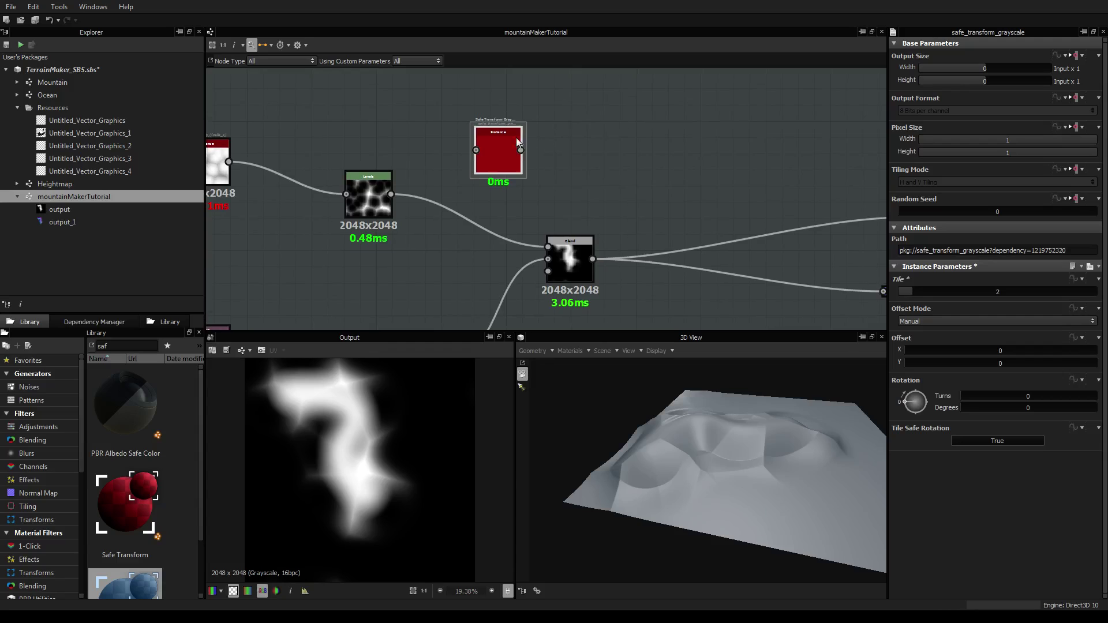
drag(391, 194, 475, 150)
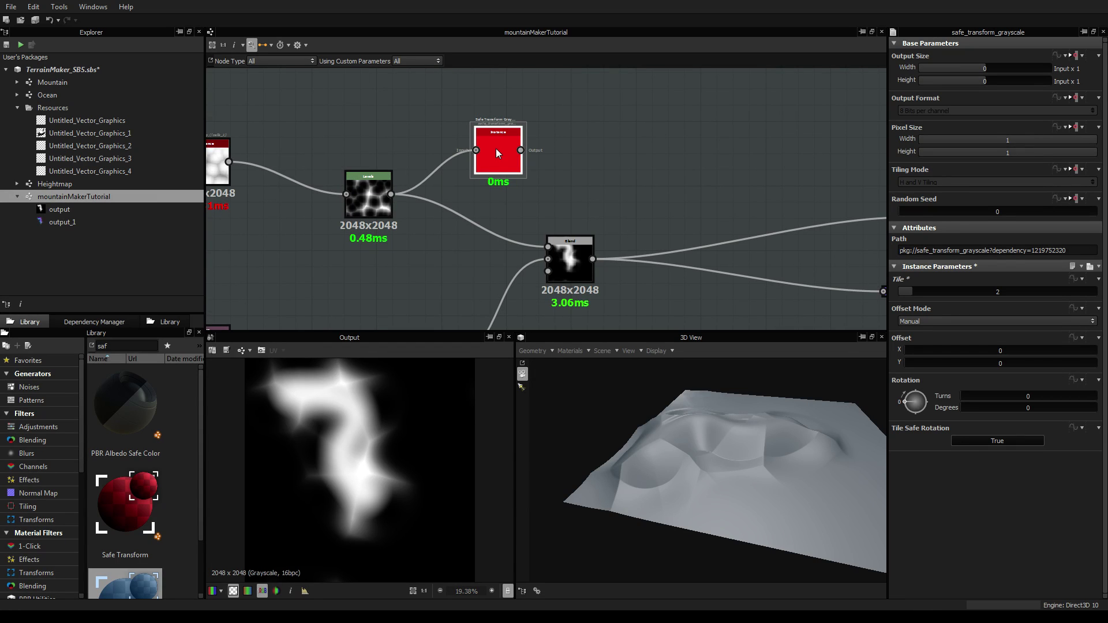
double_click(496, 148)
Step: Duplicate the Blend node and move both output links onto the copy
click(579, 257)
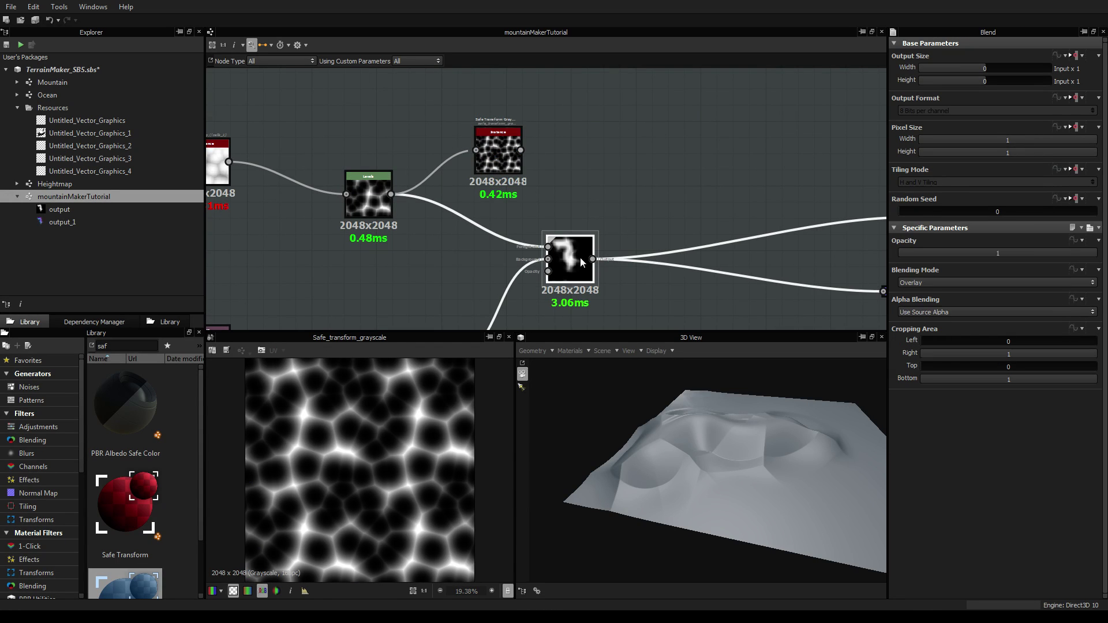
key(ctrl+d)
drag(570, 216, 663, 171)
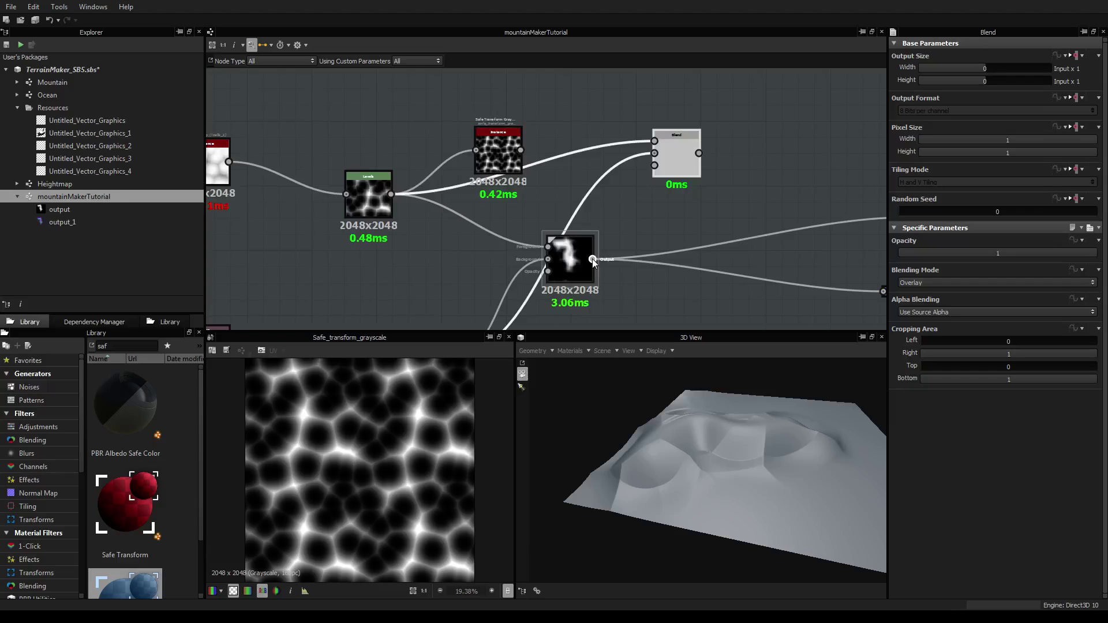
drag(592, 259, 698, 154)
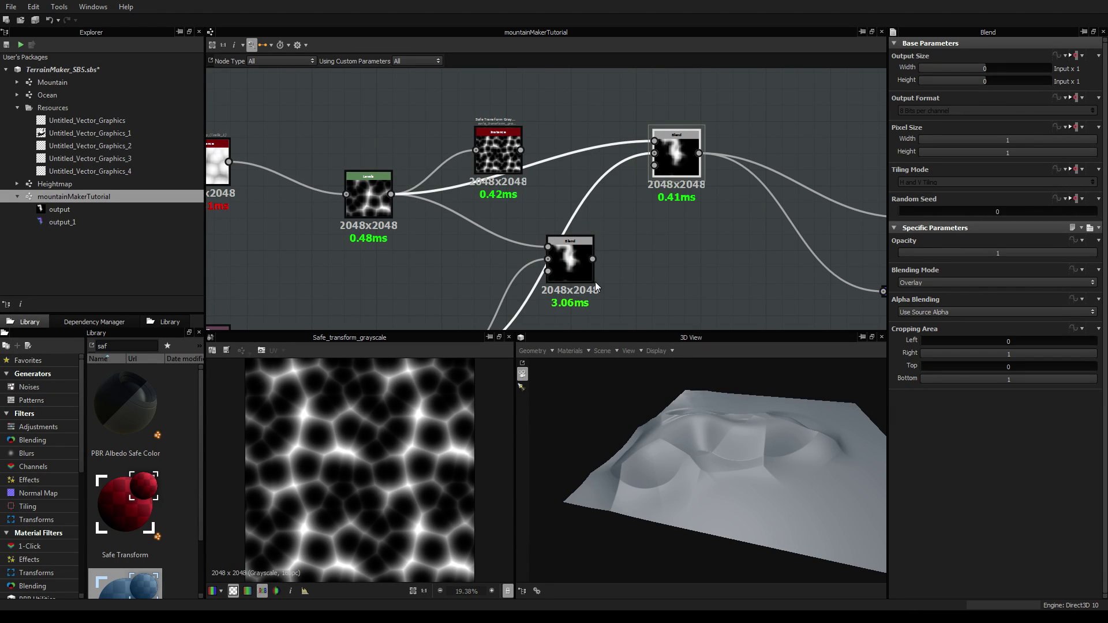
drag(592, 258, 655, 153)
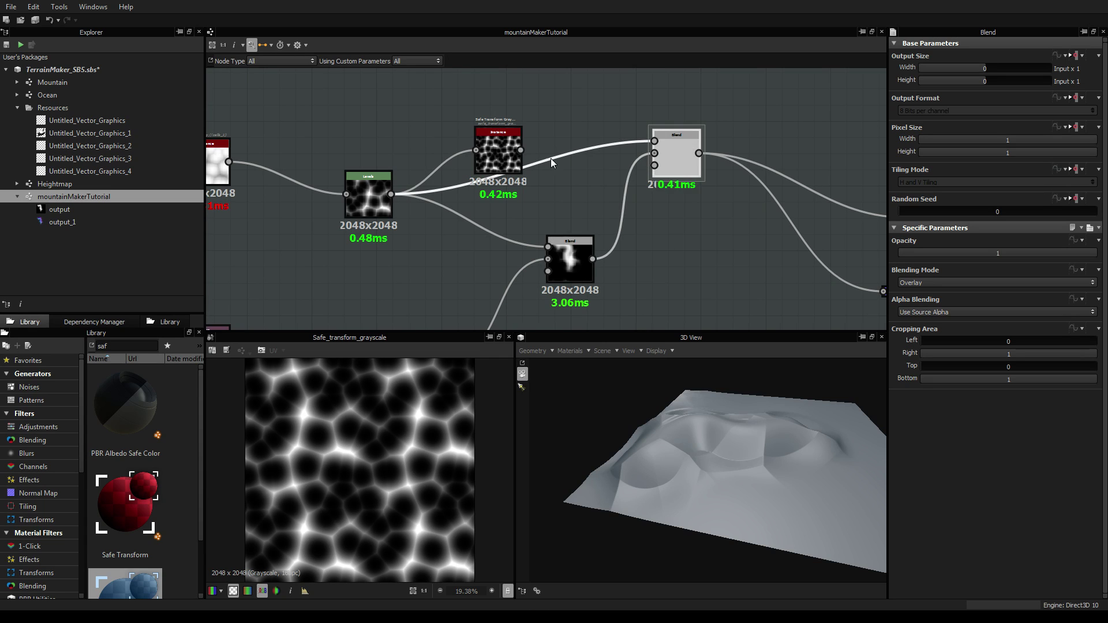
Step: Plug the old Blend into the new Blend's Background and Safe Transform into its Foreground
drag(507, 153, 511, 140)
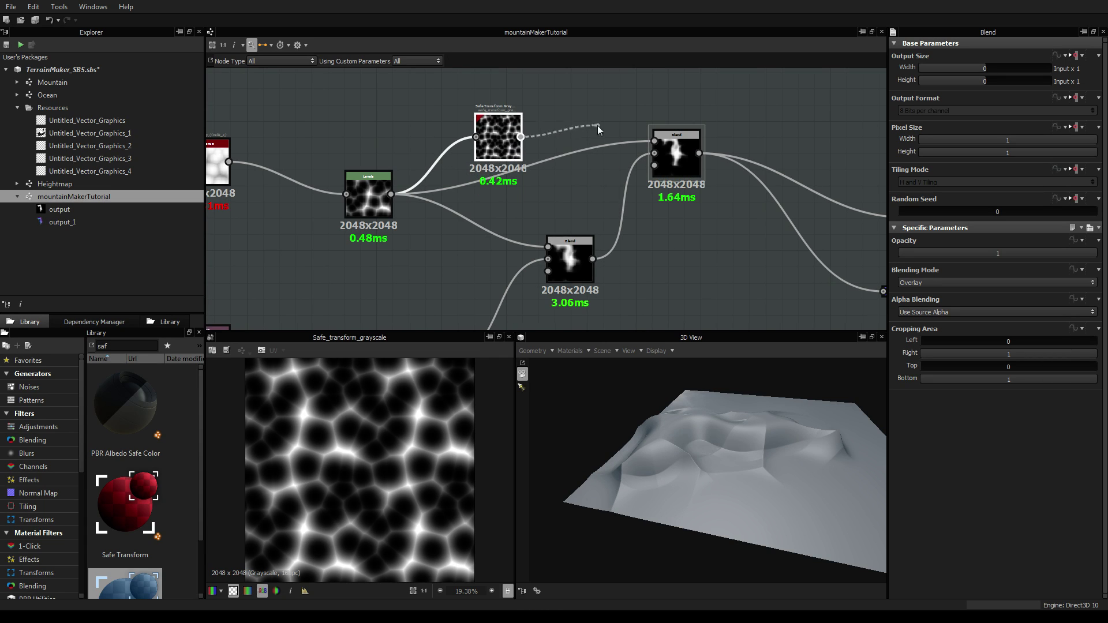
drag(598, 125, 650, 141)
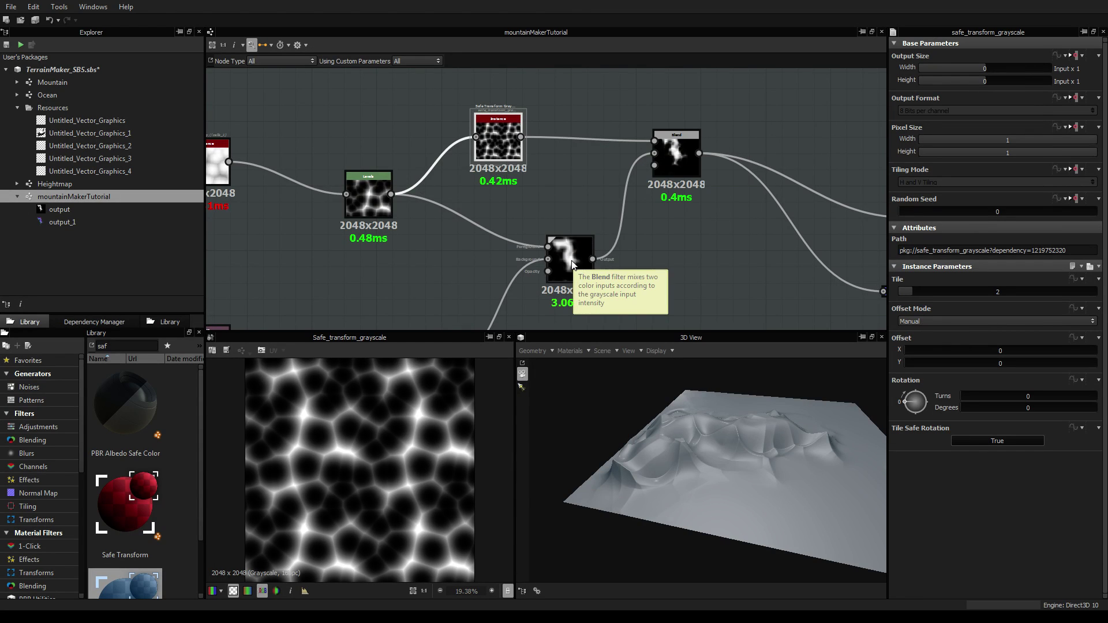
scroll(566, 242, down, 3)
scroll(562, 225, up, 3)
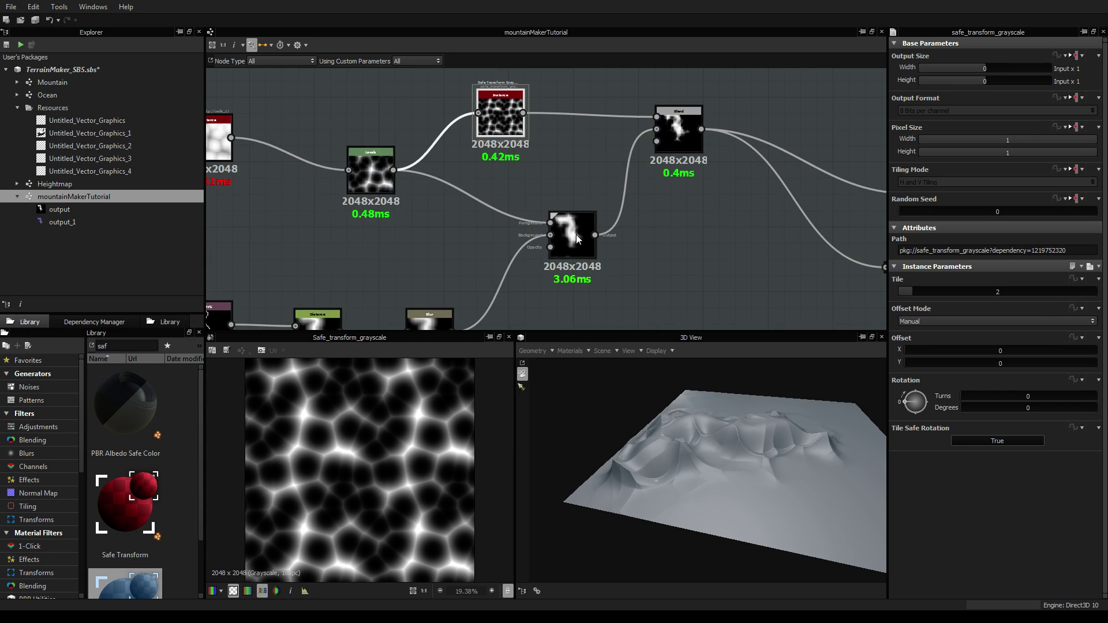
scroll(586, 138, down, 5)
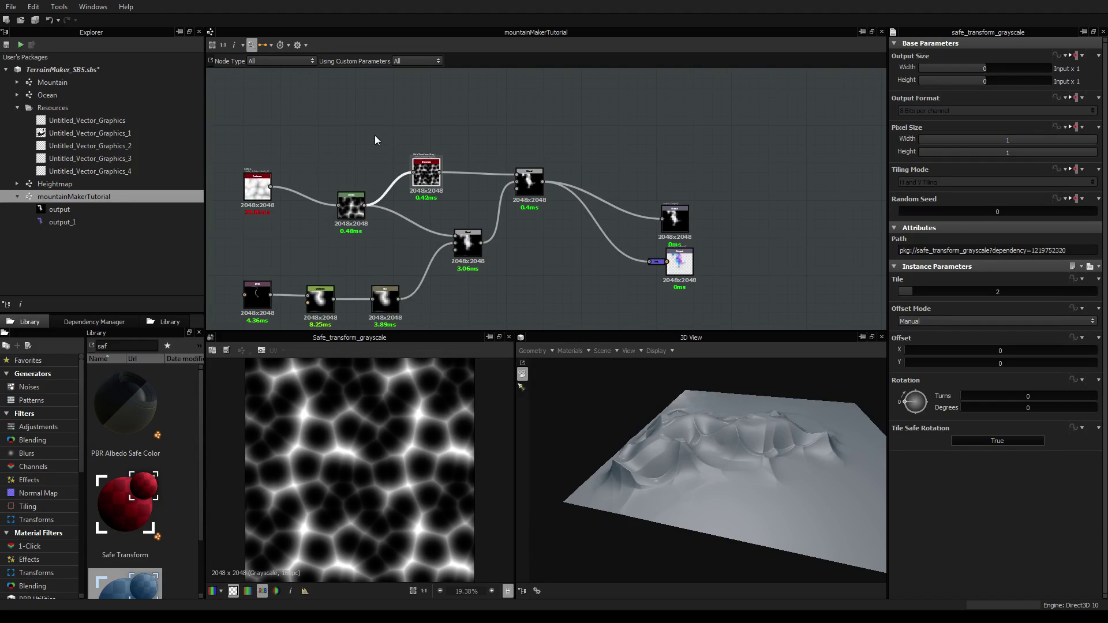
Step: Duplicate the Safe Transform and Blend pair and place the copies above
drag(395, 131, 586, 173)
scroll(396, 137, up, 2)
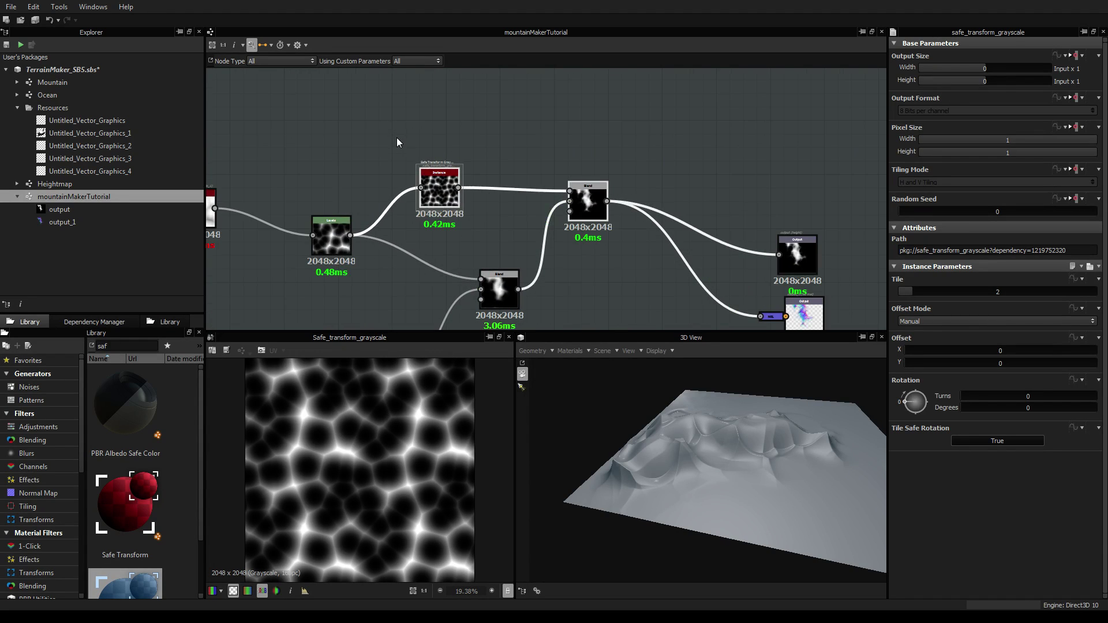
click(477, 138)
click(449, 186)
ctrl+click(578, 198)
key(ctrl+d)
drag(637, 194, 639, 103)
scroll(646, 115, down, 1)
middle_drag(683, 150, 685, 165)
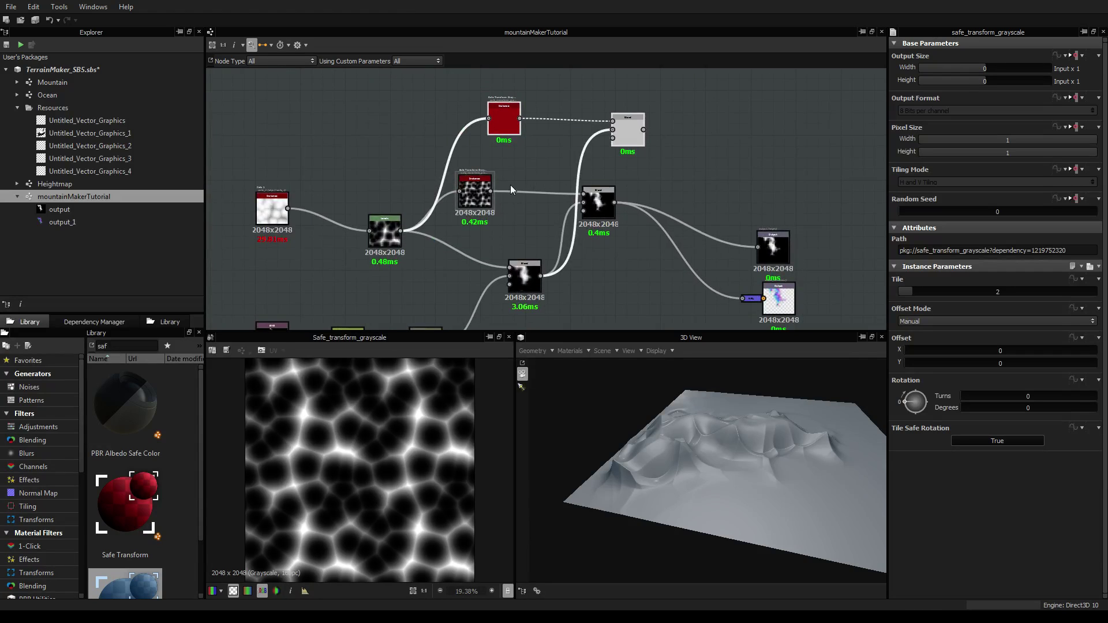
Step: Chain the copies from the first pair and make the top Blend drive both outputs
drag(490, 190, 488, 119)
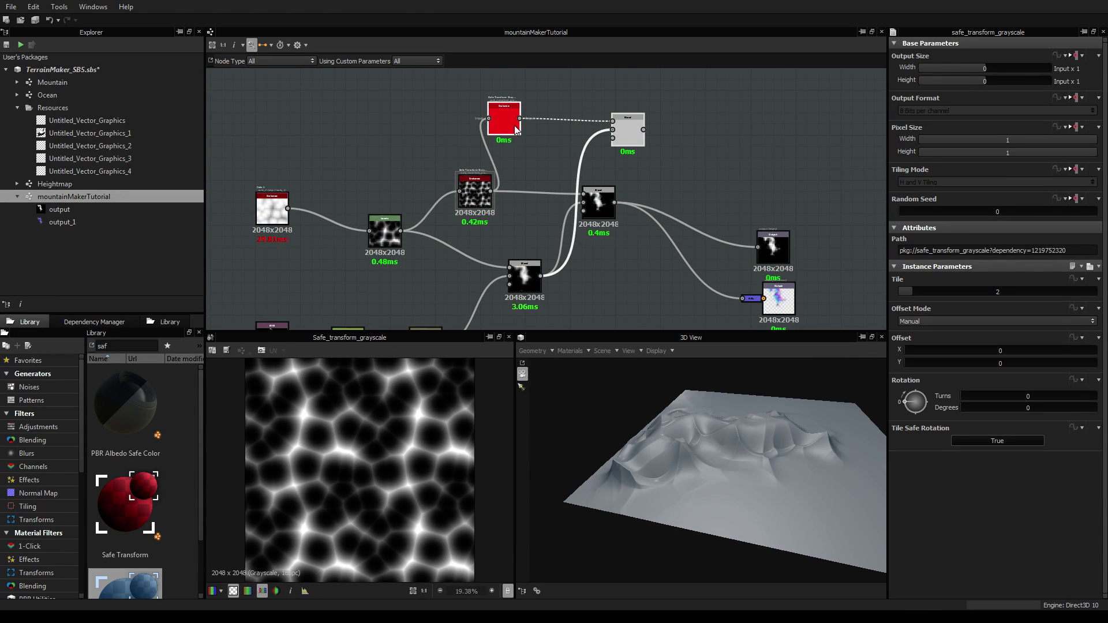
drag(615, 202, 613, 129)
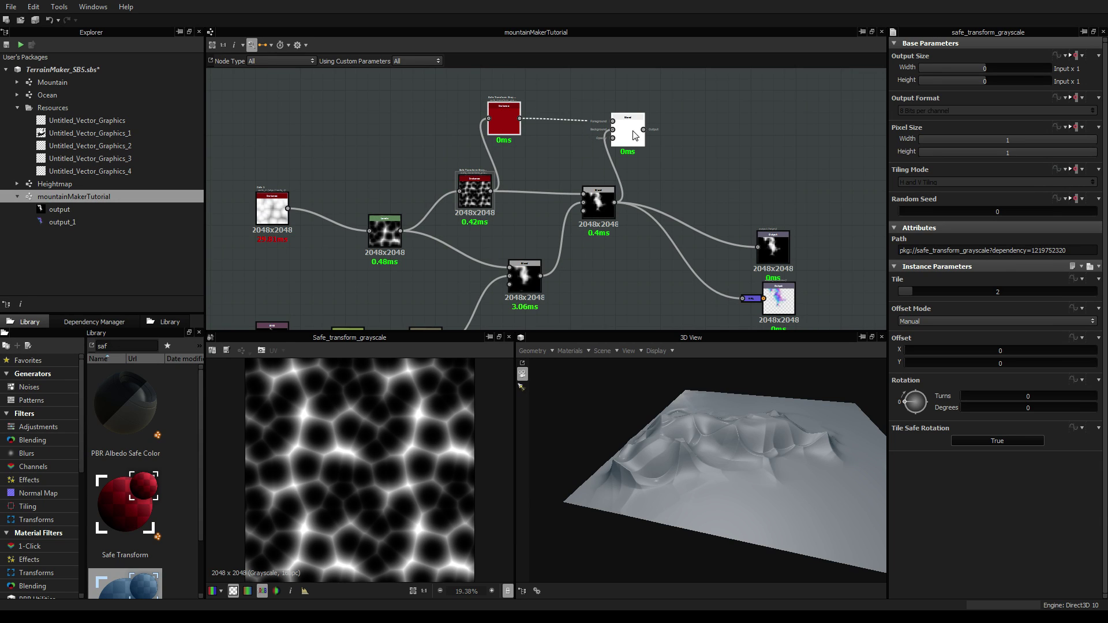
shift+drag(614, 202, 645, 130)
drag(698, 406, 675, 414)
scroll(778, 436, up, 3)
scroll(646, 240, down, 3)
scroll(646, 240, up, 1)
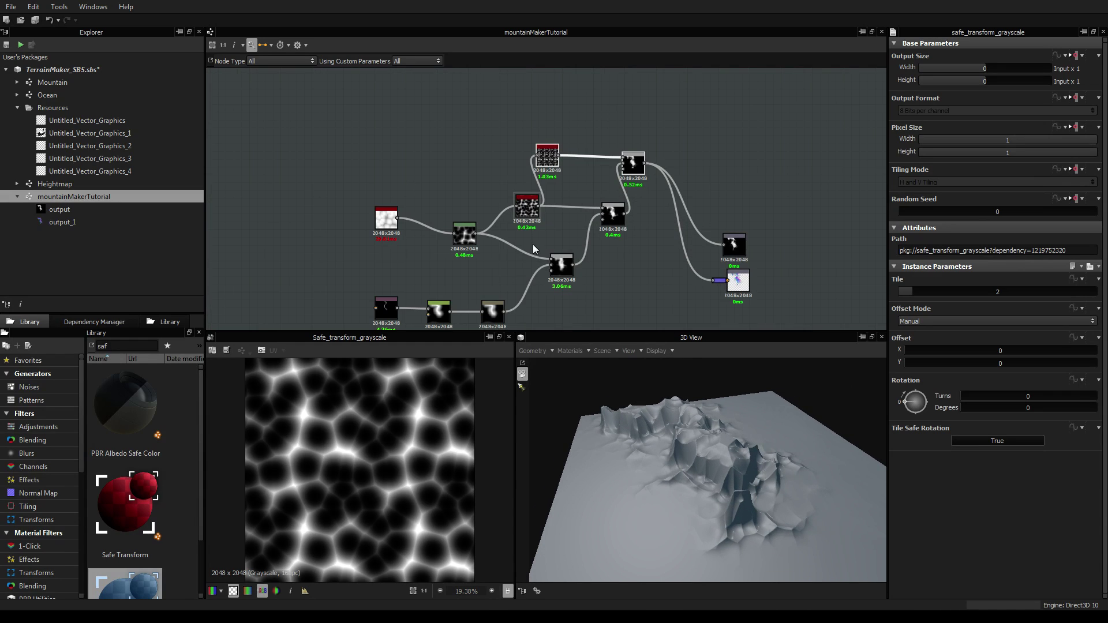
Step: Tidy the node layout, moving the two output nodes to the right
drag(395, 225, 399, 242)
scroll(583, 216, down, 2)
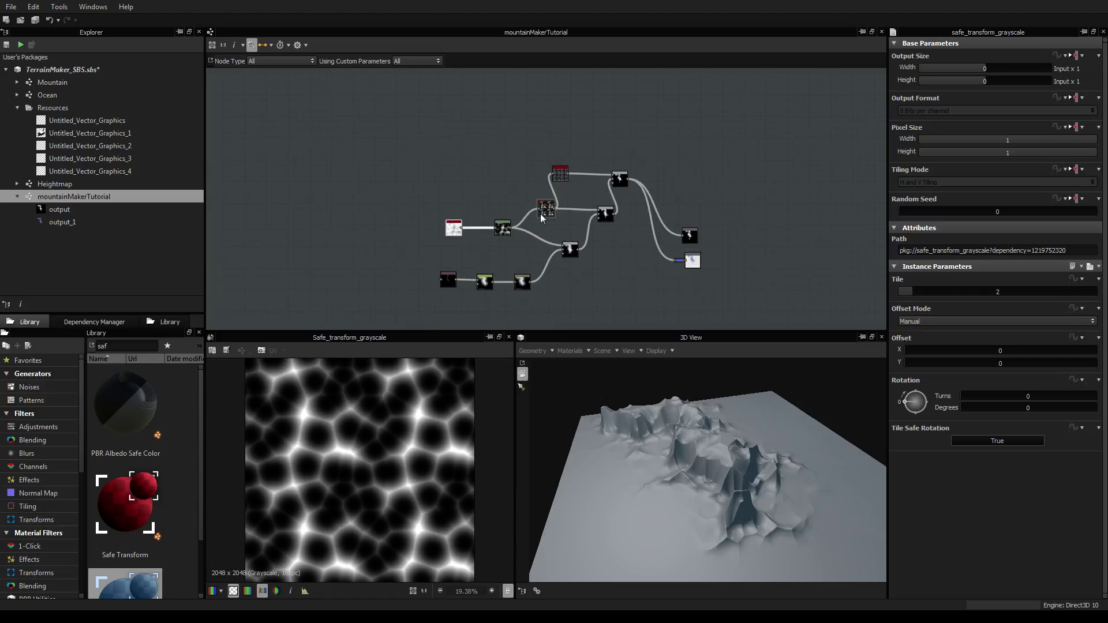
drag(562, 177, 579, 186)
drag(718, 215, 782, 259)
scroll(618, 143, up, 2)
Step: Add a third Safe Transform and Blend pair chained from the previous one, feeding both outputs
drag(527, 161, 680, 140)
key(ctrl+v)
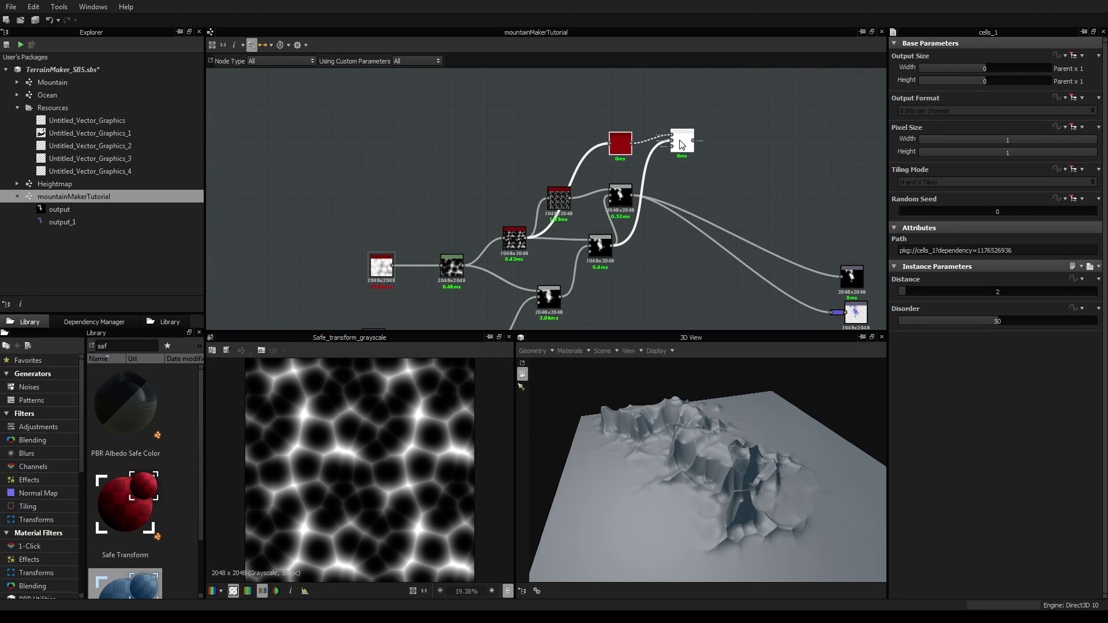
drag(570, 197, 667, 151)
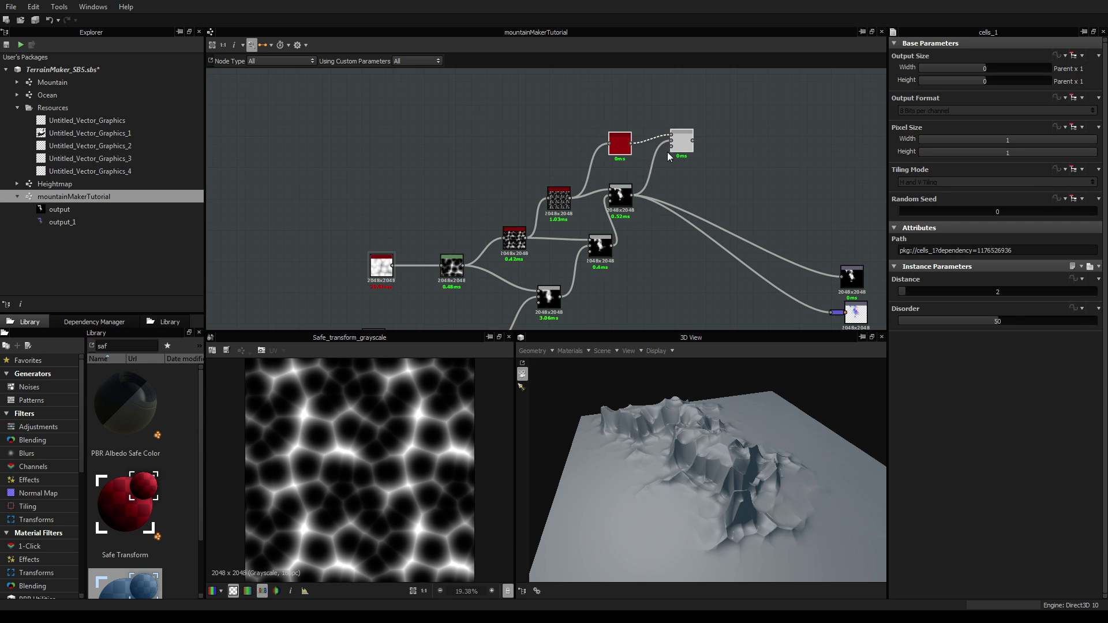
shift+drag(631, 196, 692, 140)
drag(717, 470, 764, 415)
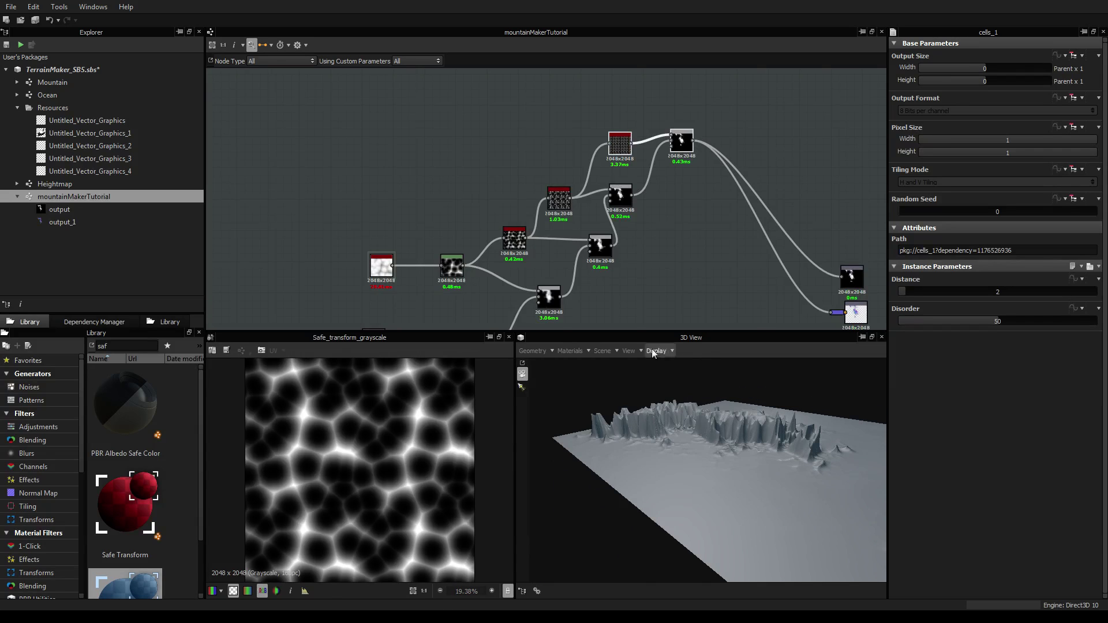
scroll(640, 325, down, 3)
scroll(639, 323, up, 4)
Step: Preview the top Safe Transform, then duplicate the top node pair up and right
double_click(612, 119)
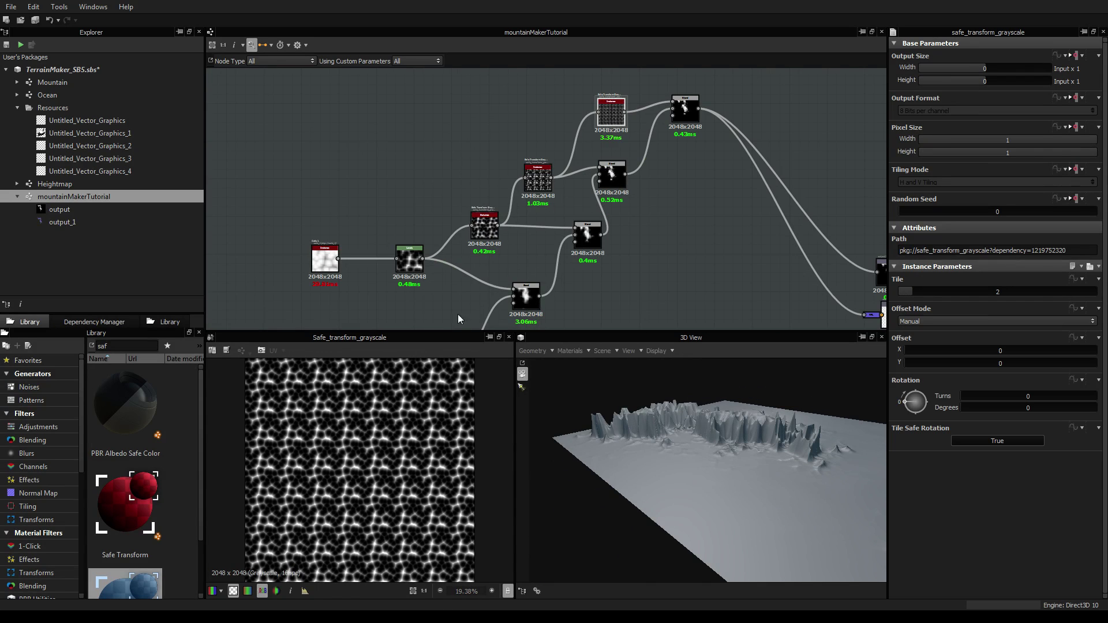
middle_drag(720, 282, 658, 326)
scroll(658, 324, down, 2)
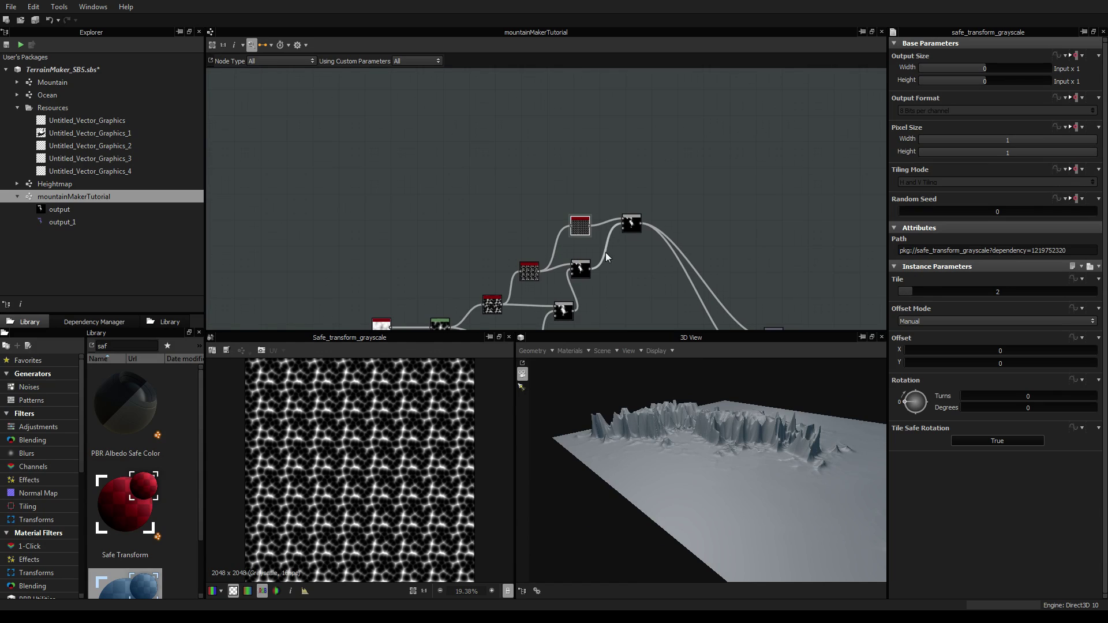
drag(581, 209, 639, 222)
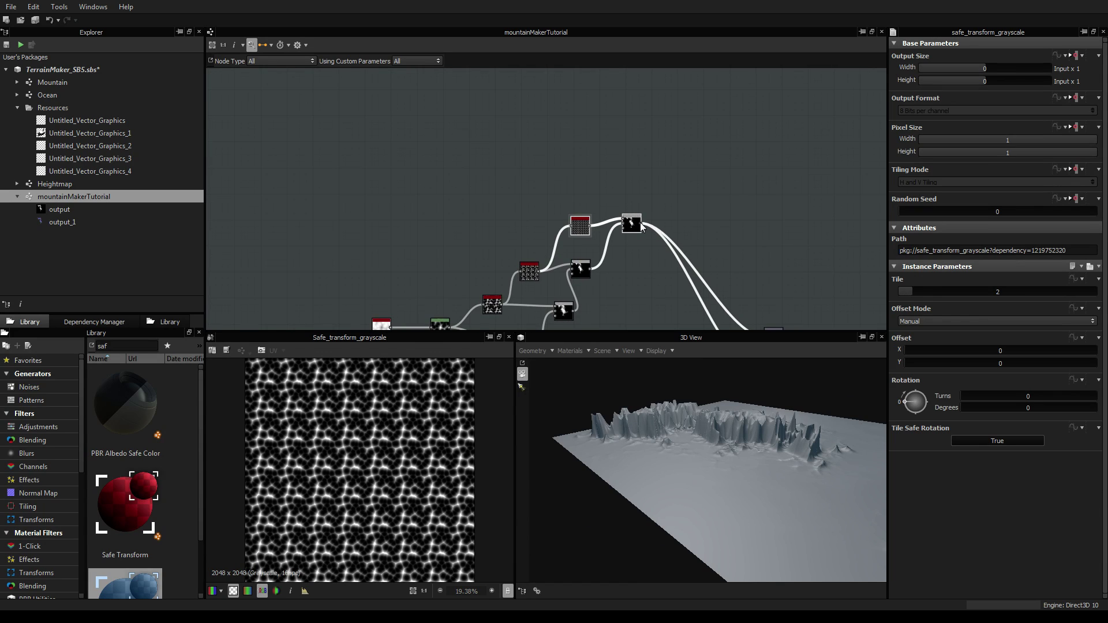
key(ctrl+d)
drag(574, 201, 674, 187)
Step: Chain the new pair from the previous one and move the output links to its Blend
drag(590, 228, 663, 185)
middle_drag(771, 203, 749, 181)
shift+drag(619, 200, 662, 161)
scroll(665, 275, down, 2)
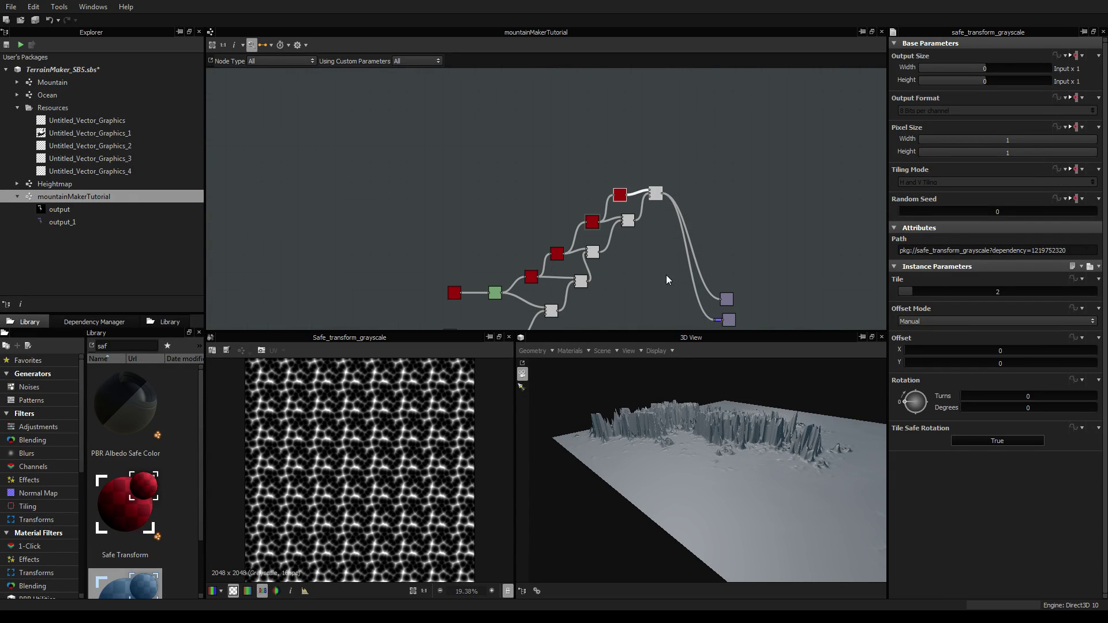
drag(693, 420, 822, 431)
Step: Pan the graph to show the lower node row and centre the whole chain
scroll(642, 422, up, 3)
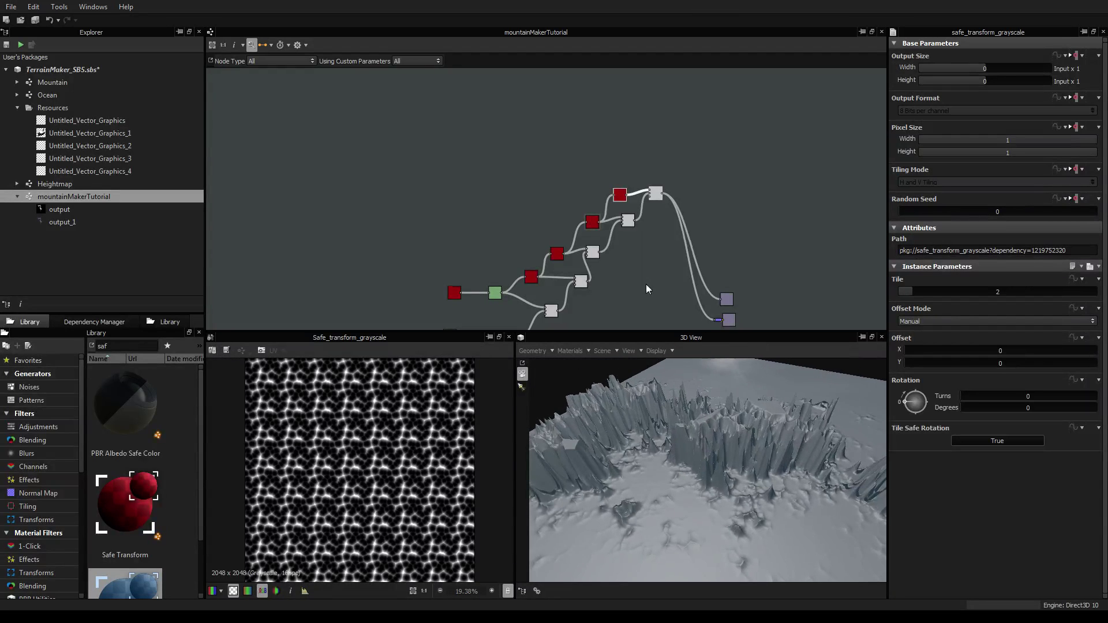
middle_drag(646, 284, 650, 244)
scroll(650, 243, down, 1)
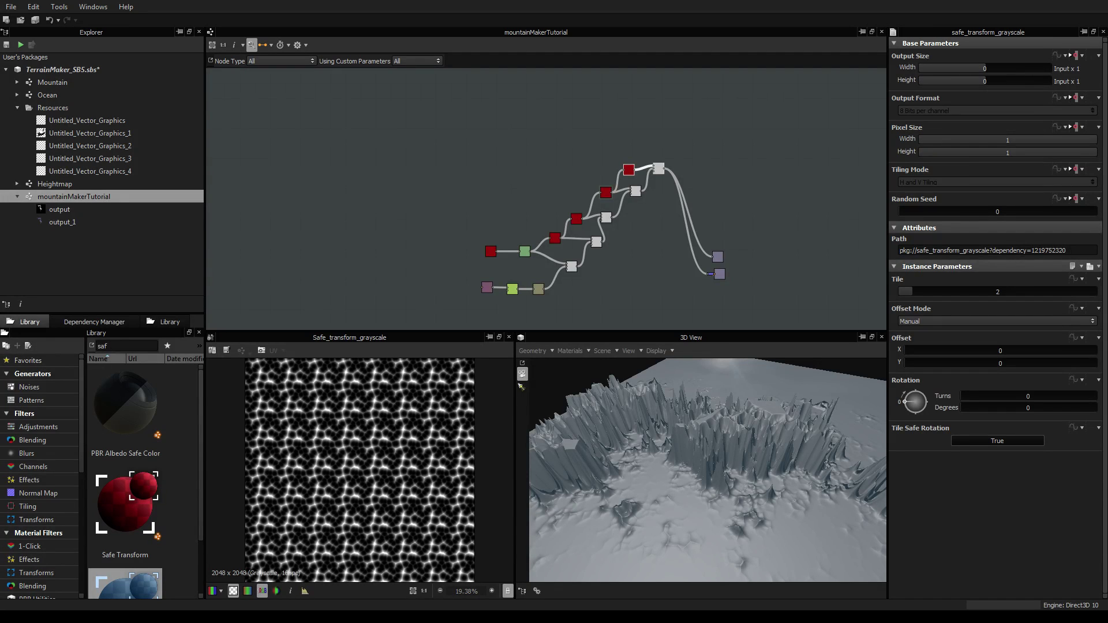
middle_drag(702, 202, 623, 196)
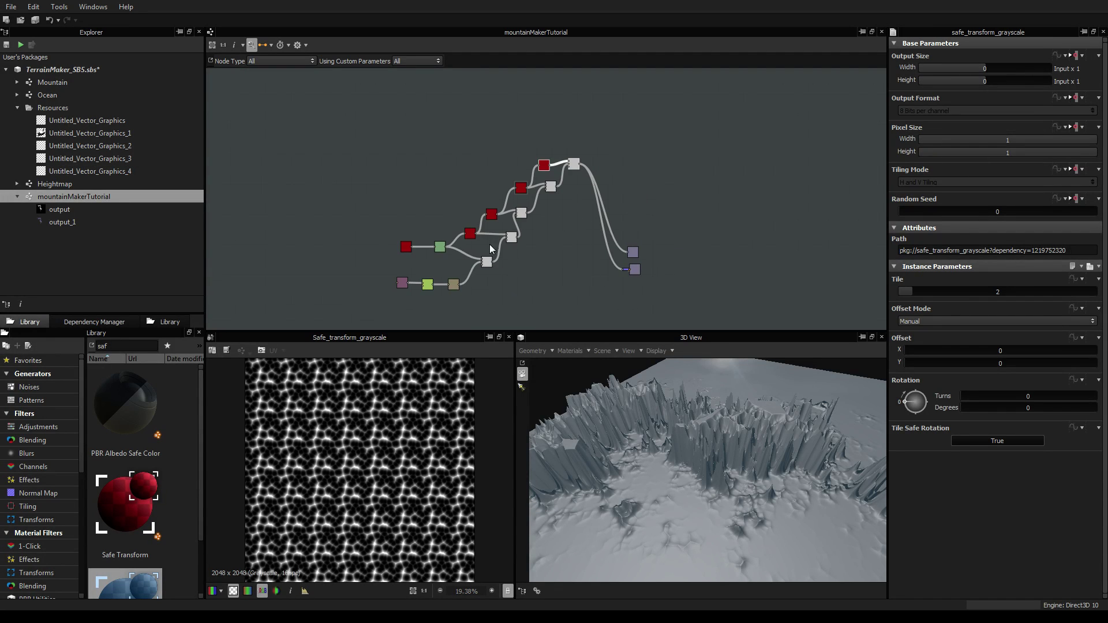
Step: Preview the lower Blend and turn the next detail Blends' opacity down to 0
click(484, 262)
double_click(485, 262)
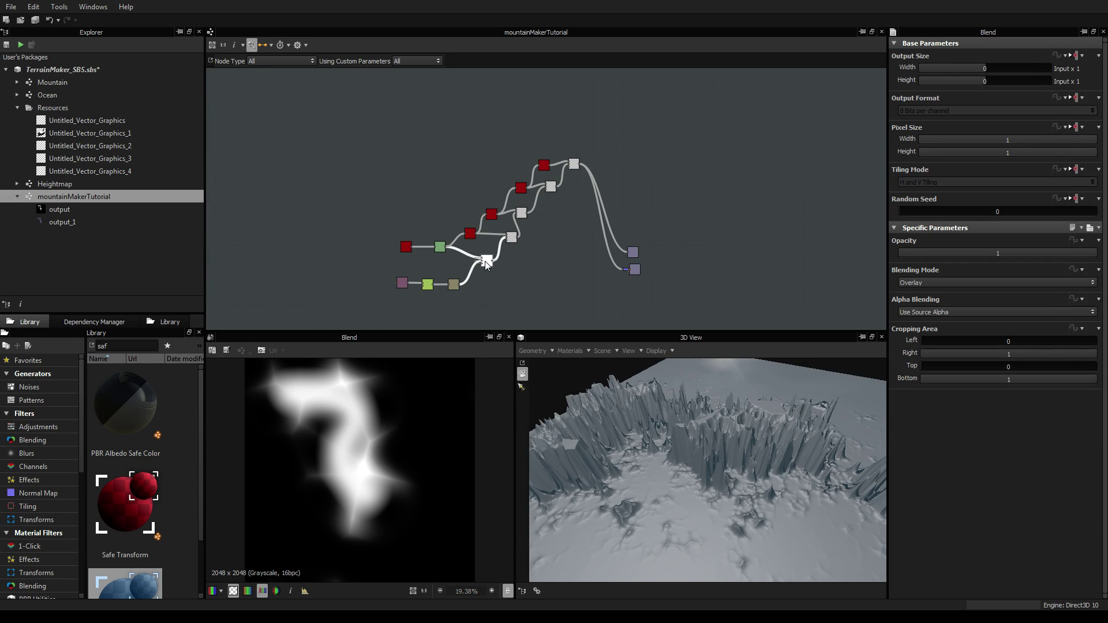
click(512, 237)
drag(1004, 251, 788, 251)
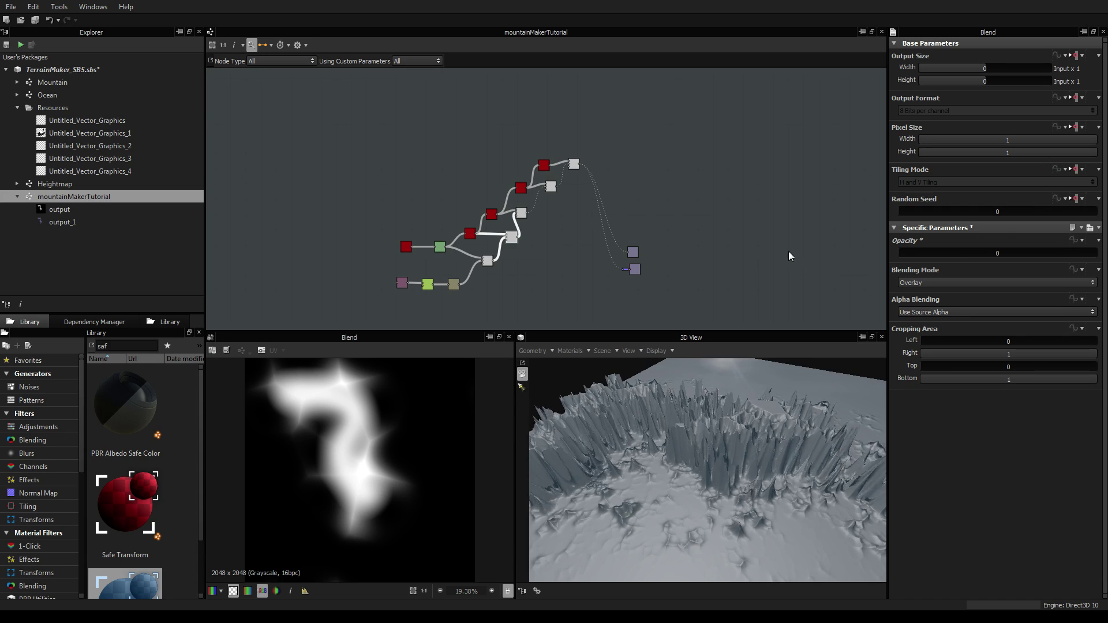
click(517, 213)
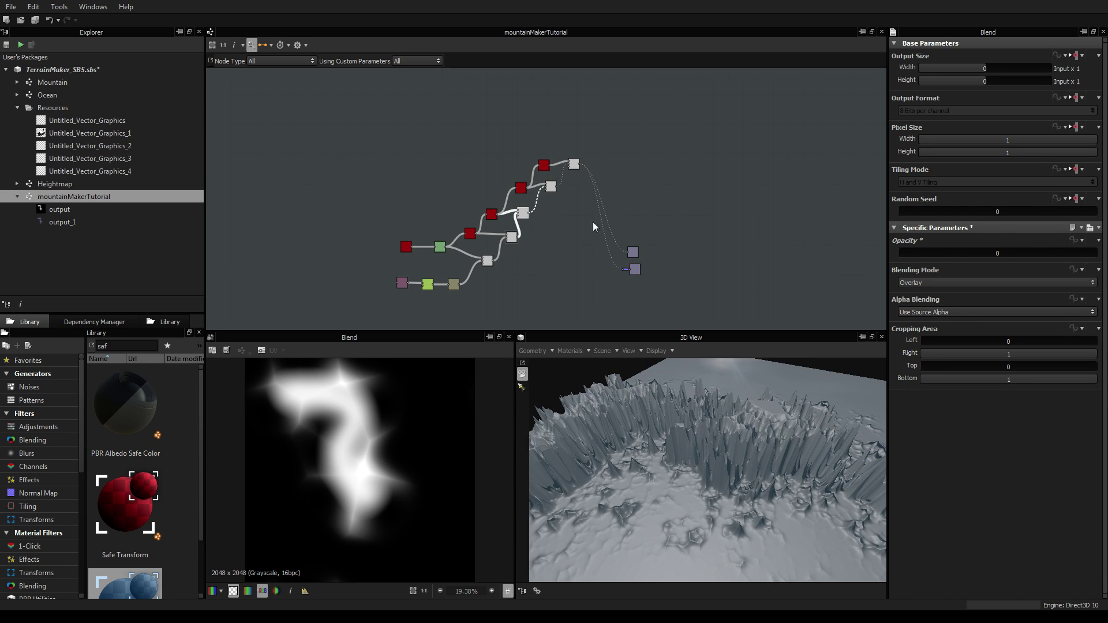
key(ctrl+z)
scroll(523, 213, up, 3)
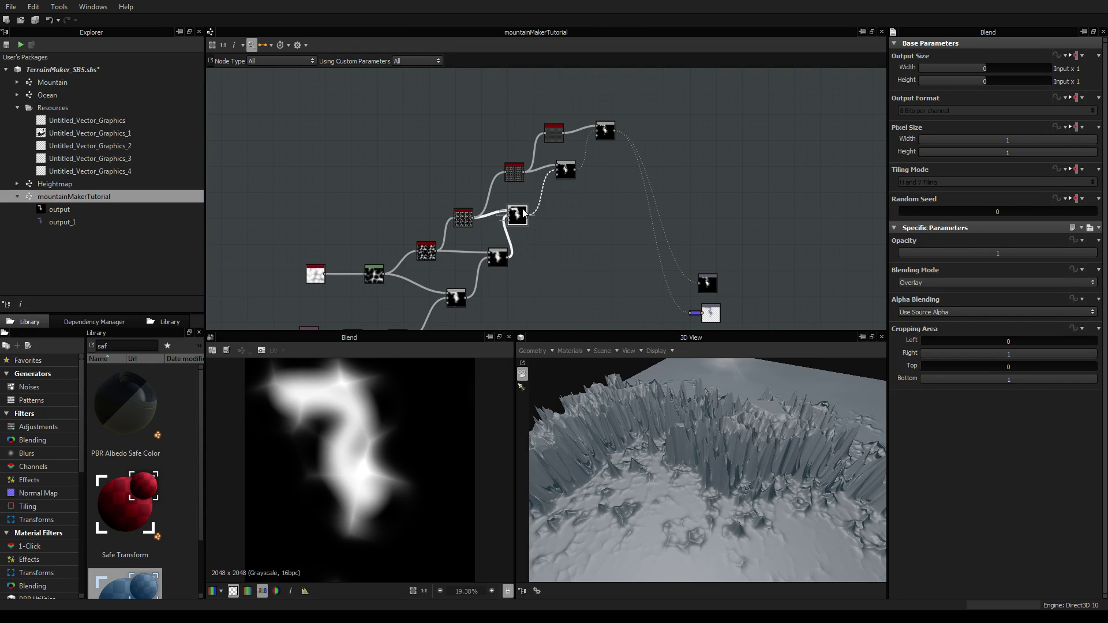
drag(987, 255, 796, 247)
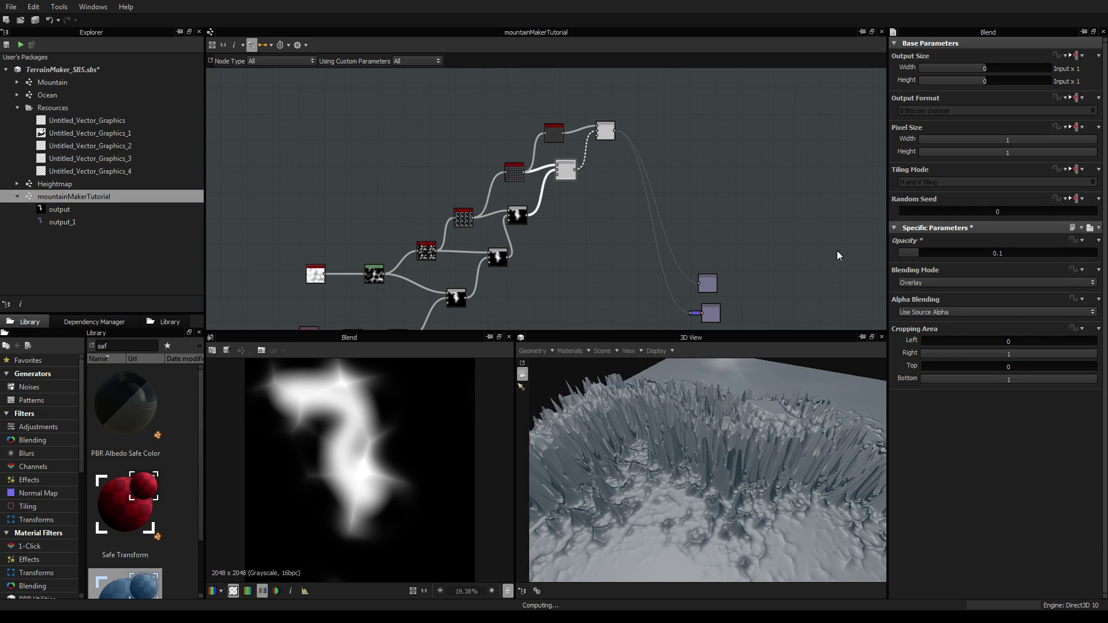
Step: Mute the top Blend at opacity 0 and tidy the leftmost nodes' positions
click(601, 132)
drag(868, 249, 716, 248)
scroll(590, 172, down, 4)
scroll(591, 175, up, 3)
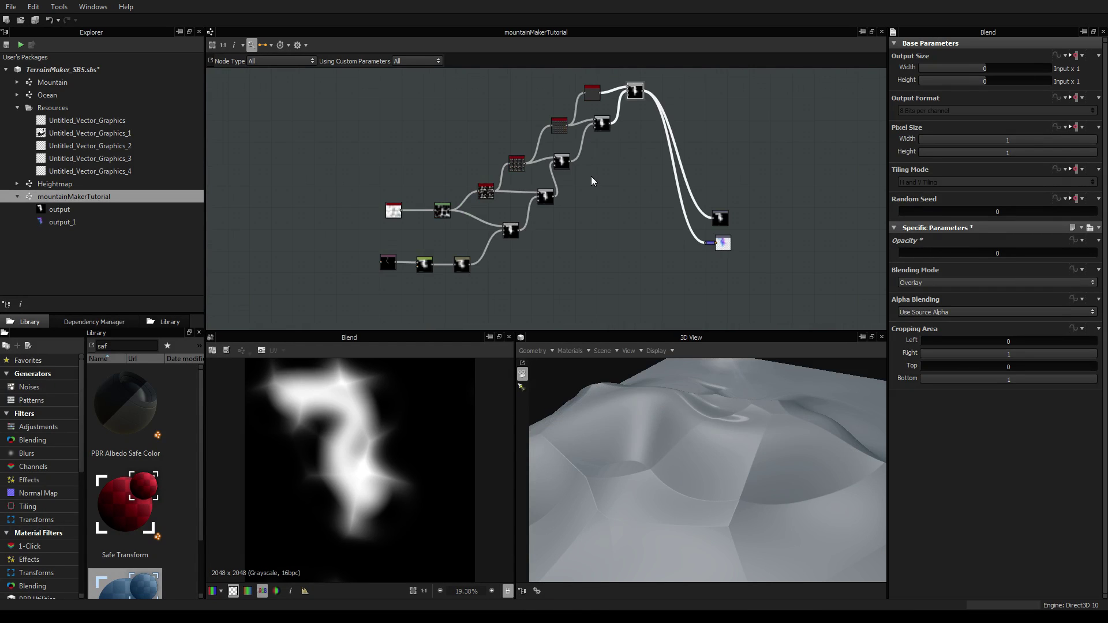
middle_drag(590, 175, 613, 199)
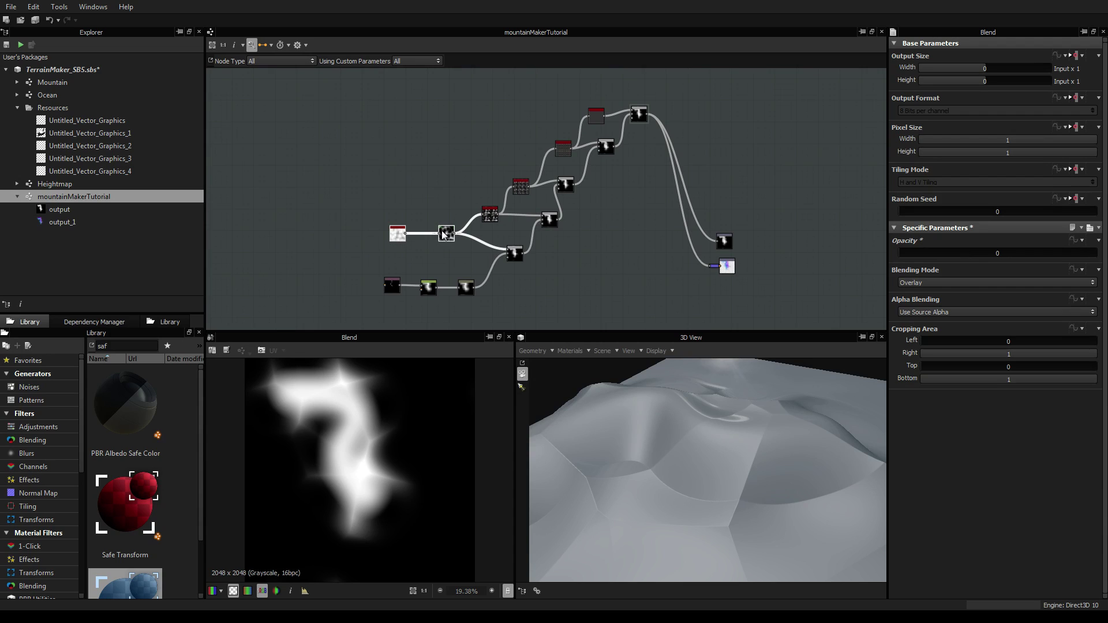
drag(443, 234, 436, 250)
drag(514, 251, 514, 263)
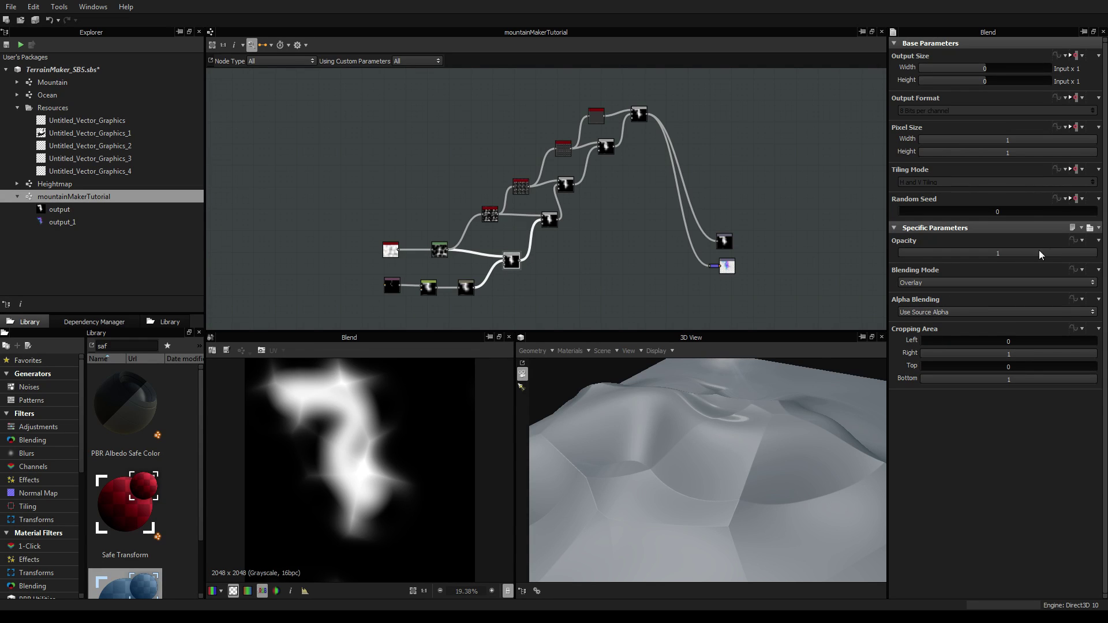
Step: Set the first Blend to Soft Light at 0.84 opacity
drag(1038, 250, 1065, 251)
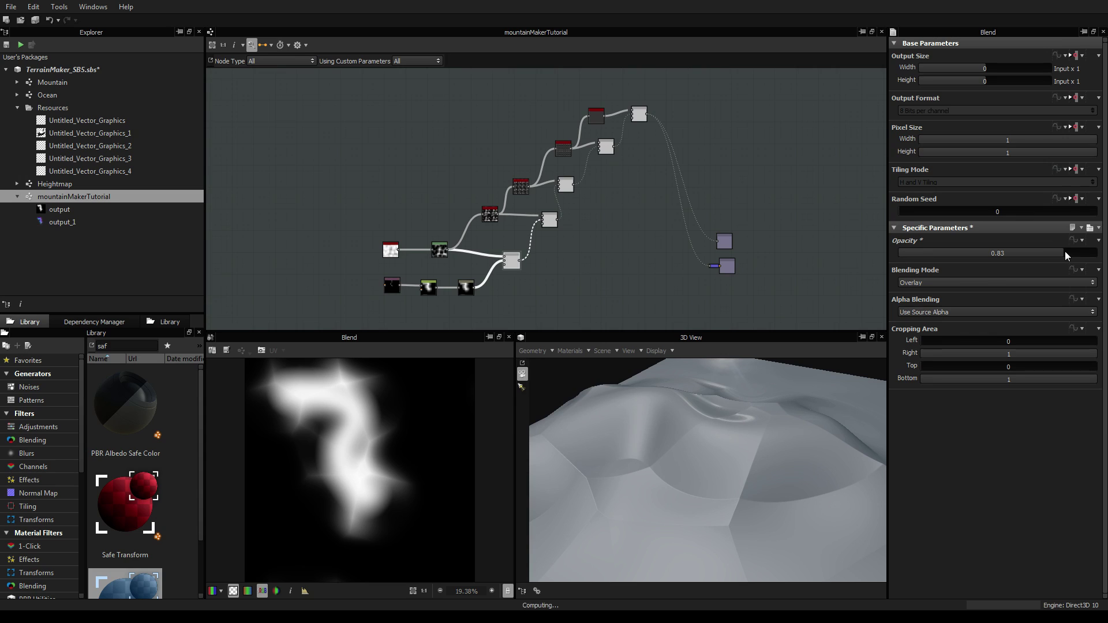
click(974, 281)
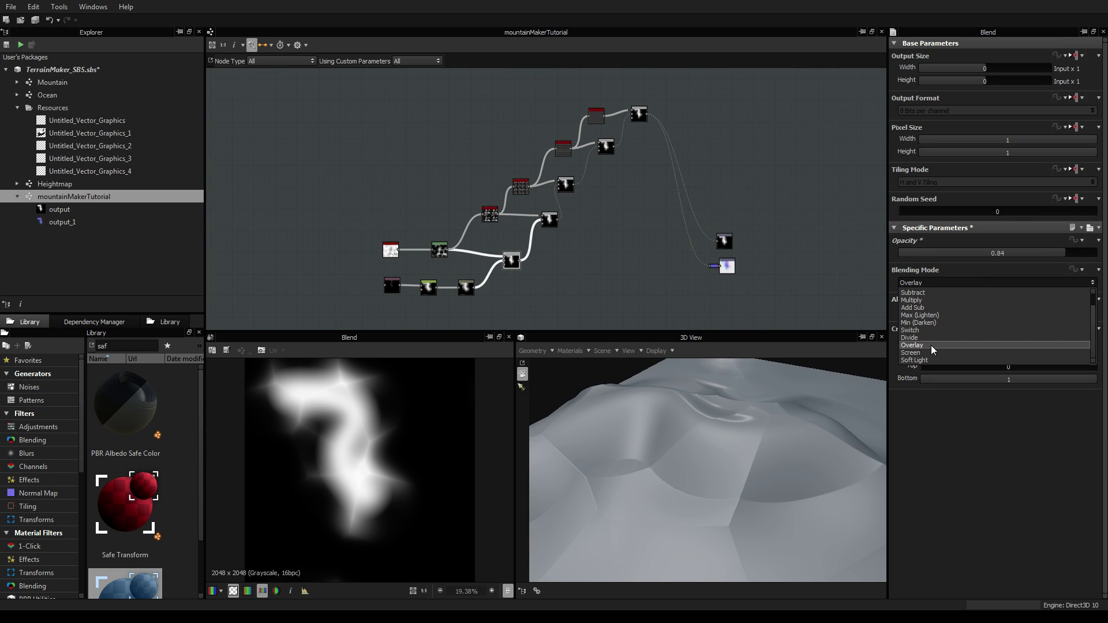
click(925, 358)
drag(615, 421, 708, 401)
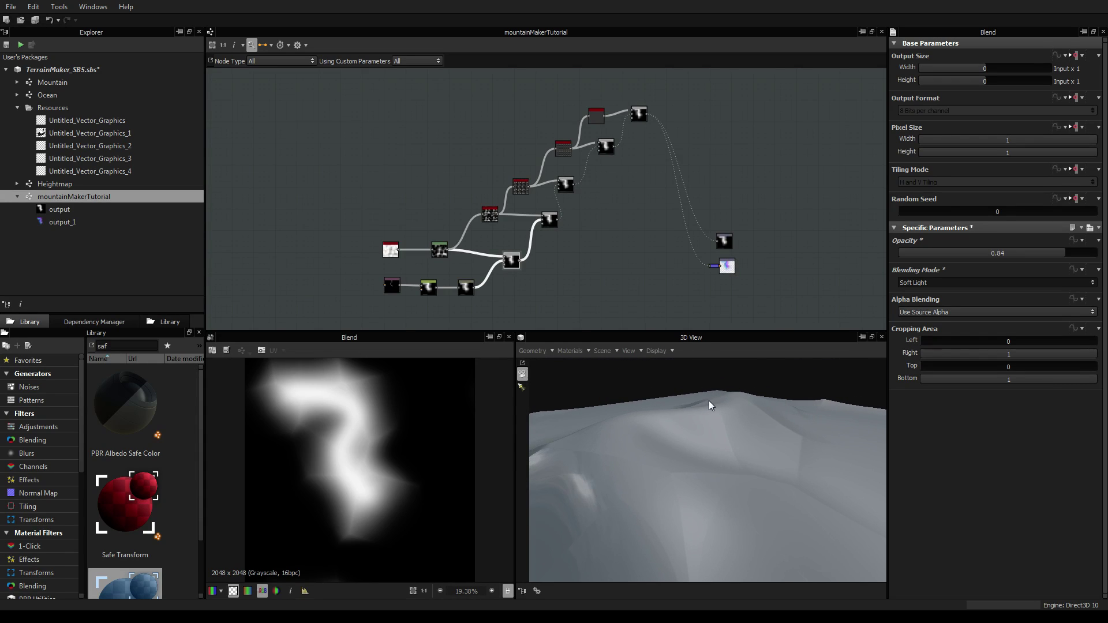
click(434, 288)
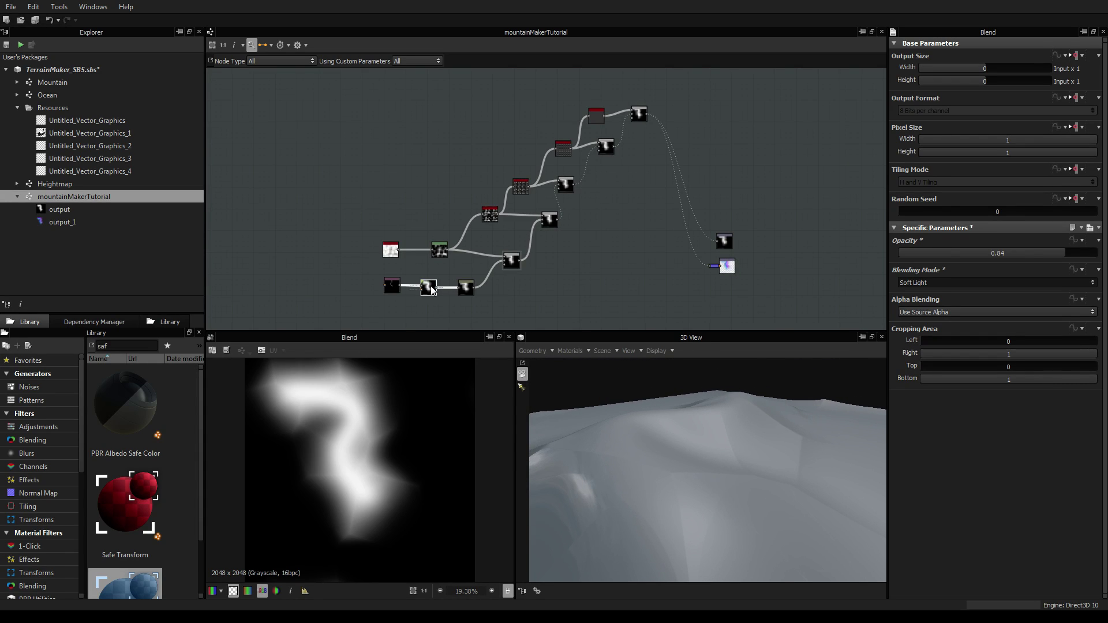
Step: Lower the Blur node's Intensity to about 2.71 and check the crisper terrain
click(460, 286)
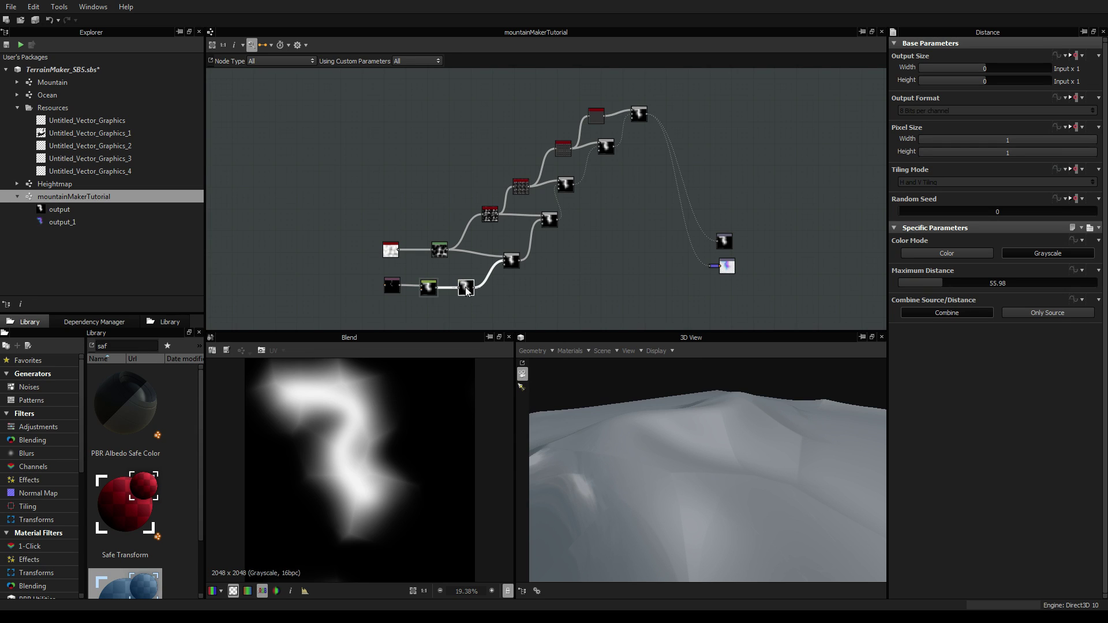
drag(998, 253, 934, 260)
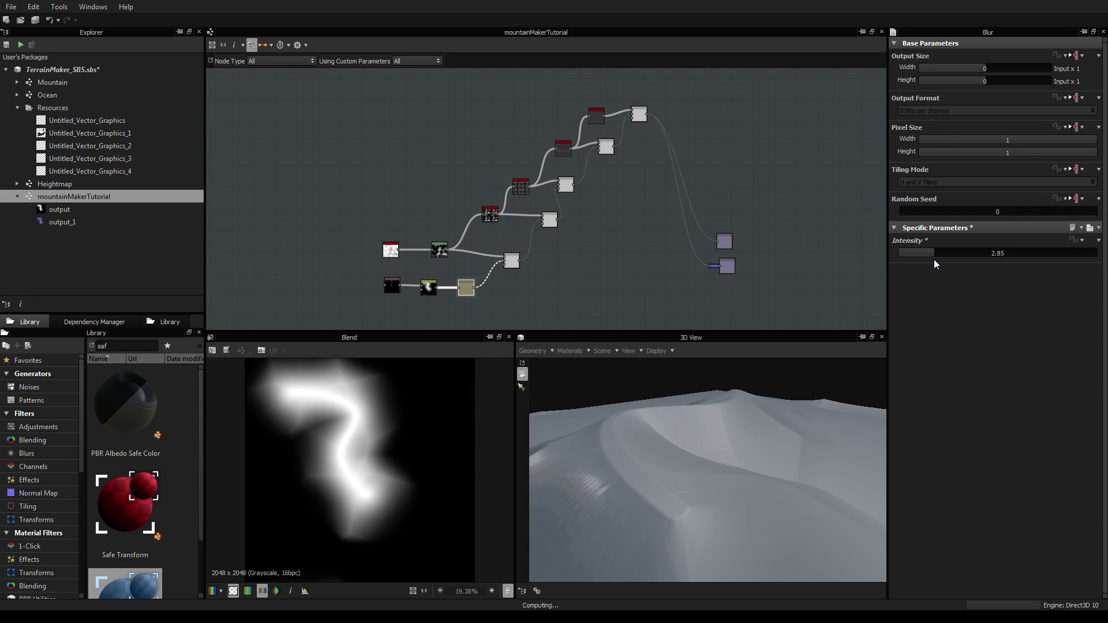
mouse_move(680, 422)
mouse_down()
mouse_move(656, 478)
mouse_move(648, 452)
mouse_move(684, 411)
mouse_up()
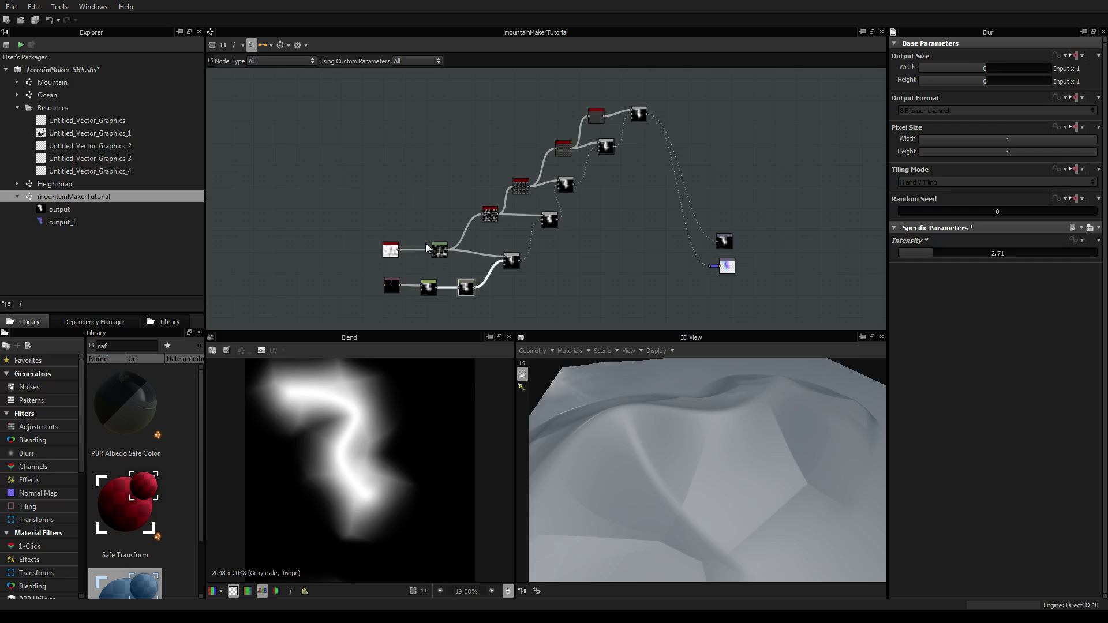
click(511, 259)
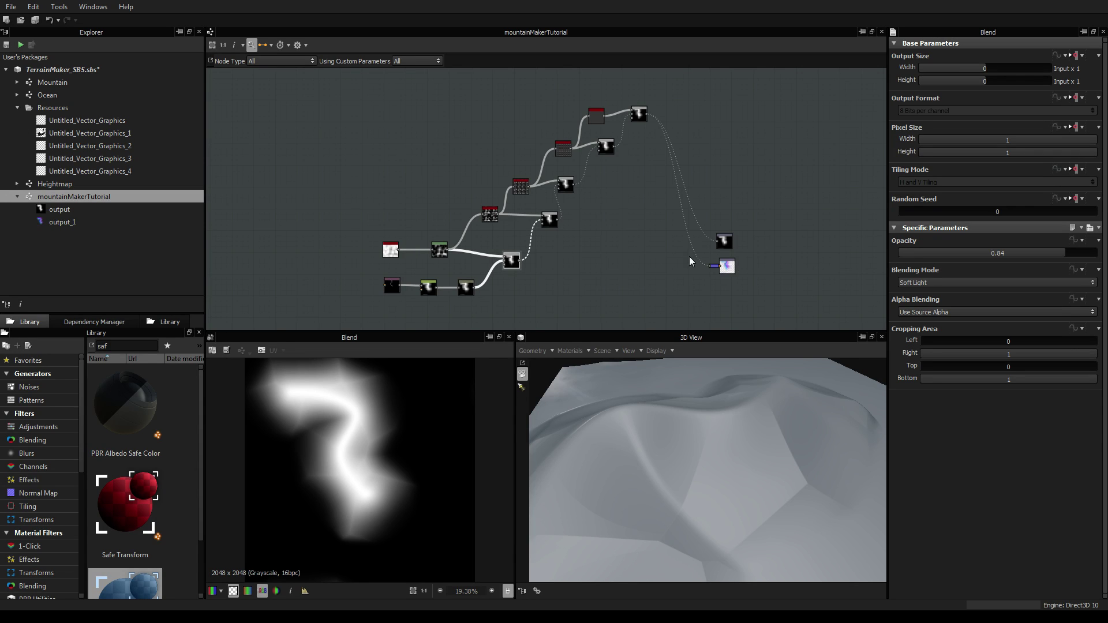
Step: Restore the first Blend to opacity 1 and fade the next Blend in at low opacity
drag(1062, 253, 1095, 252)
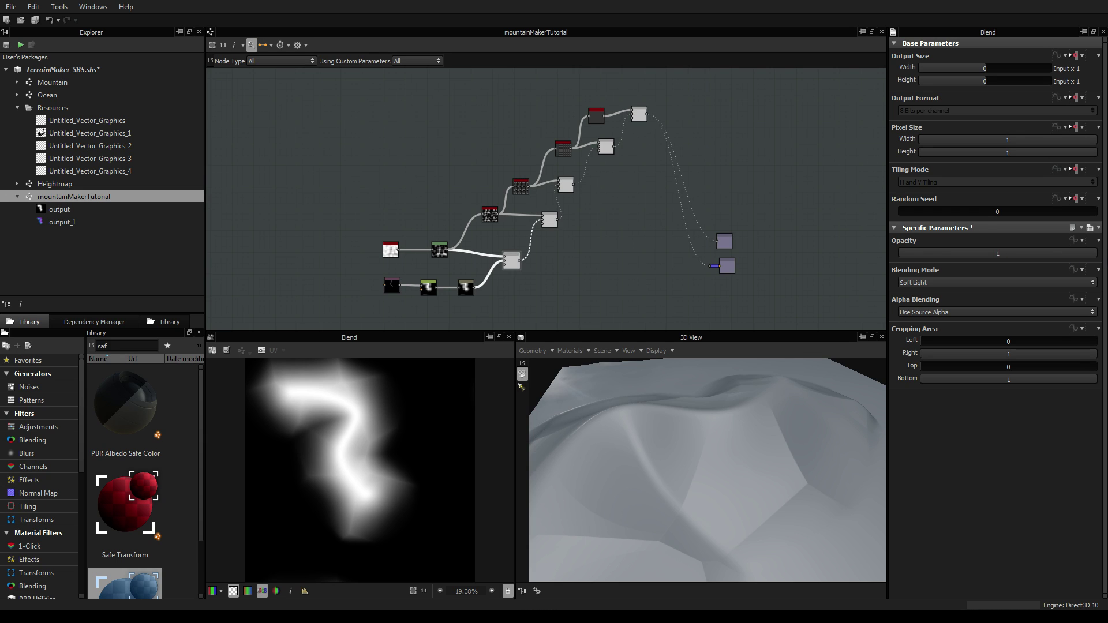
drag(725, 454, 745, 438)
click(549, 219)
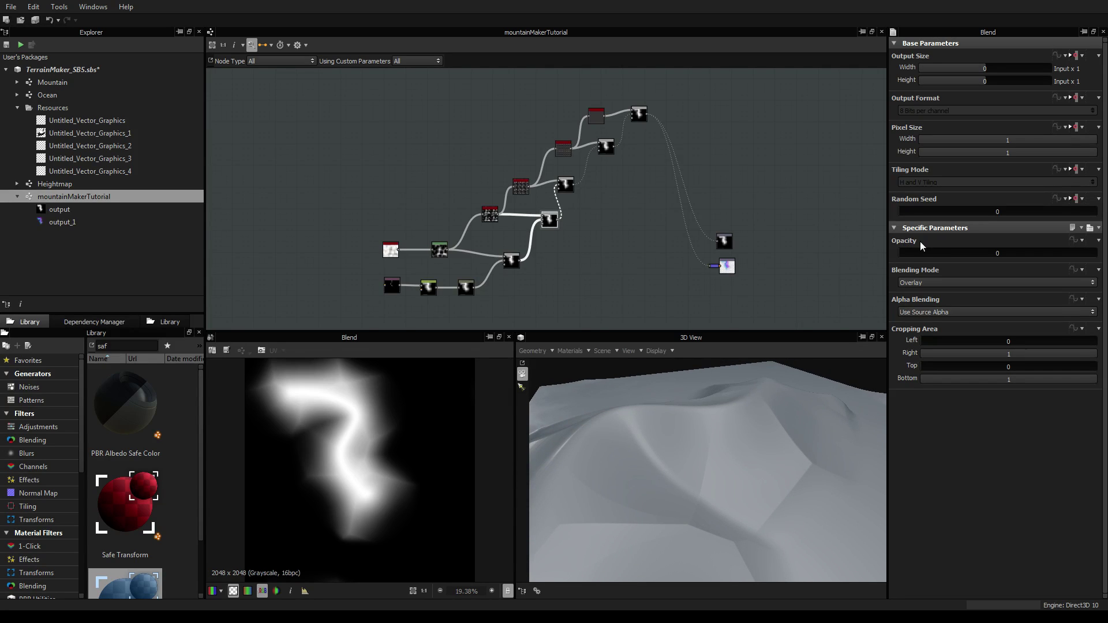
drag(901, 250, 945, 254)
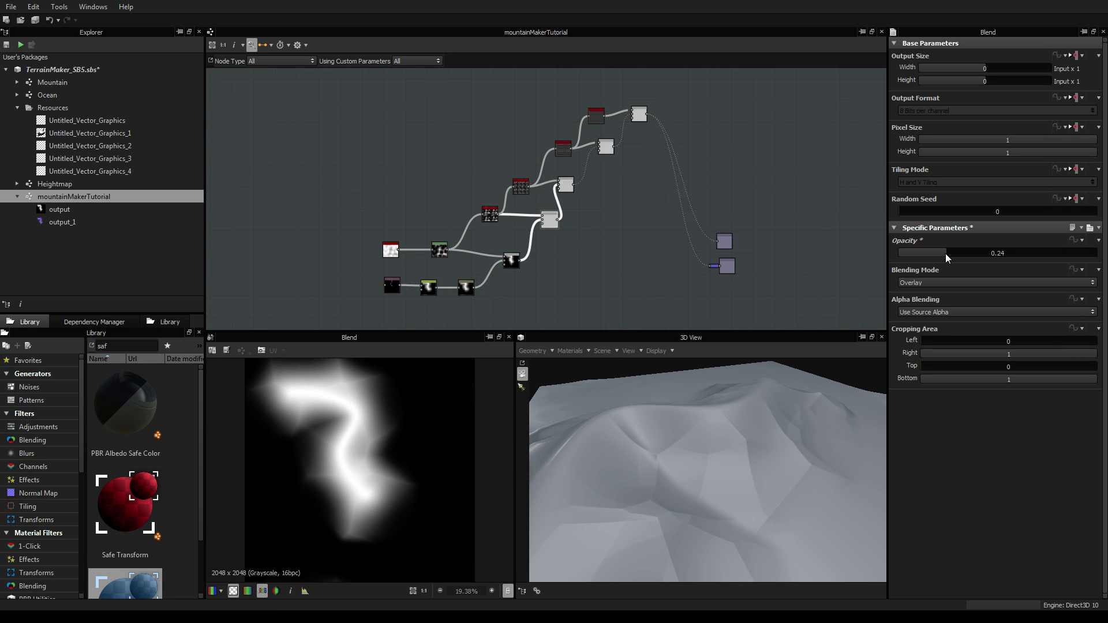
Step: Fade the following two Blends in faintly, at about 0.12 and 0.05 opacity
click(563, 182)
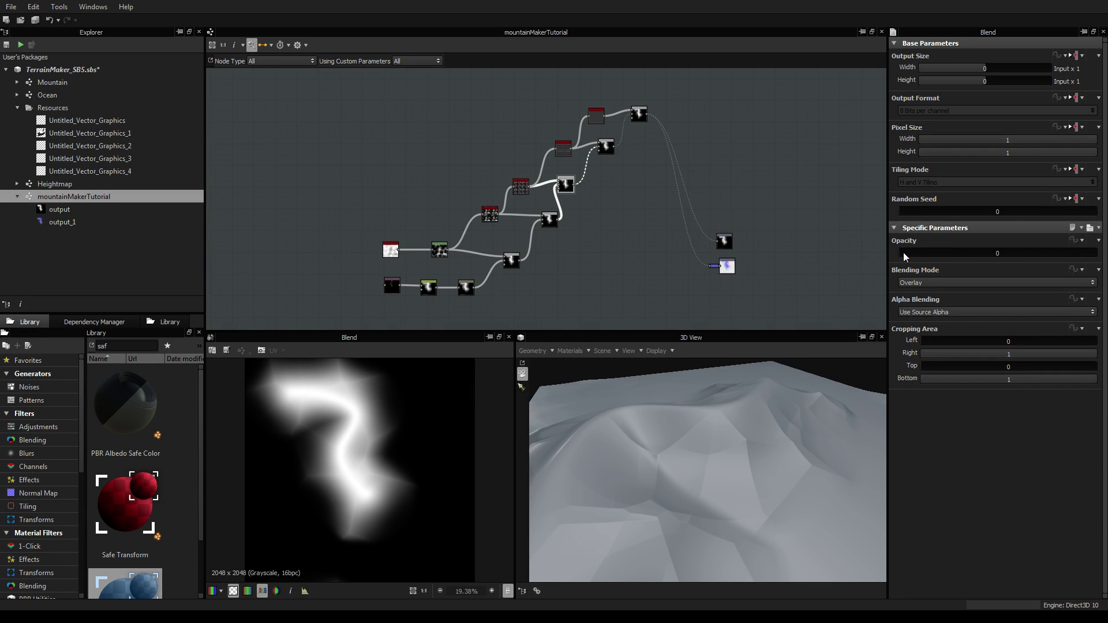
drag(902, 252, 924, 253)
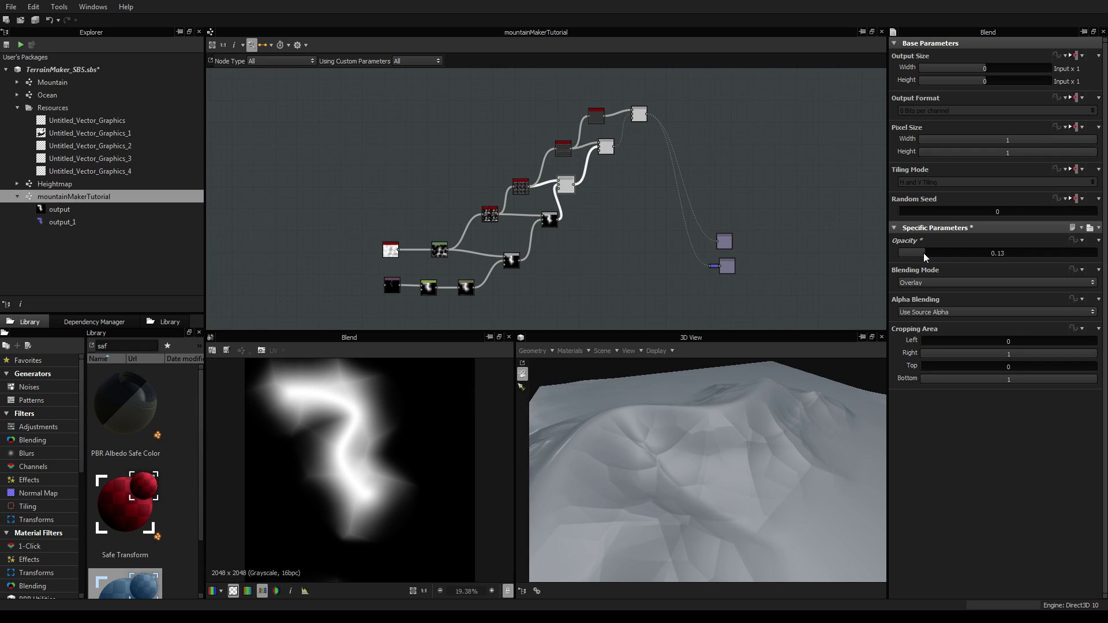
drag(626, 405, 820, 381)
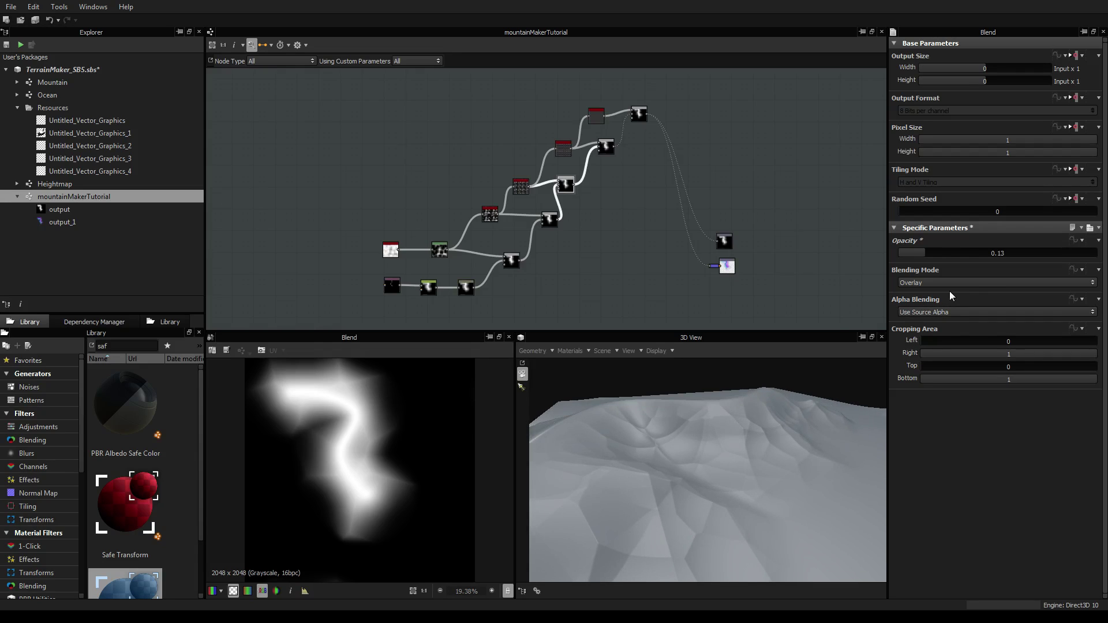
click(607, 148)
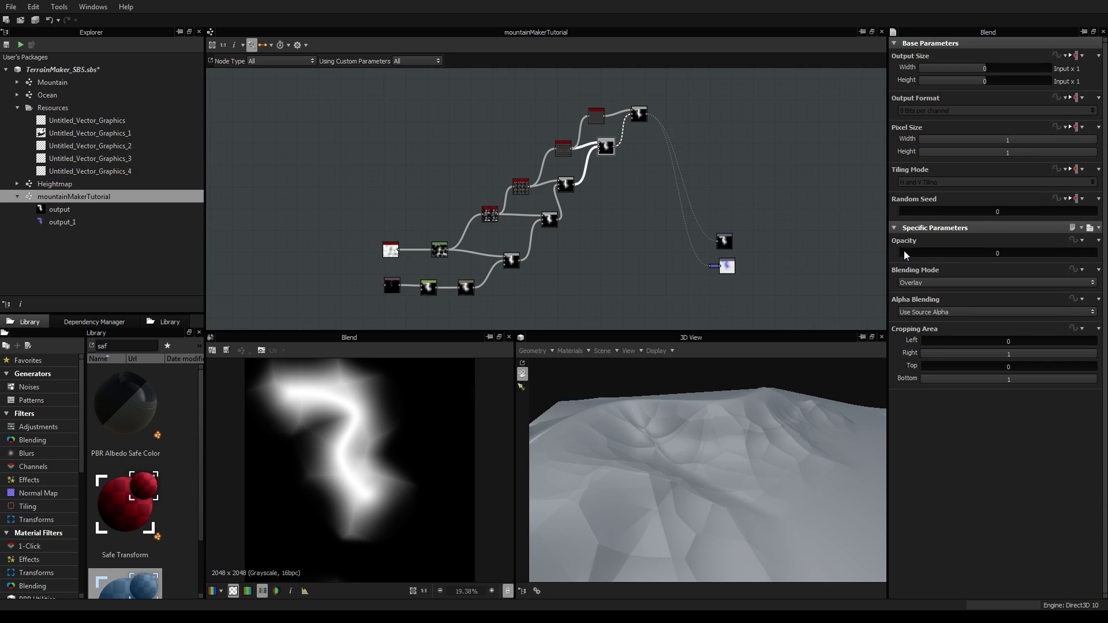
drag(904, 251, 906, 252)
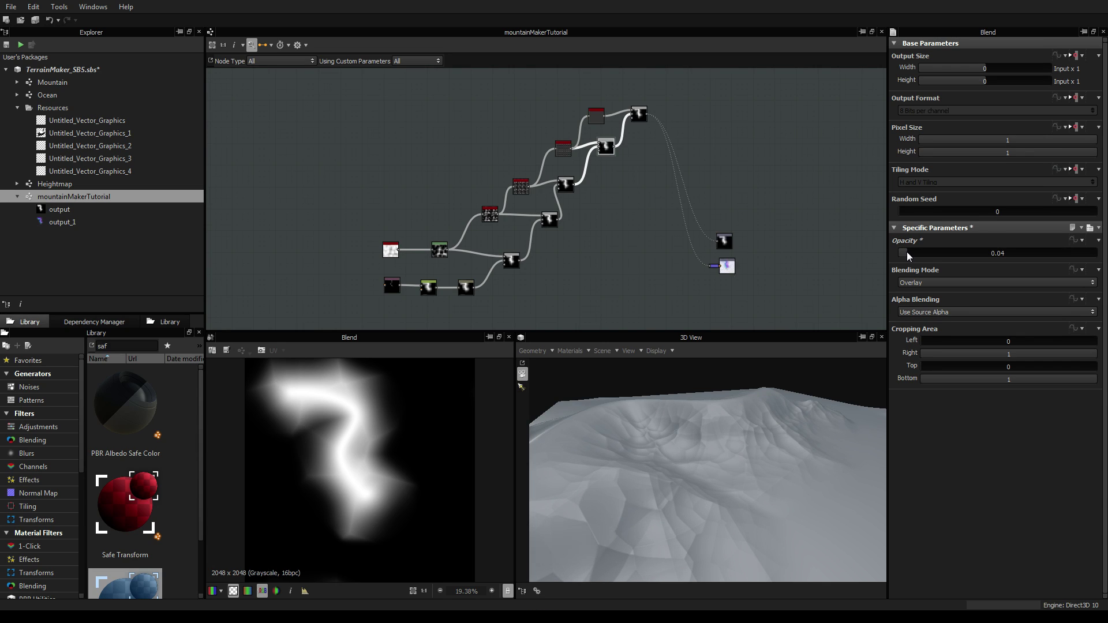
Step: Switch the faint Blend's blending mode to Multiply
click(952, 282)
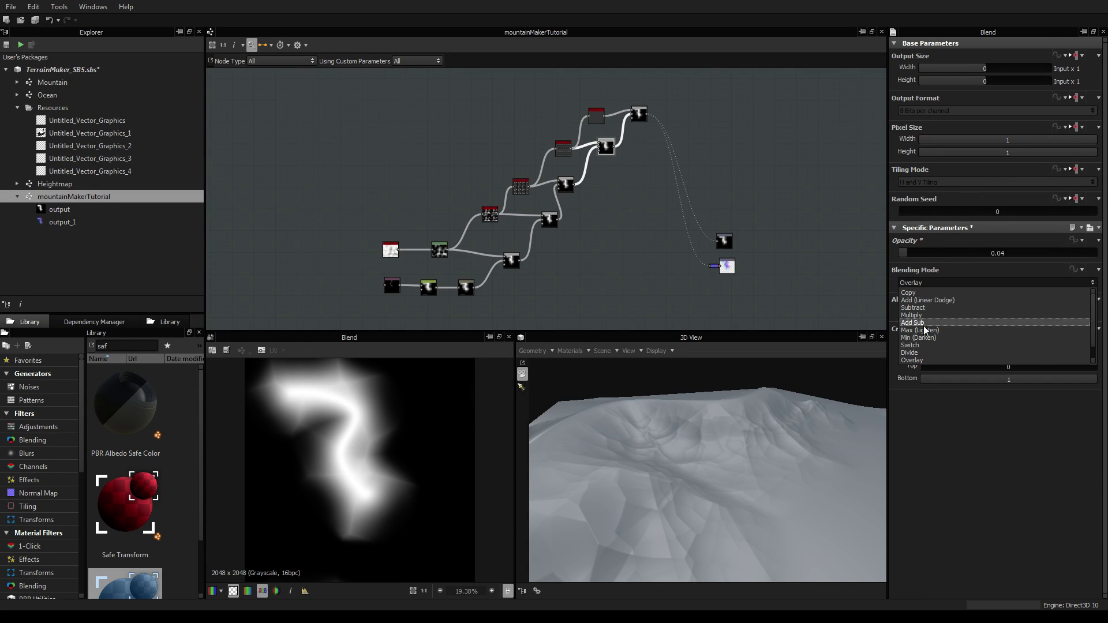
click(924, 315)
drag(706, 410, 684, 440)
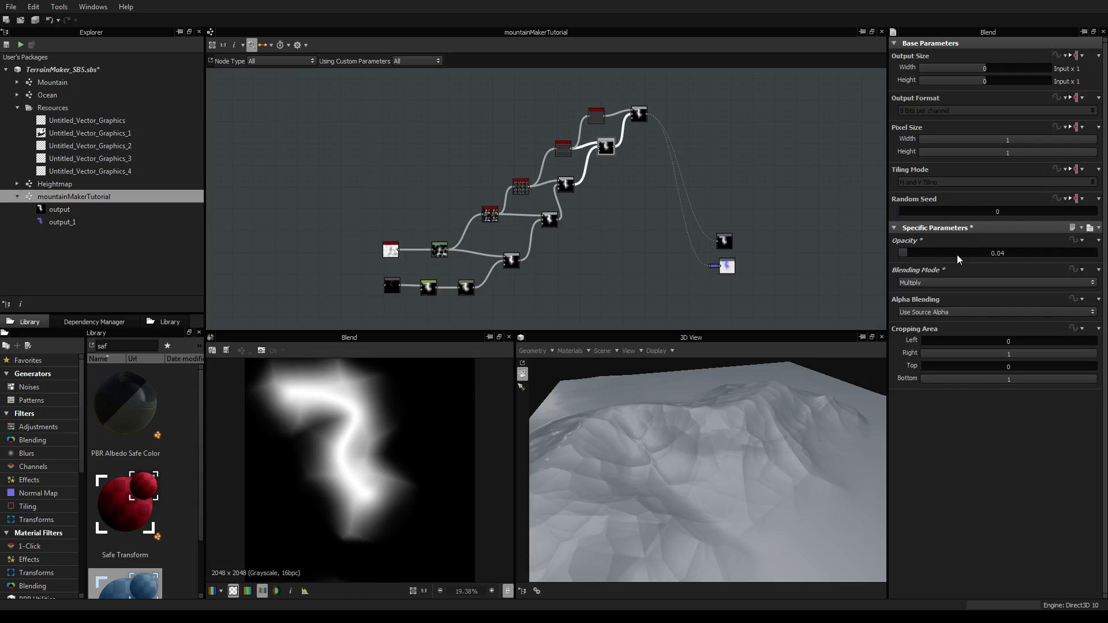
Step: Set the top-right Blend to Soft Light at 0.02 opacity
click(635, 117)
drag(905, 250, 902, 250)
click(920, 282)
scroll(922, 345, down, 1)
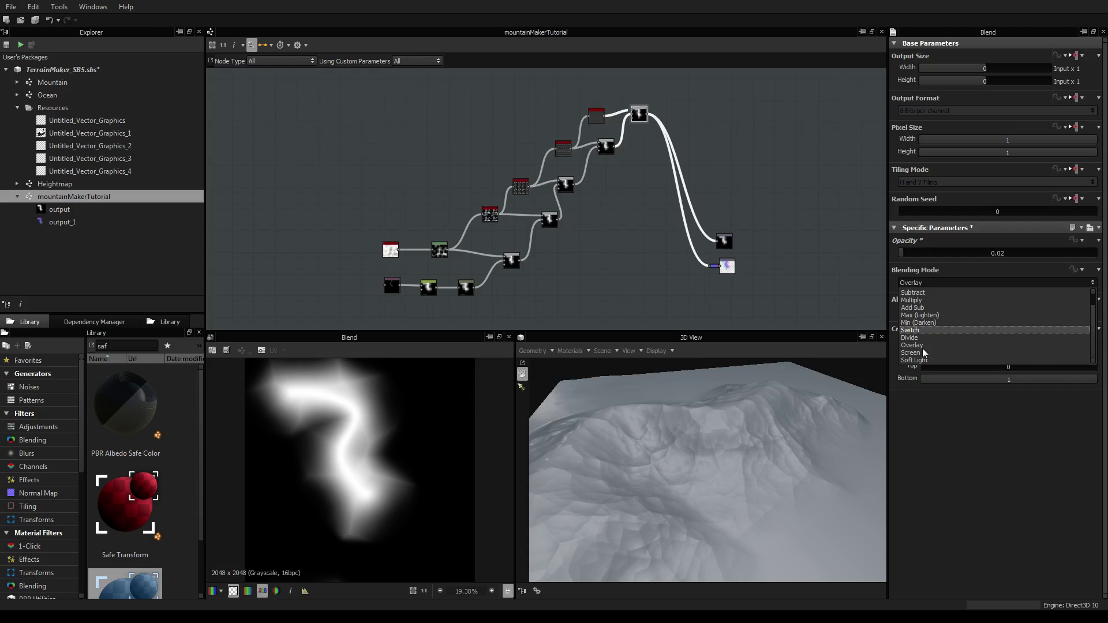
click(923, 359)
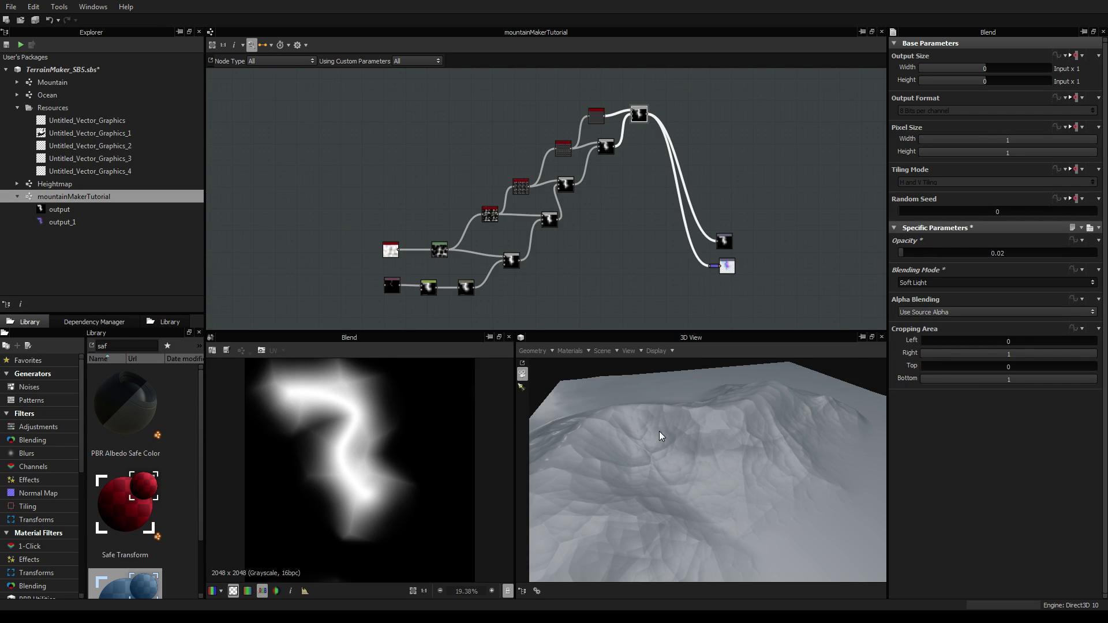
mouse_move(659, 431)
mouse_down()
mouse_move(712, 430)
mouse_move(666, 430)
mouse_up()
scroll(398, 412, down, 1)
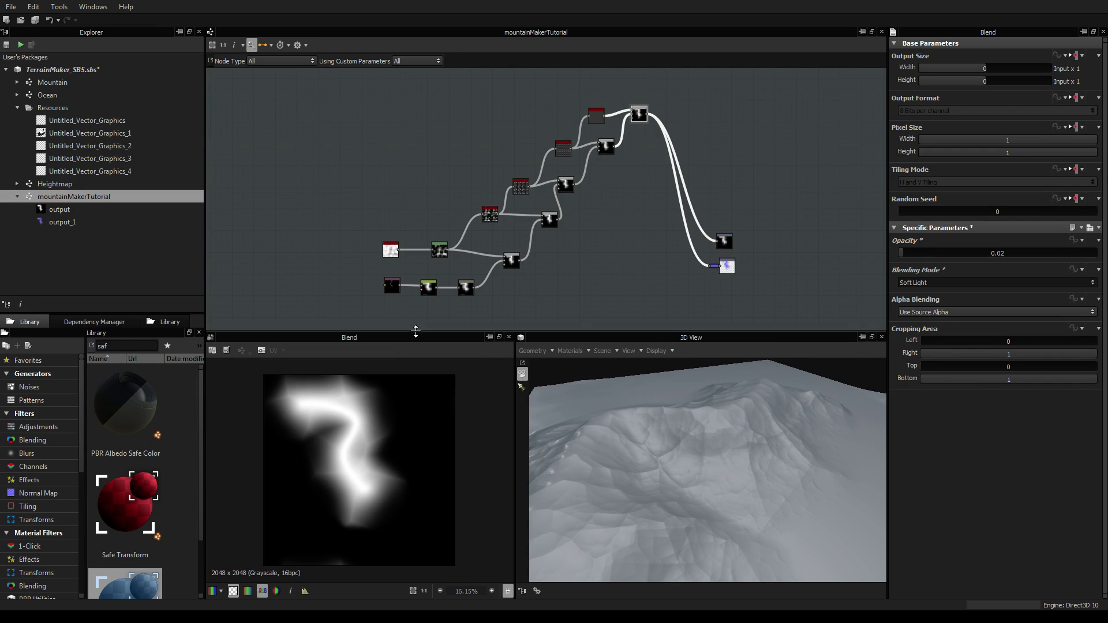
scroll(398, 263, up, 2)
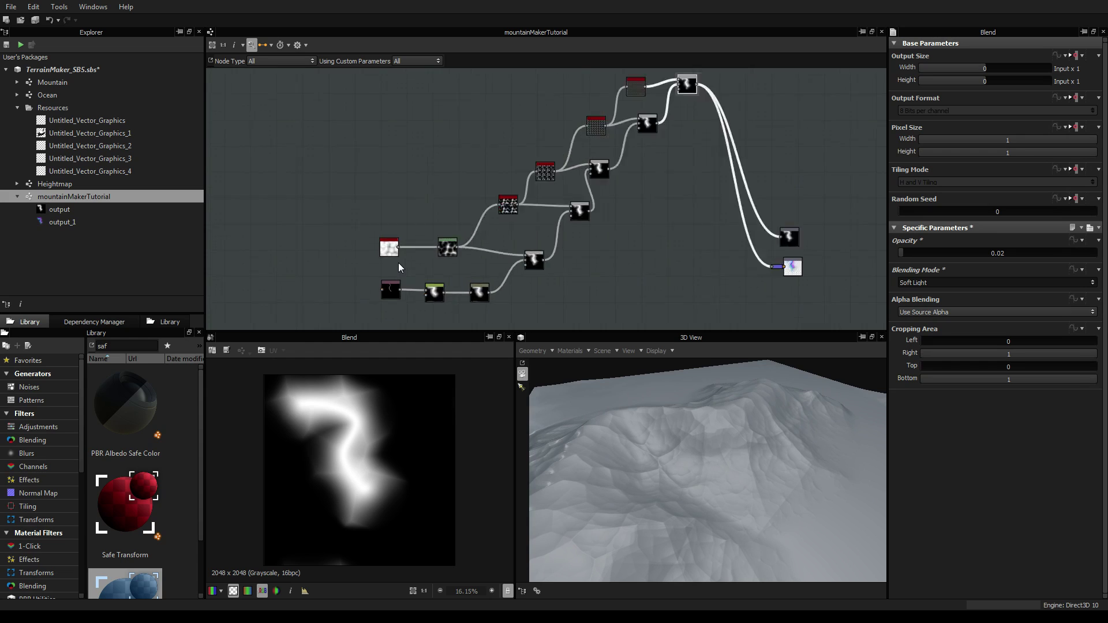
click(390, 291)
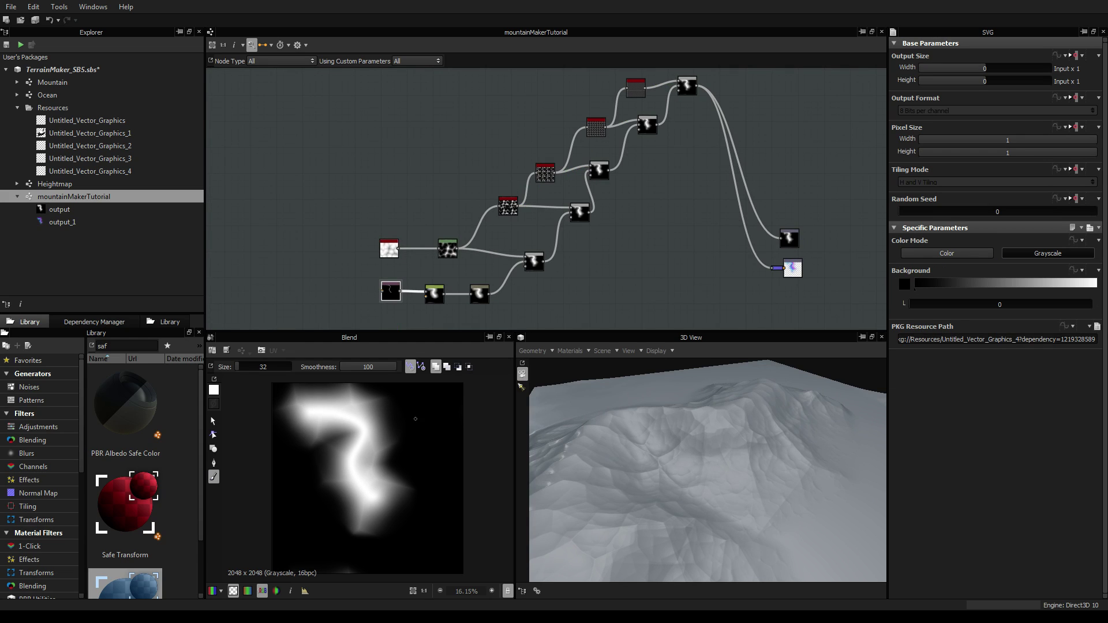
drag(426, 414, 428, 499)
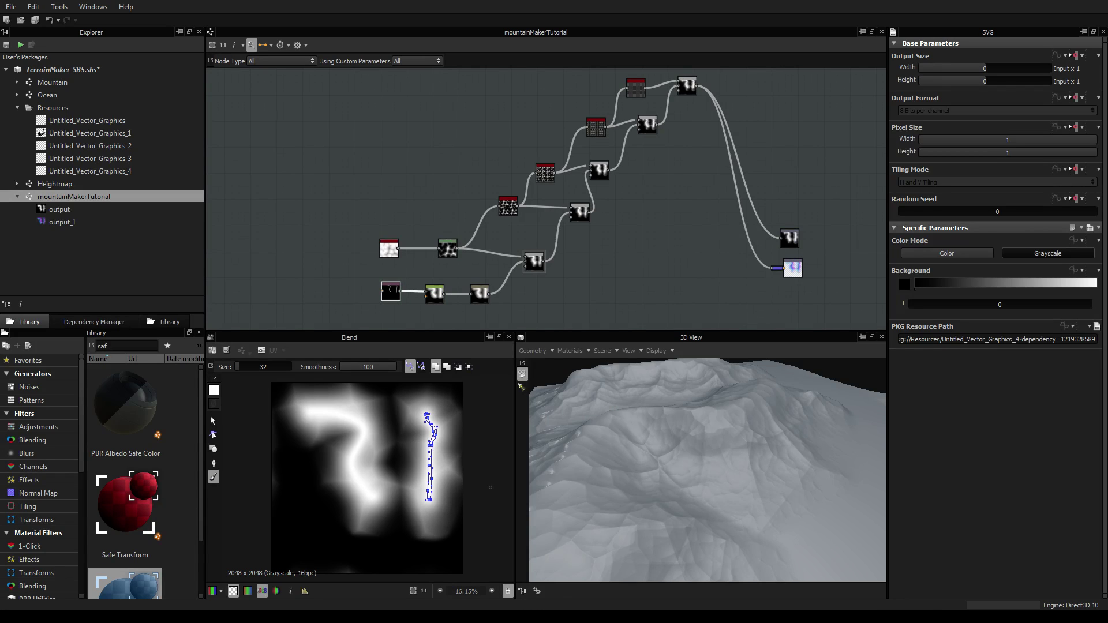
scroll(718, 480, up, 3)
drag(718, 480, 640, 483)
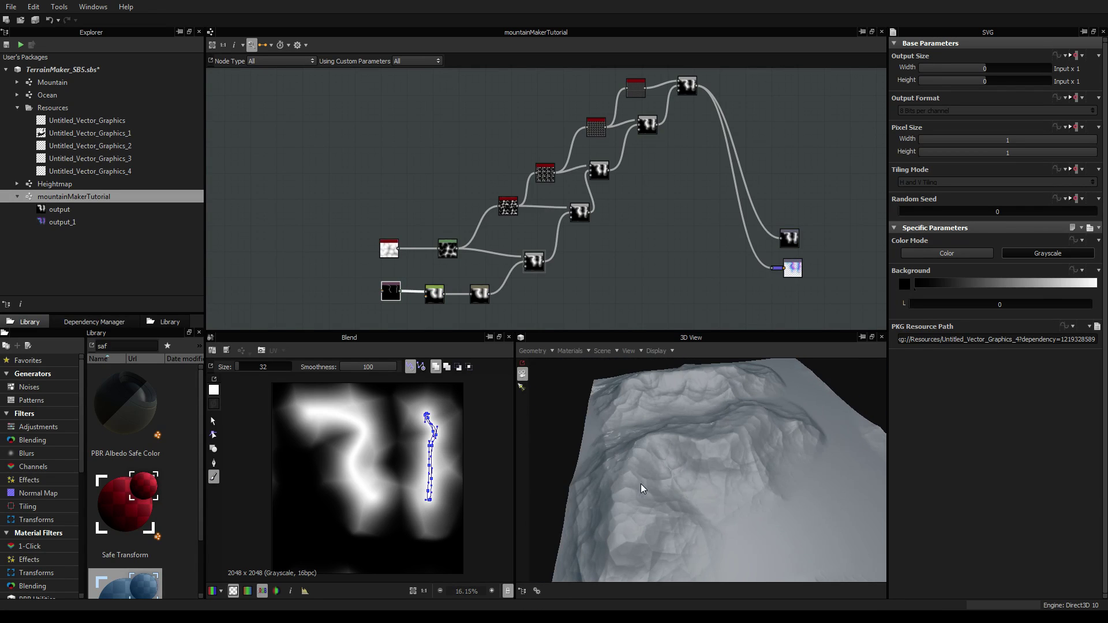
drag(864, 428, 676, 426)
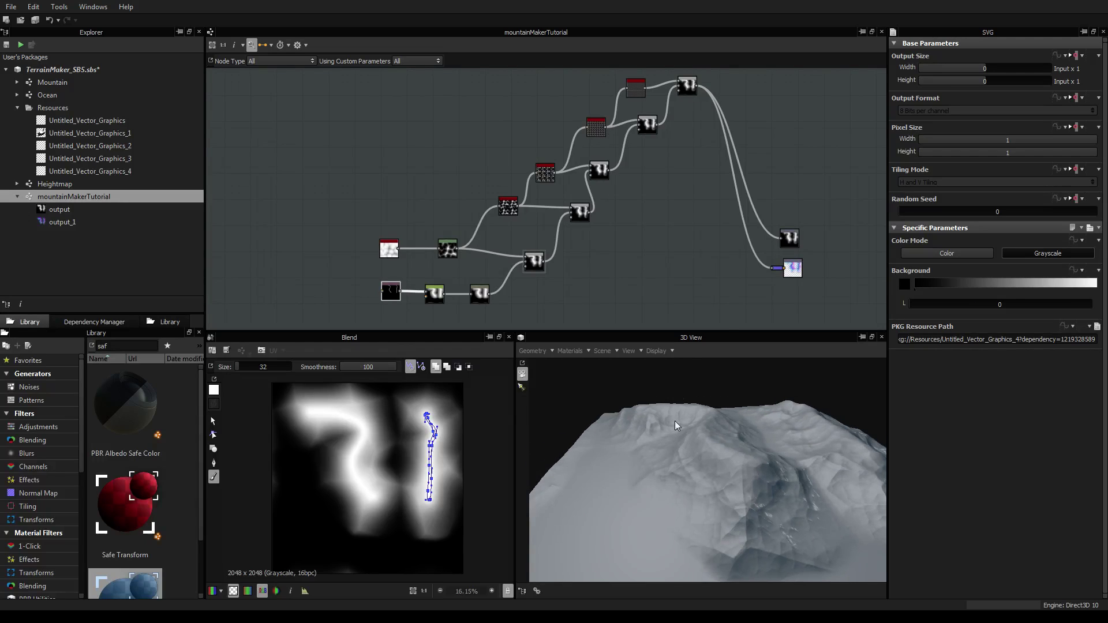
Step: Duplicate the top noise node and its Blend and place the copies past the end of the chain
scroll(633, 276, down, 3)
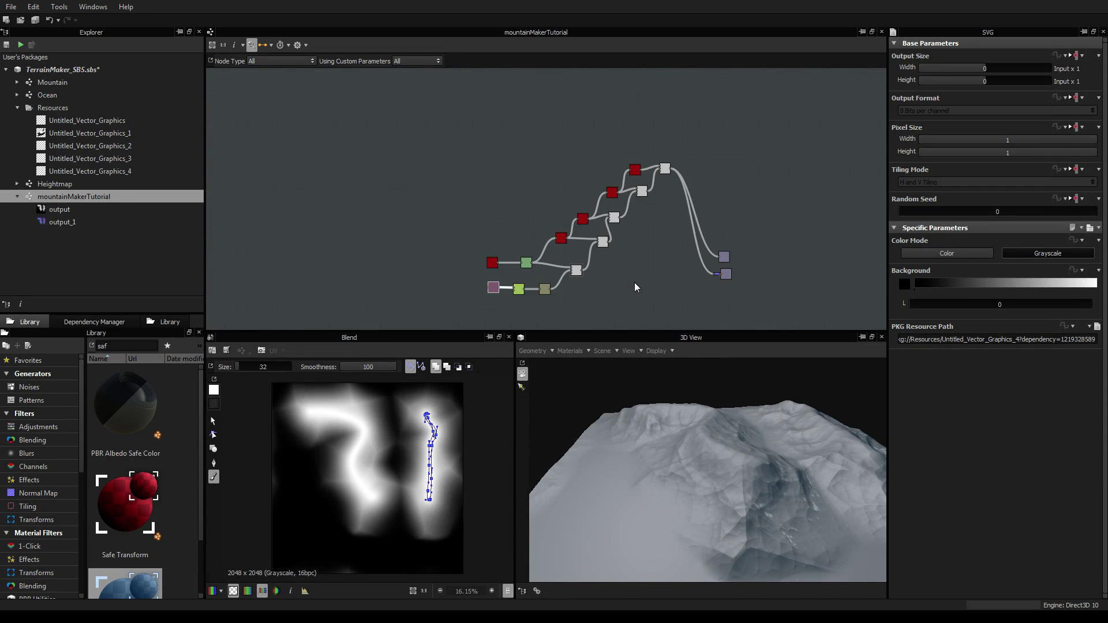
scroll(628, 278, up, 2)
middle_drag(639, 231, 596, 287)
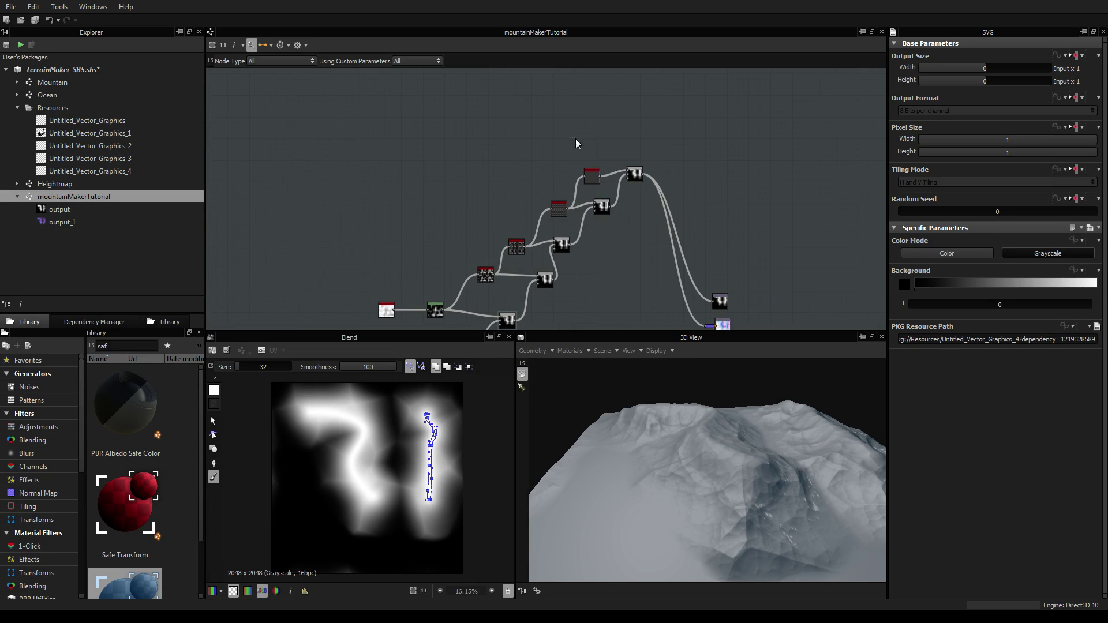
drag(572, 139, 664, 192)
key(ctrl+v)
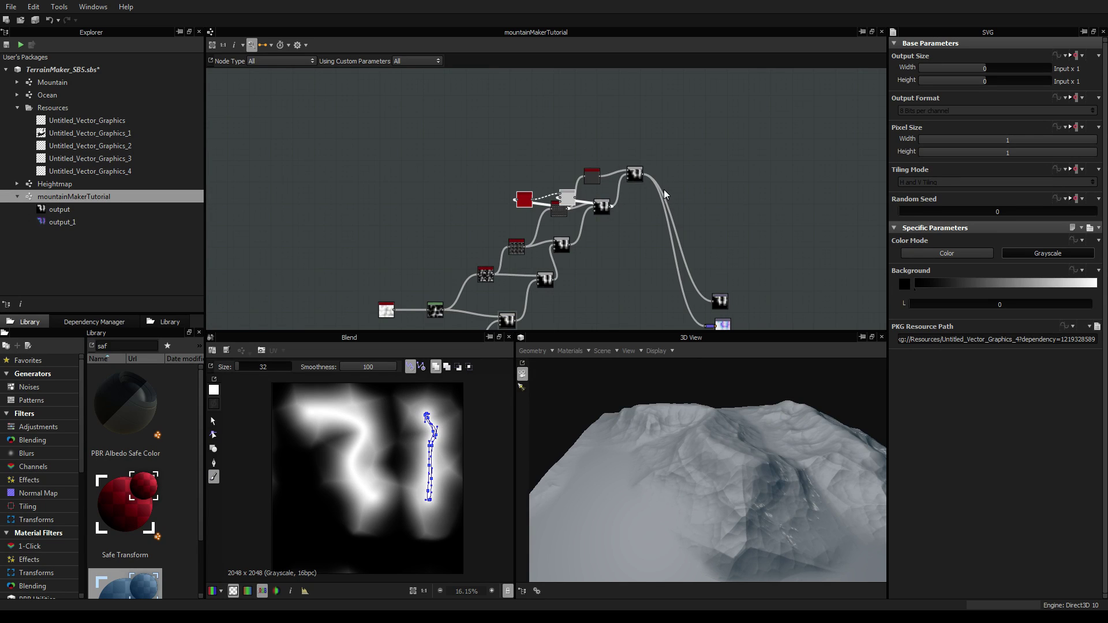
drag(525, 199, 638, 152)
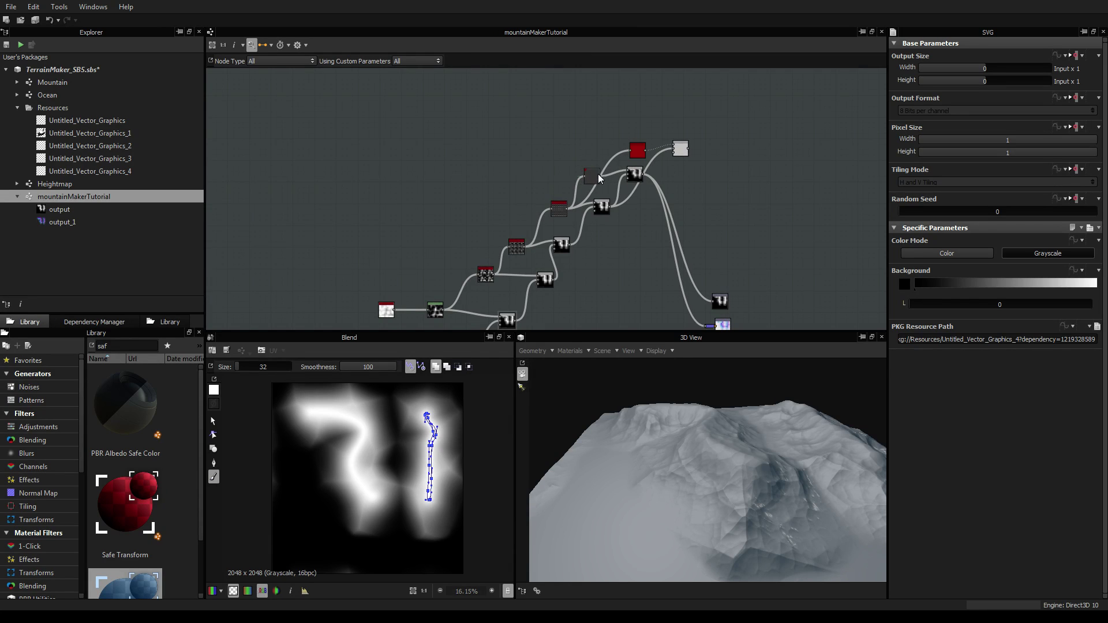
Step: Route the outputs from the new Blend and feed the previous Blend into its Background
scroll(631, 179, up, 3)
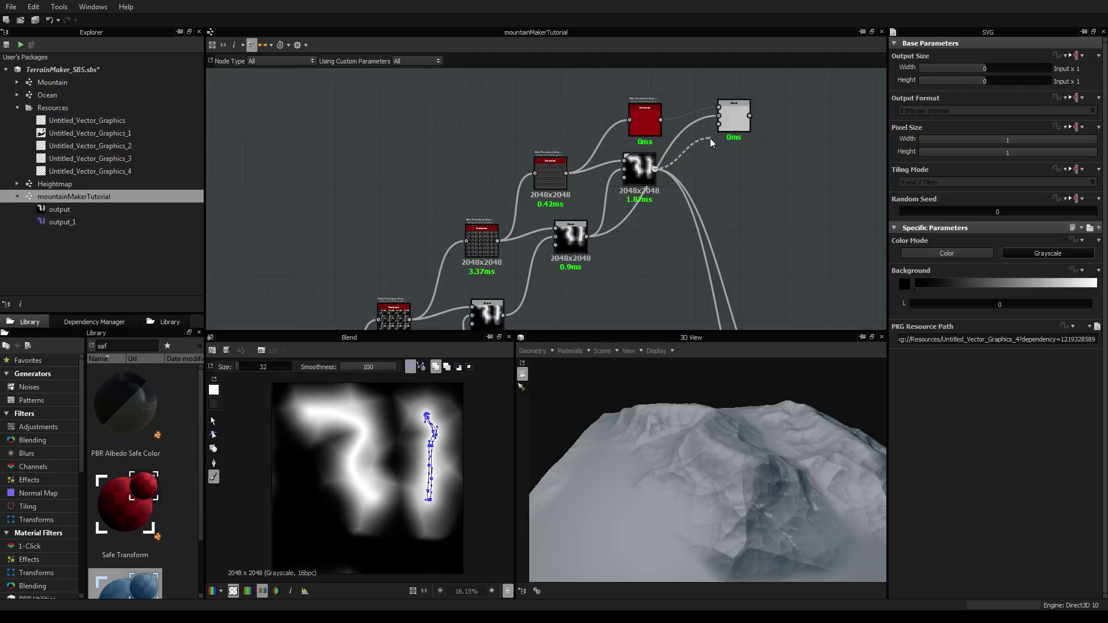
scroll(780, 193, down, 3)
middle_drag(788, 202, 948, 168)
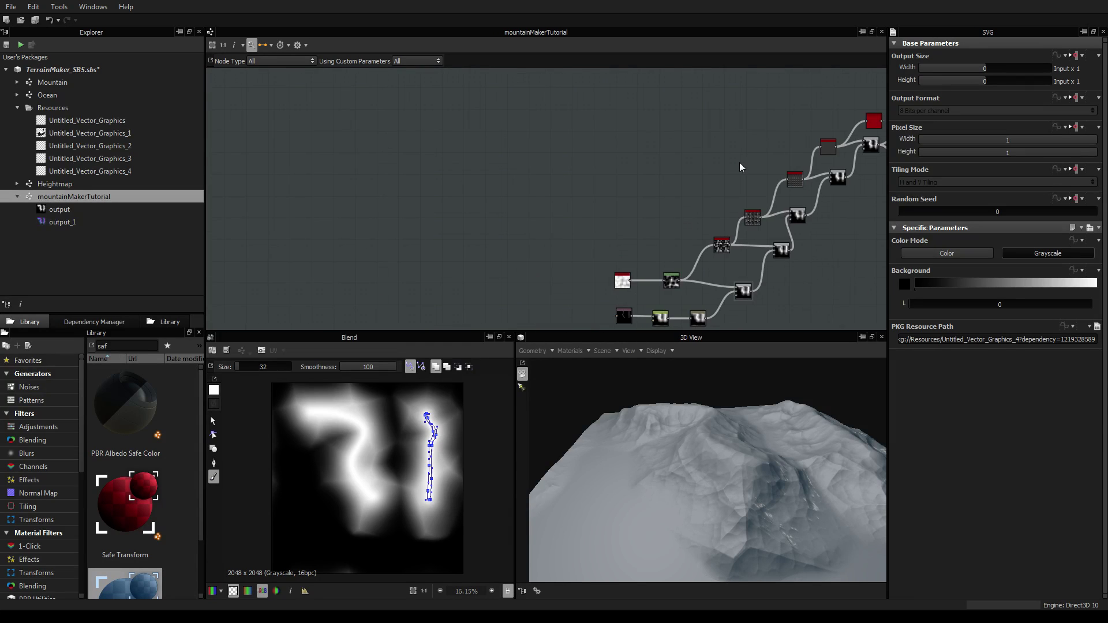
middle_drag(852, 166, 475, 177)
scroll(494, 170, up, 3)
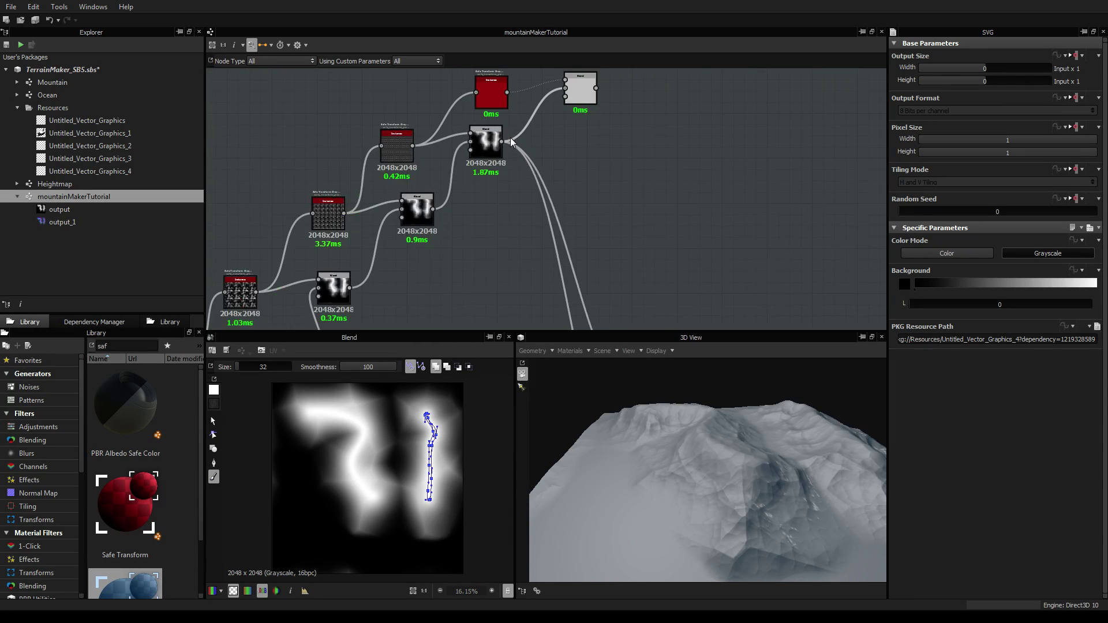
shift+drag(501, 141, 599, 90)
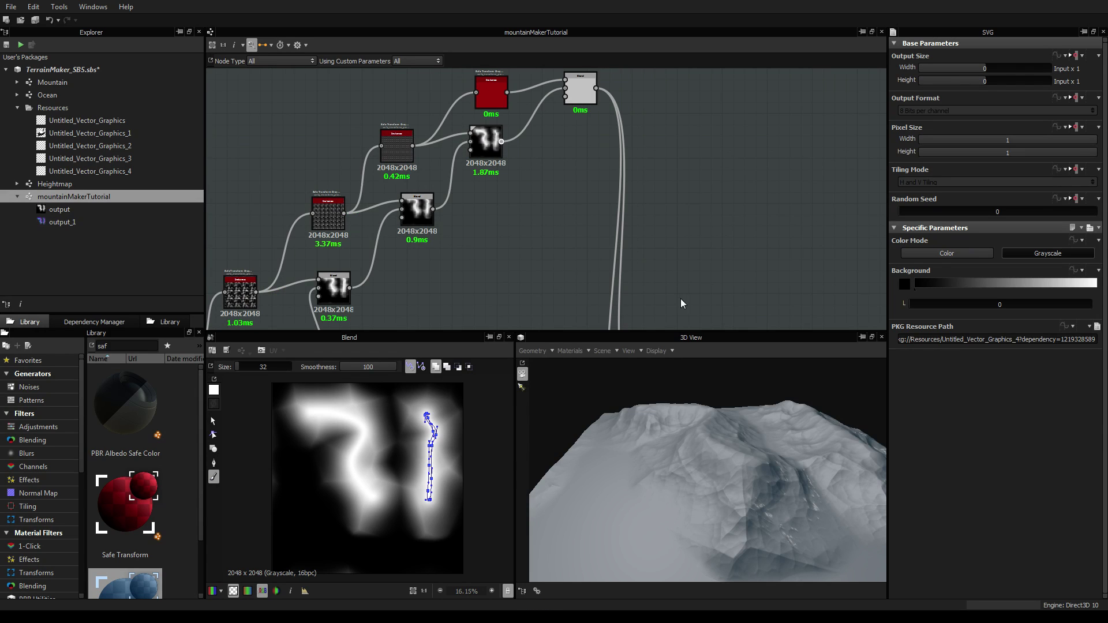
drag(711, 514, 735, 458)
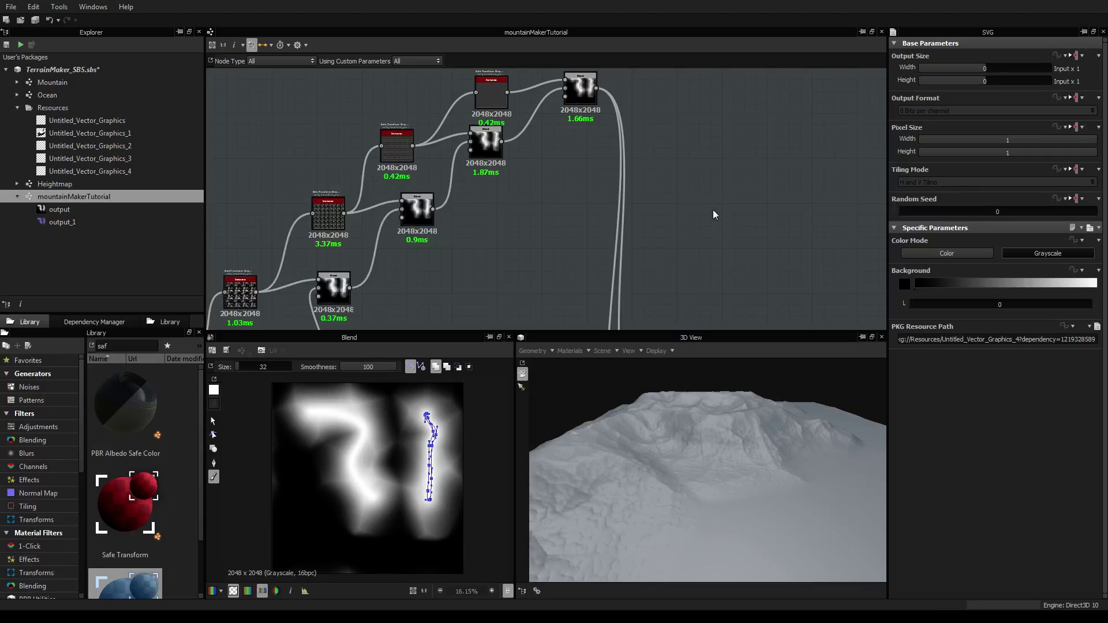
Step: Set the new end-of-chain Blend to Multiply at 0.01 opacity, then orbit the terrain to check
click(579, 87)
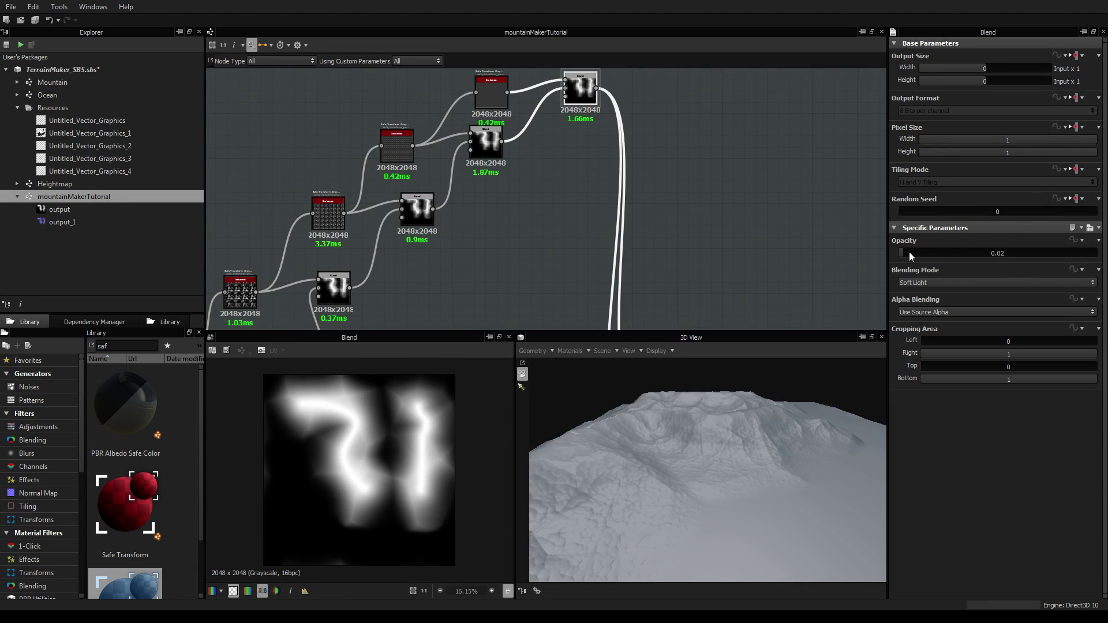
click(922, 281)
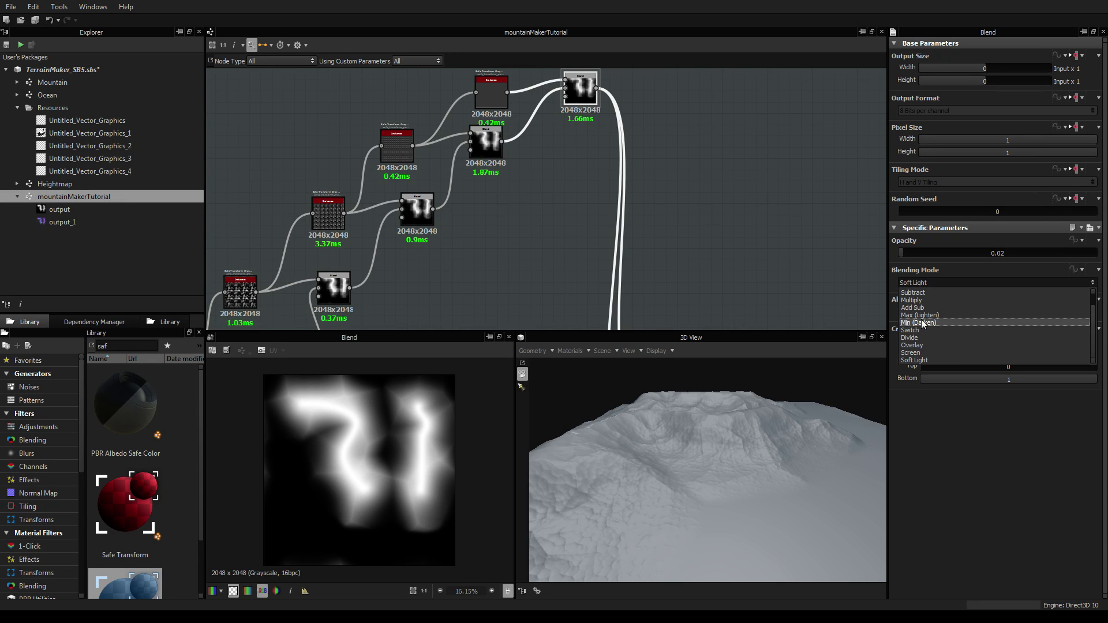
click(920, 300)
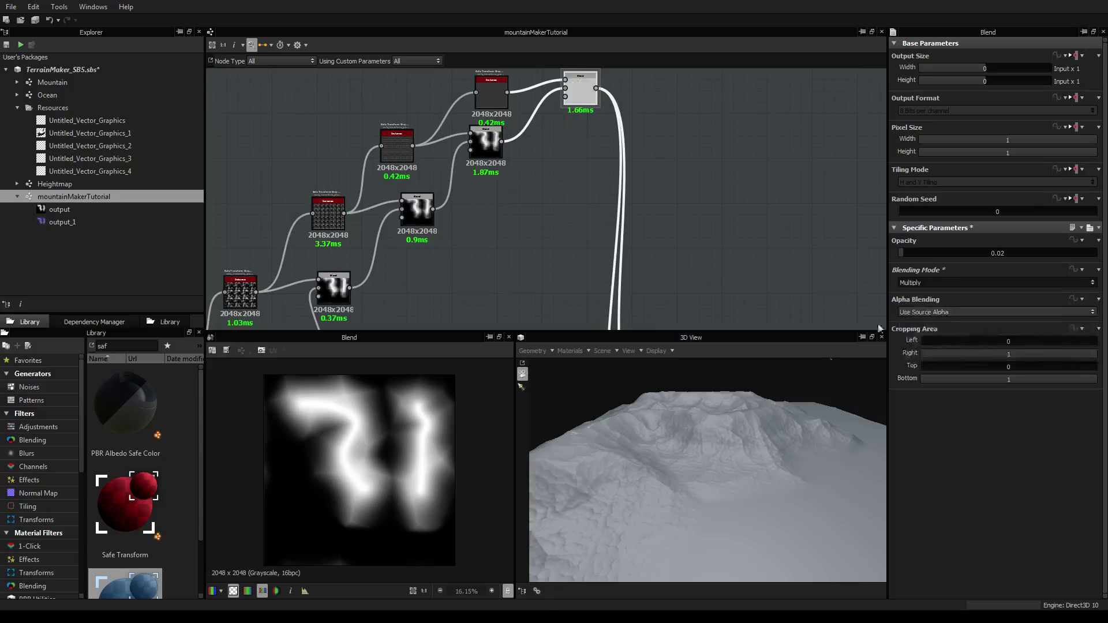
drag(756, 446, 773, 430)
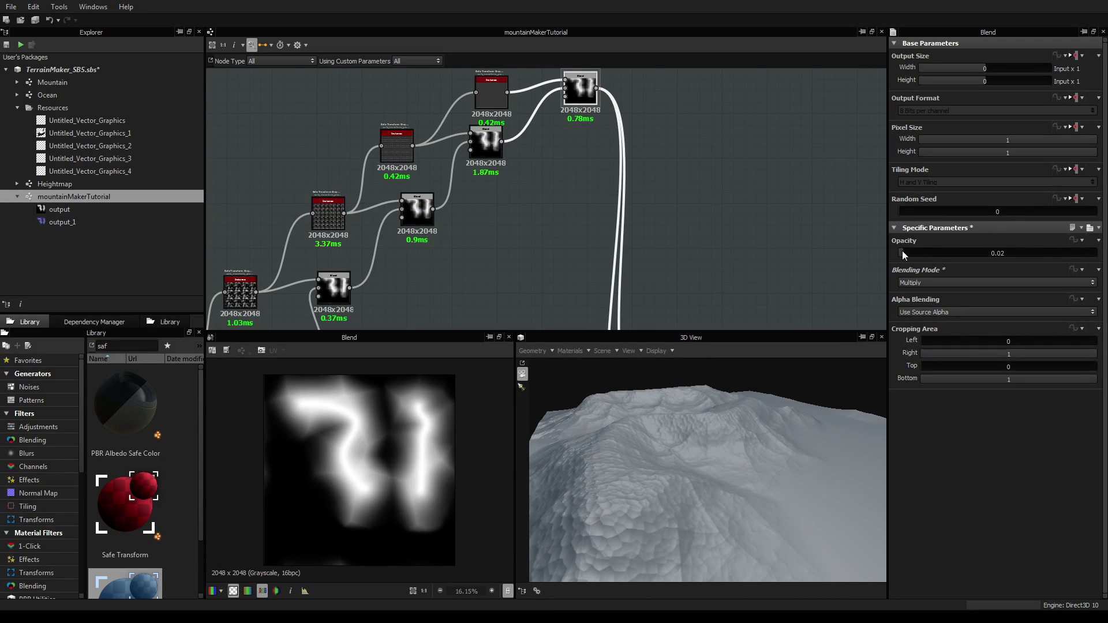
drag(902, 250, 900, 251)
scroll(705, 218, down, 6)
middle_drag(556, 280, 540, 257)
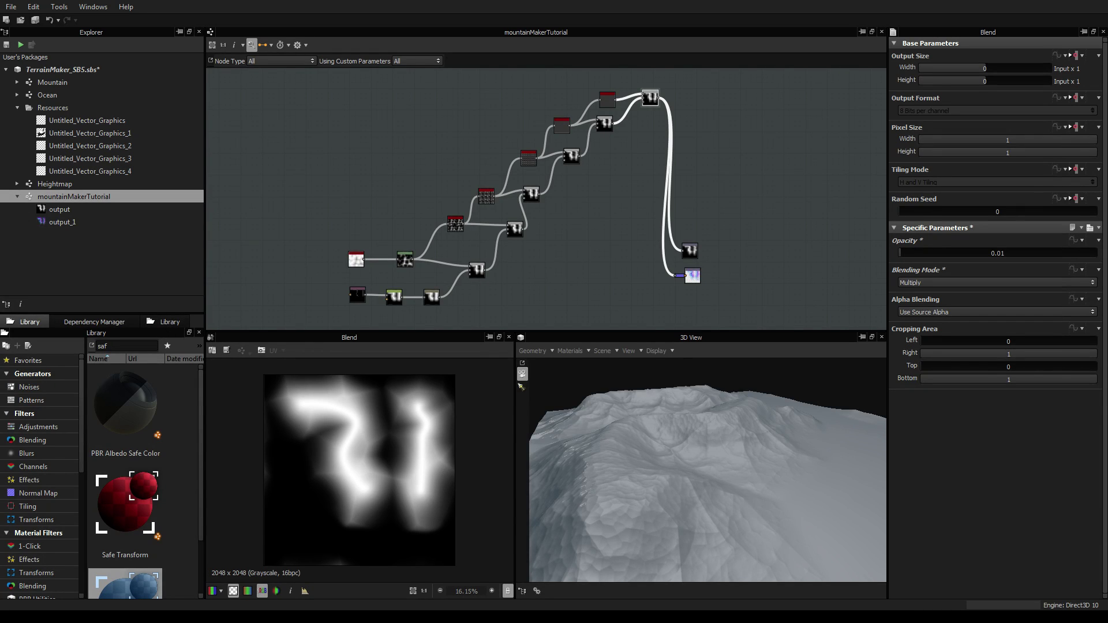
drag(666, 476, 659, 400)
drag(729, 405, 584, 416)
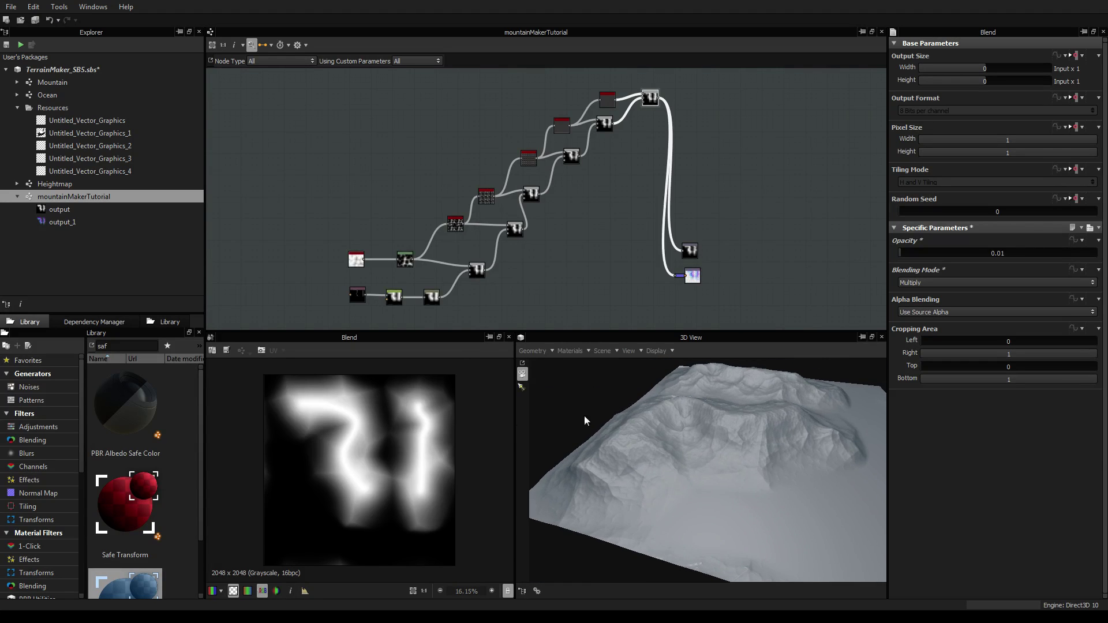
Step: Lower the Blur intensity from 2.71 to 1.24, then select the SVG node
click(431, 297)
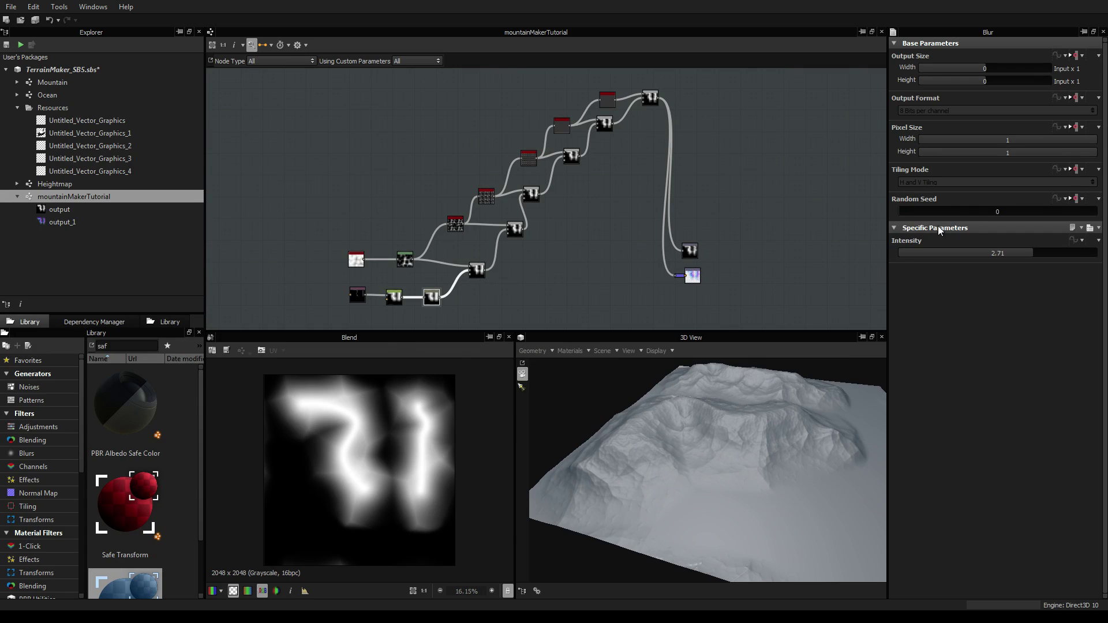
drag(1021, 255, 960, 256)
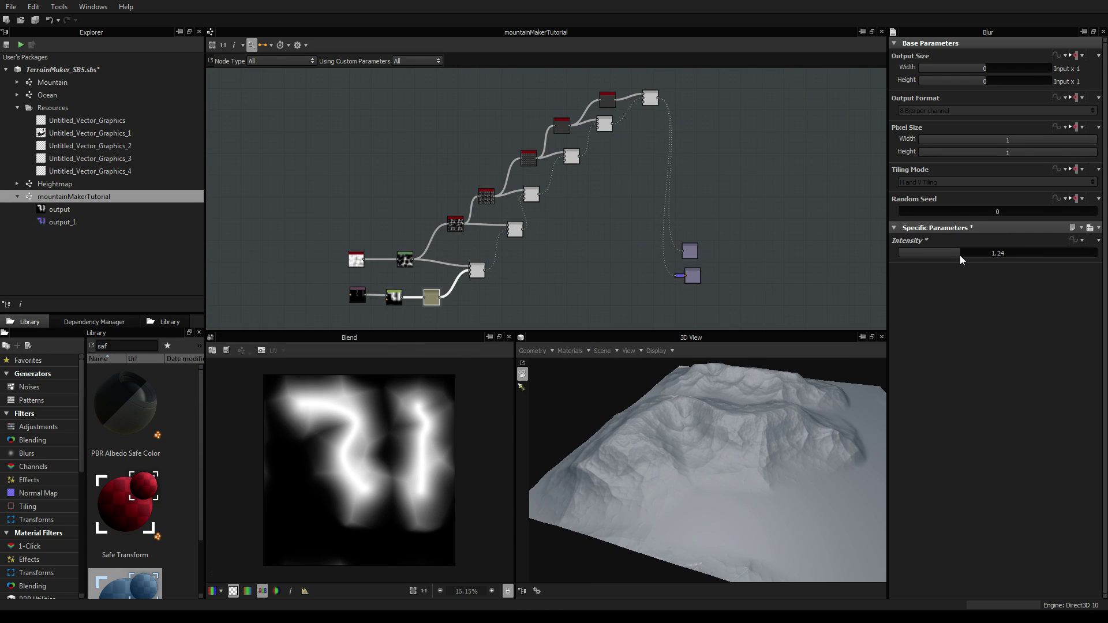
drag(702, 410, 729, 408)
scroll(291, 392, up, 2)
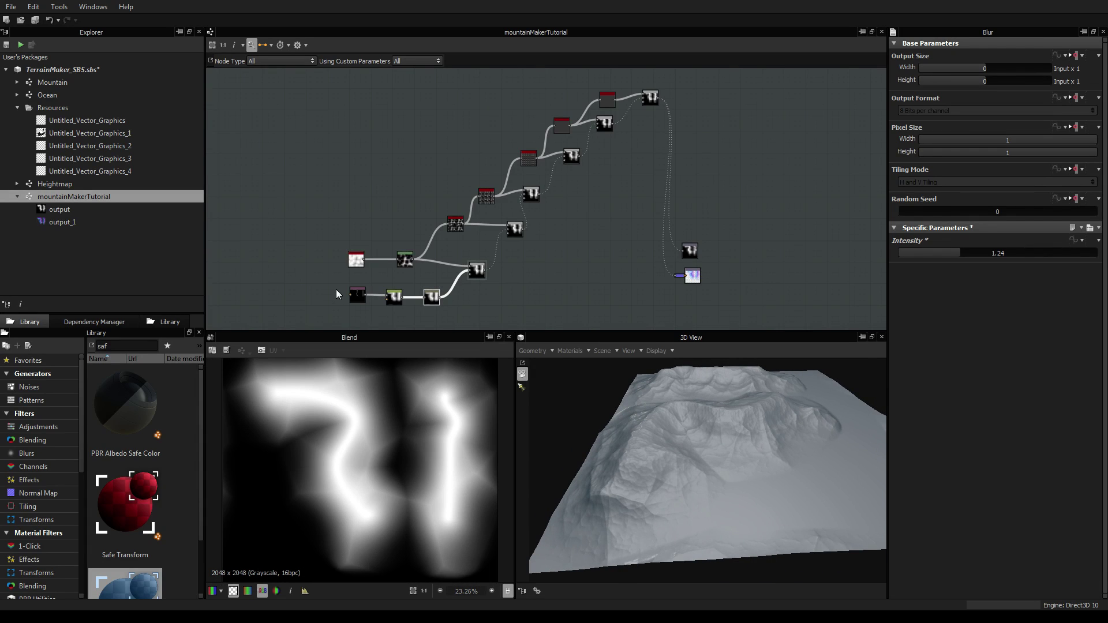
click(358, 296)
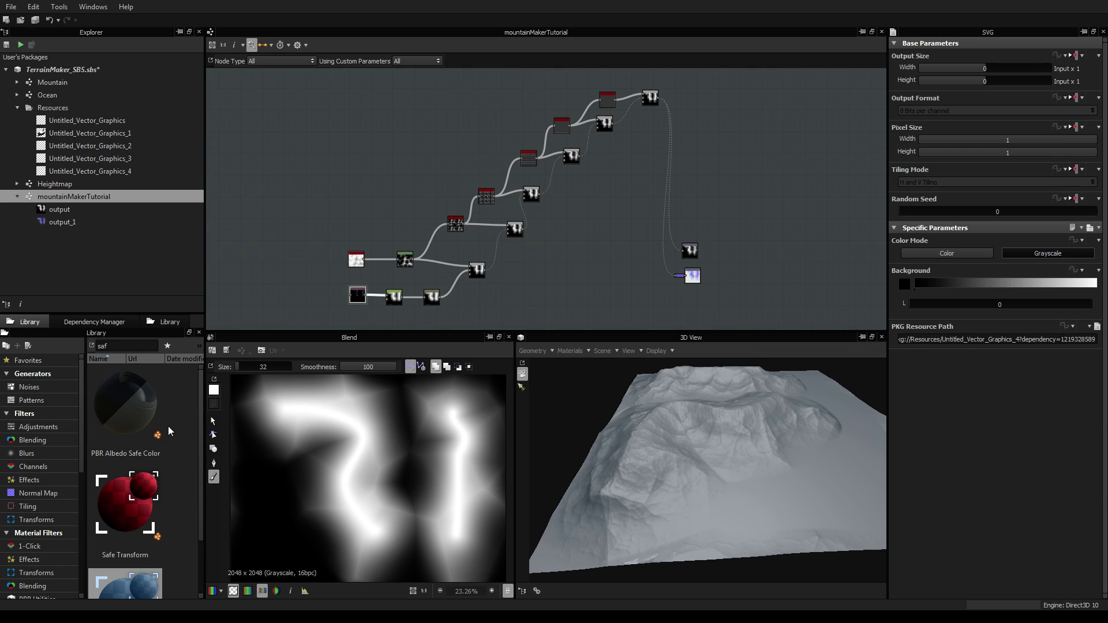
Step: Box-select and delete all existing SVG strokes
click(213, 421)
mouse_move(285, 416)
mouse_down()
mouse_move(380, 503)
mouse_move(498, 539)
mouse_move(488, 538)
mouse_up()
key(Delete)
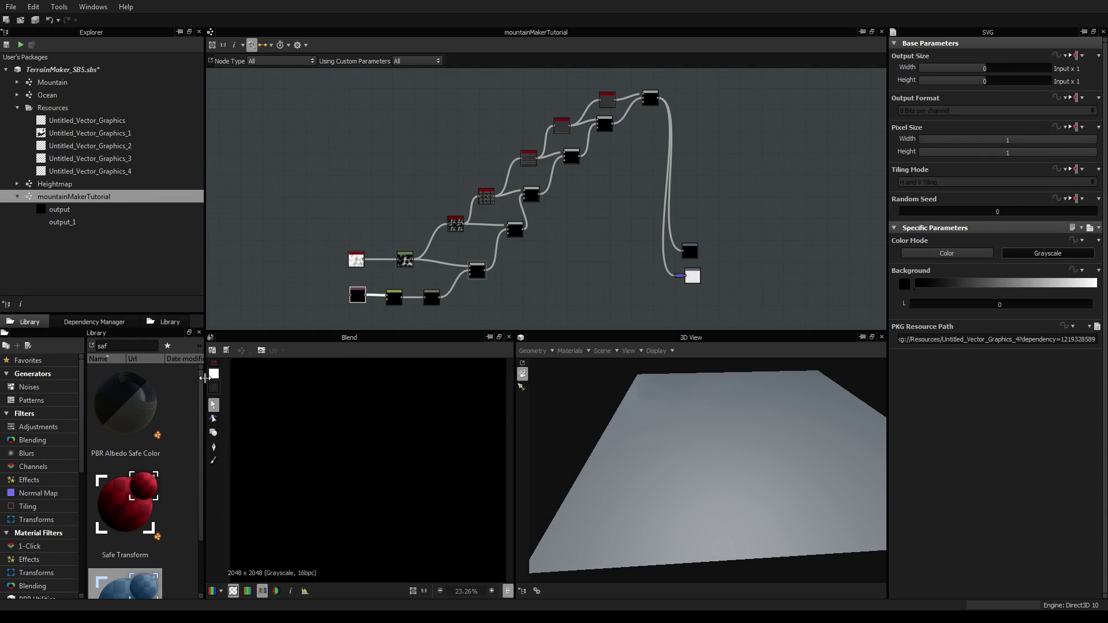
Step: Draw one thin curved stroke with brush size 4 through the image's left half
click(213, 460)
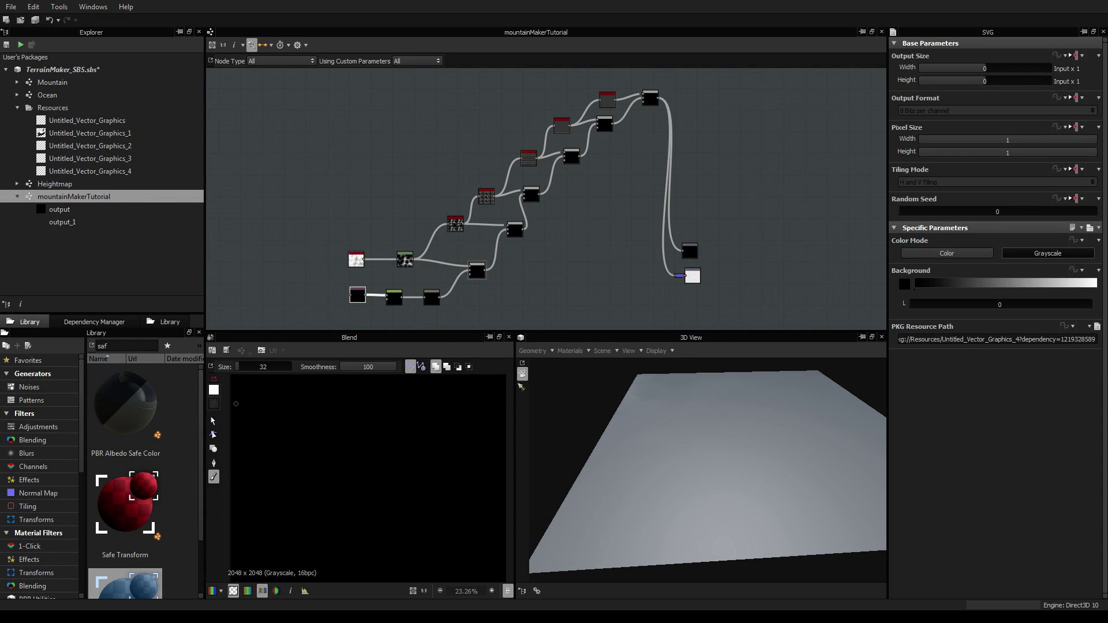
click(263, 367)
key(Return)
drag(343, 475, 329, 507)
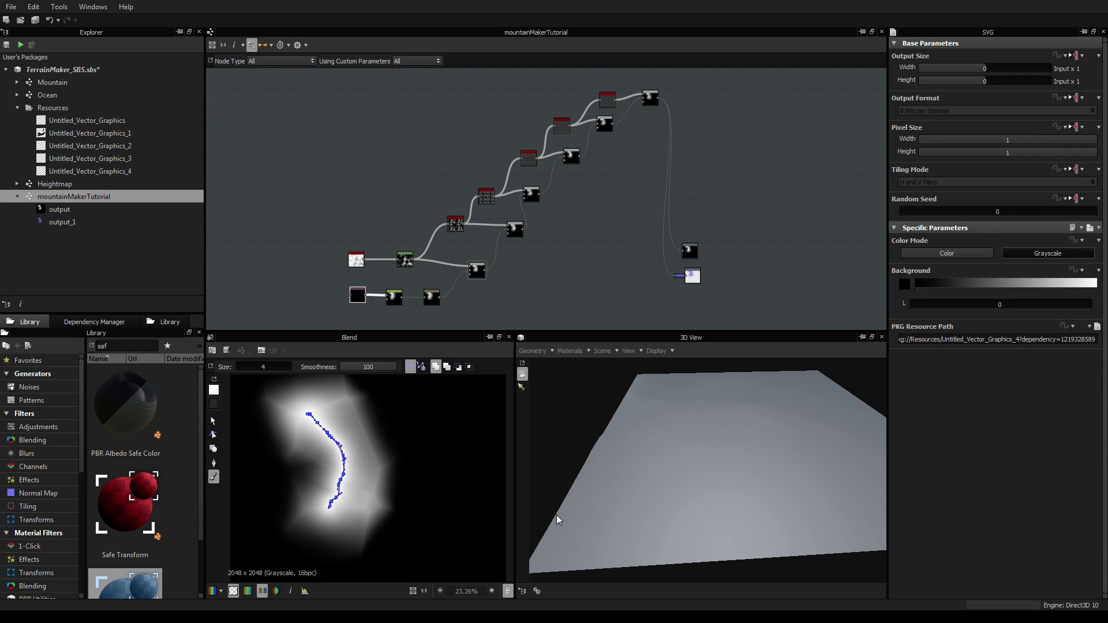
drag(763, 455, 657, 463)
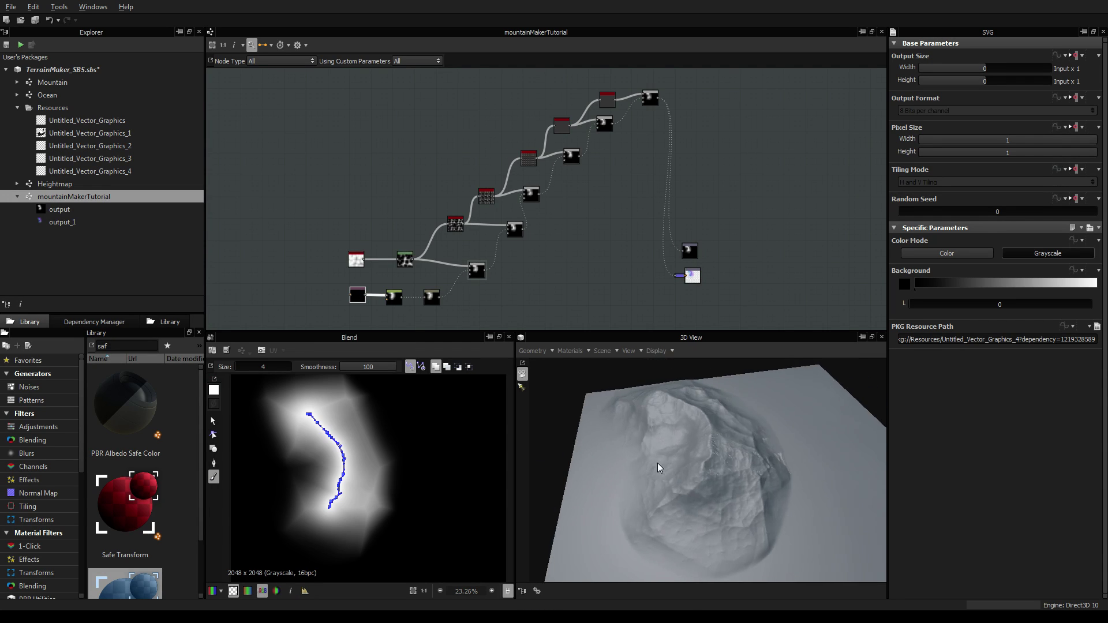
scroll(711, 441, up, 5)
scroll(709, 440, down, 4)
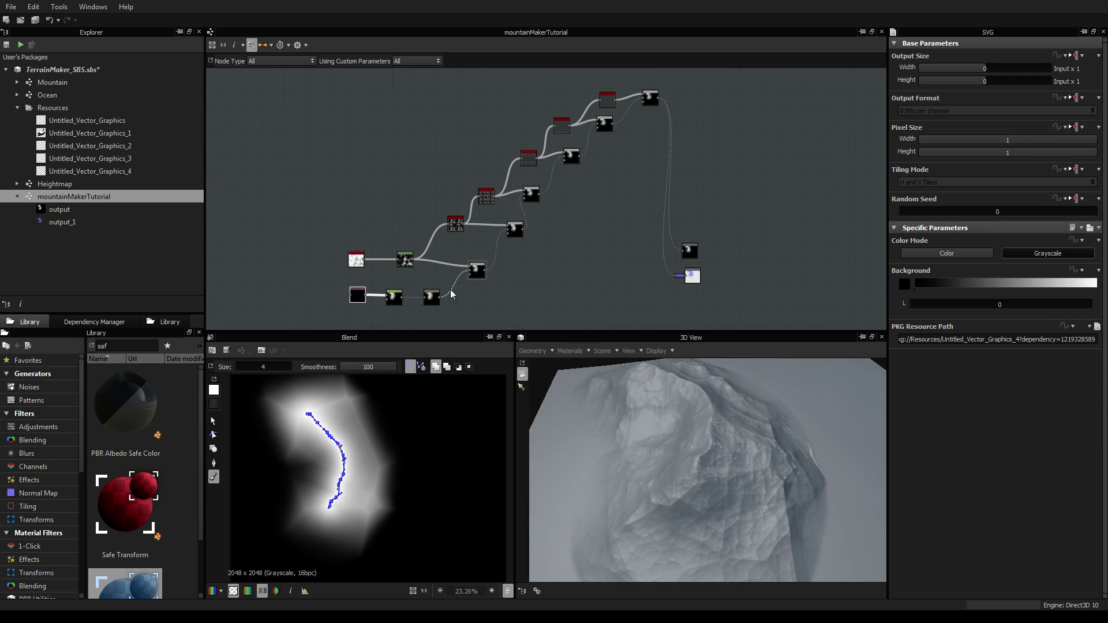
click(398, 297)
Step: Reduce the Distance node's Maximum Distance to 28.36 and orbit to inspect the tighter ridge
drag(942, 282, 916, 282)
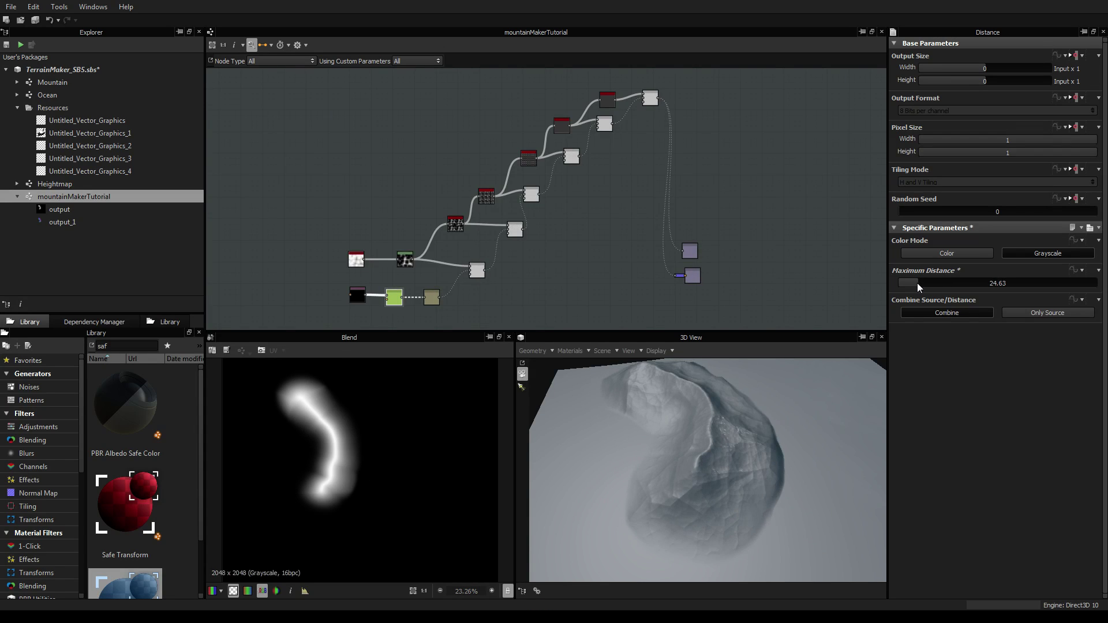
drag(721, 455, 601, 441)
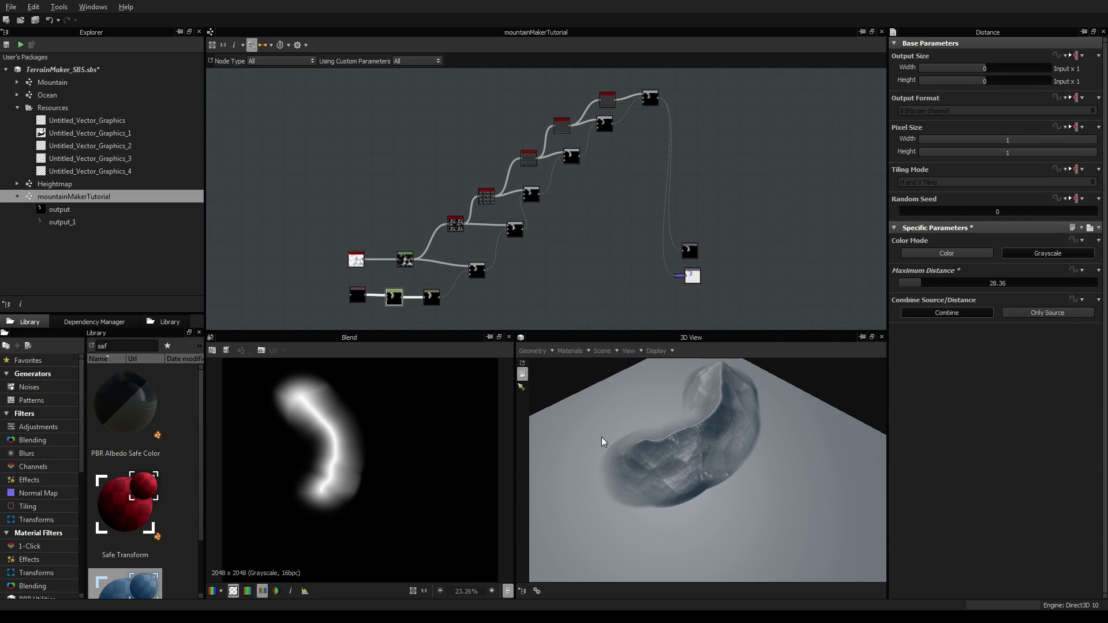
drag(696, 410, 645, 425)
drag(711, 456, 766, 434)
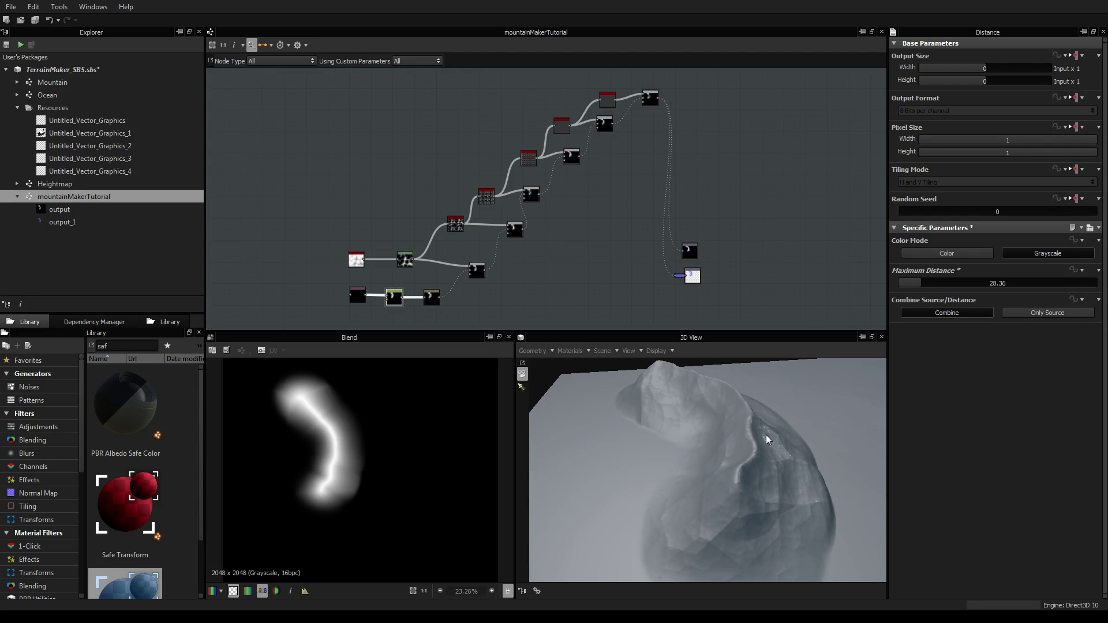